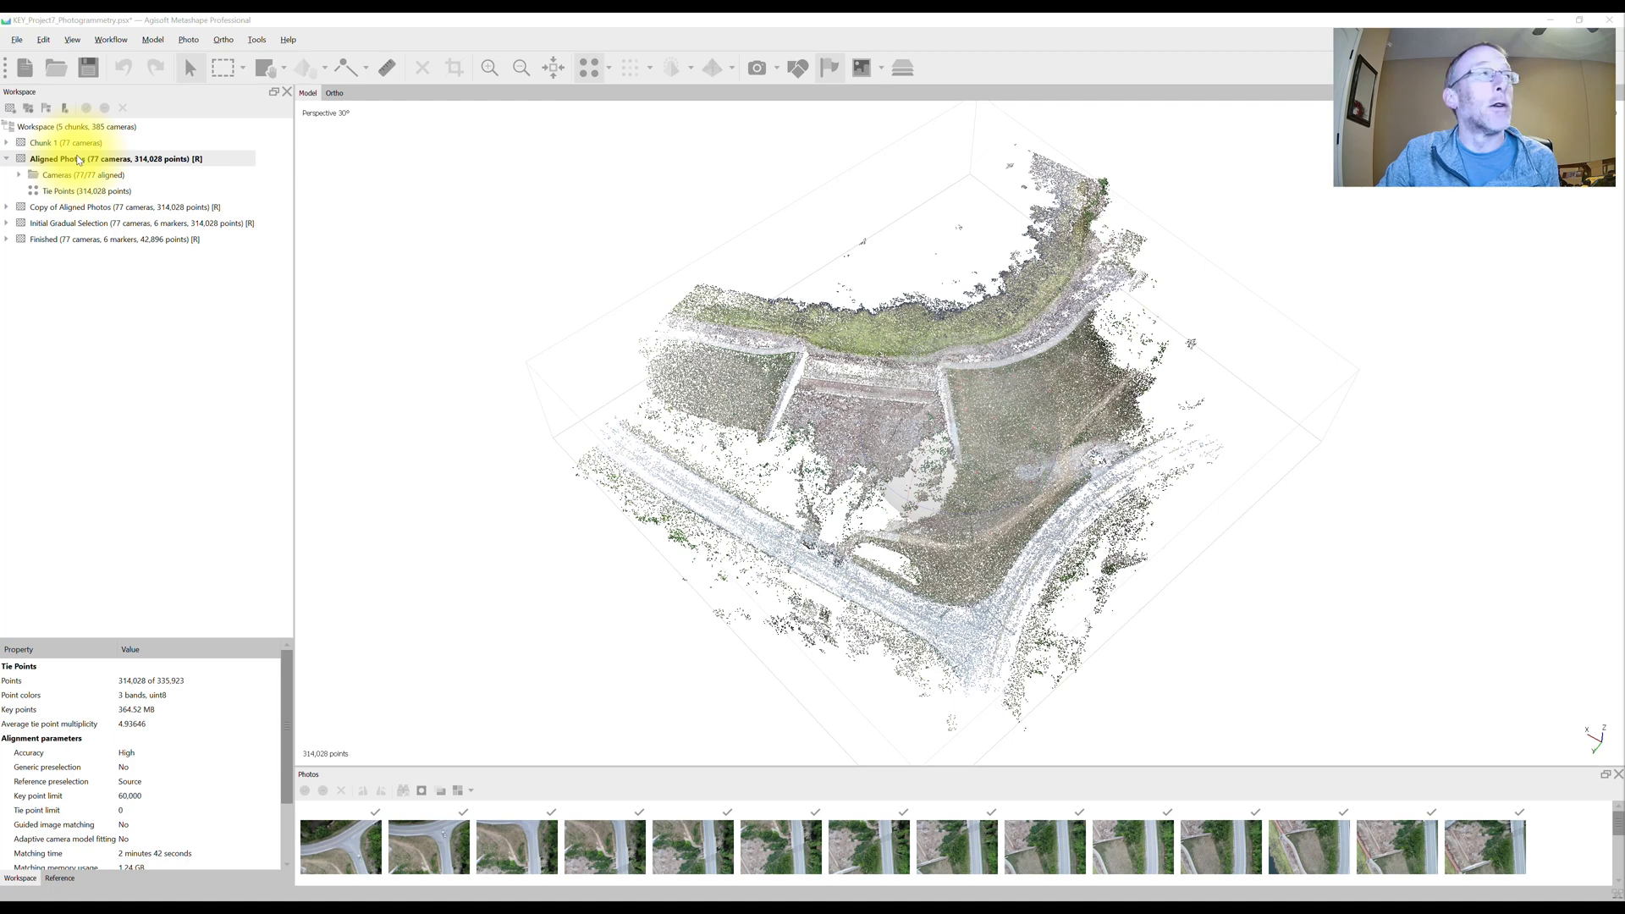
right_click(78, 159)
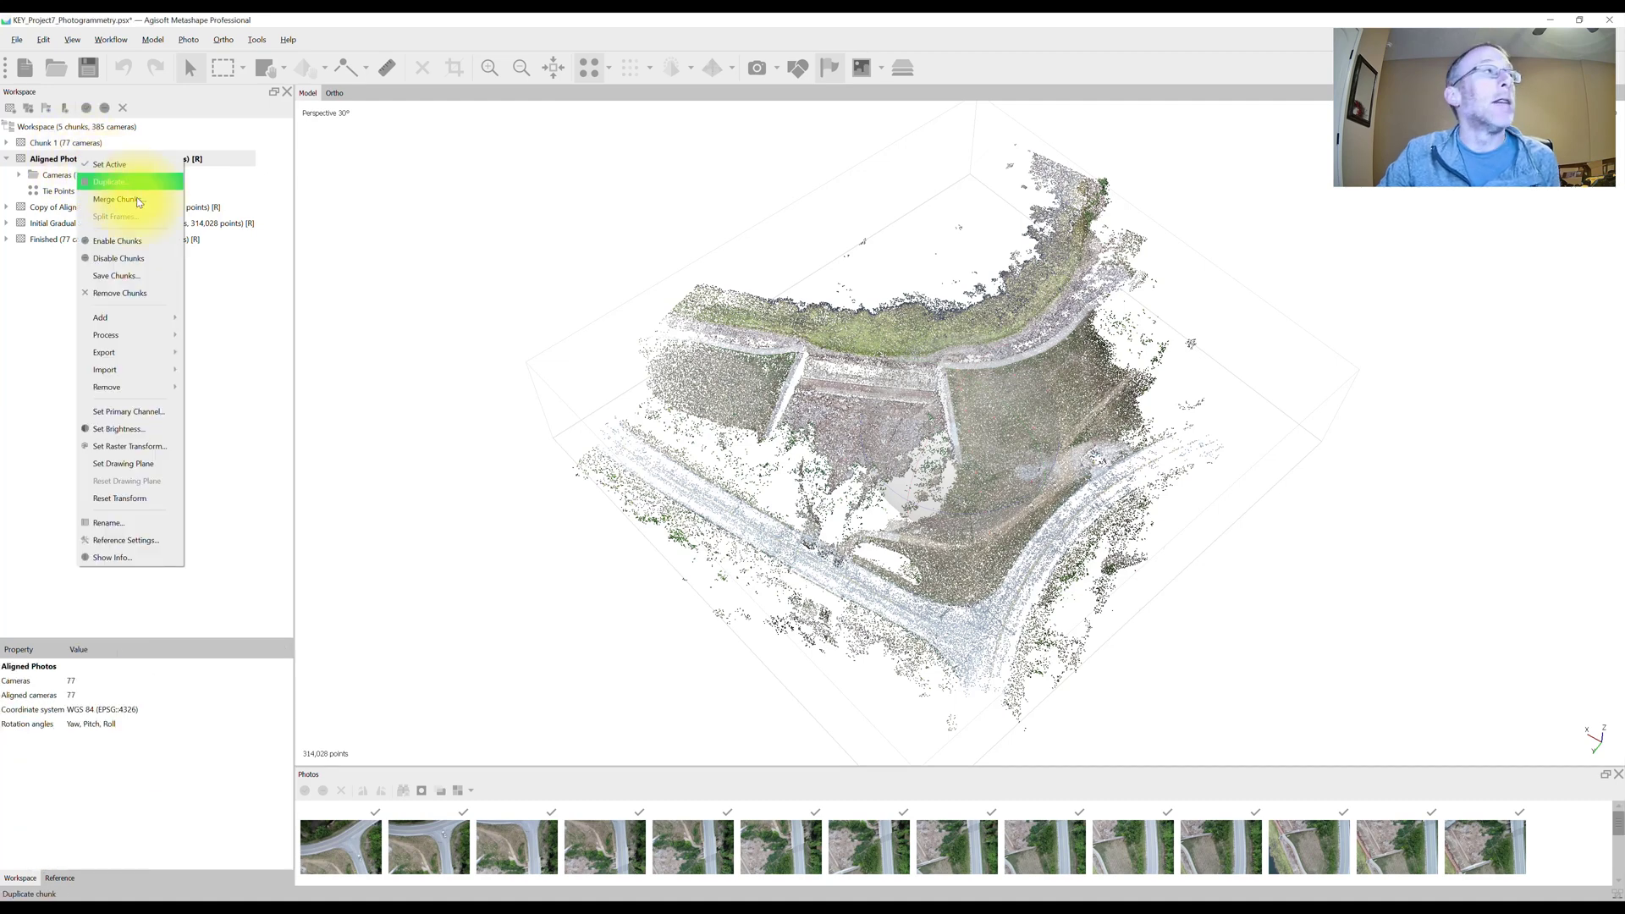
left_click(434, 315)
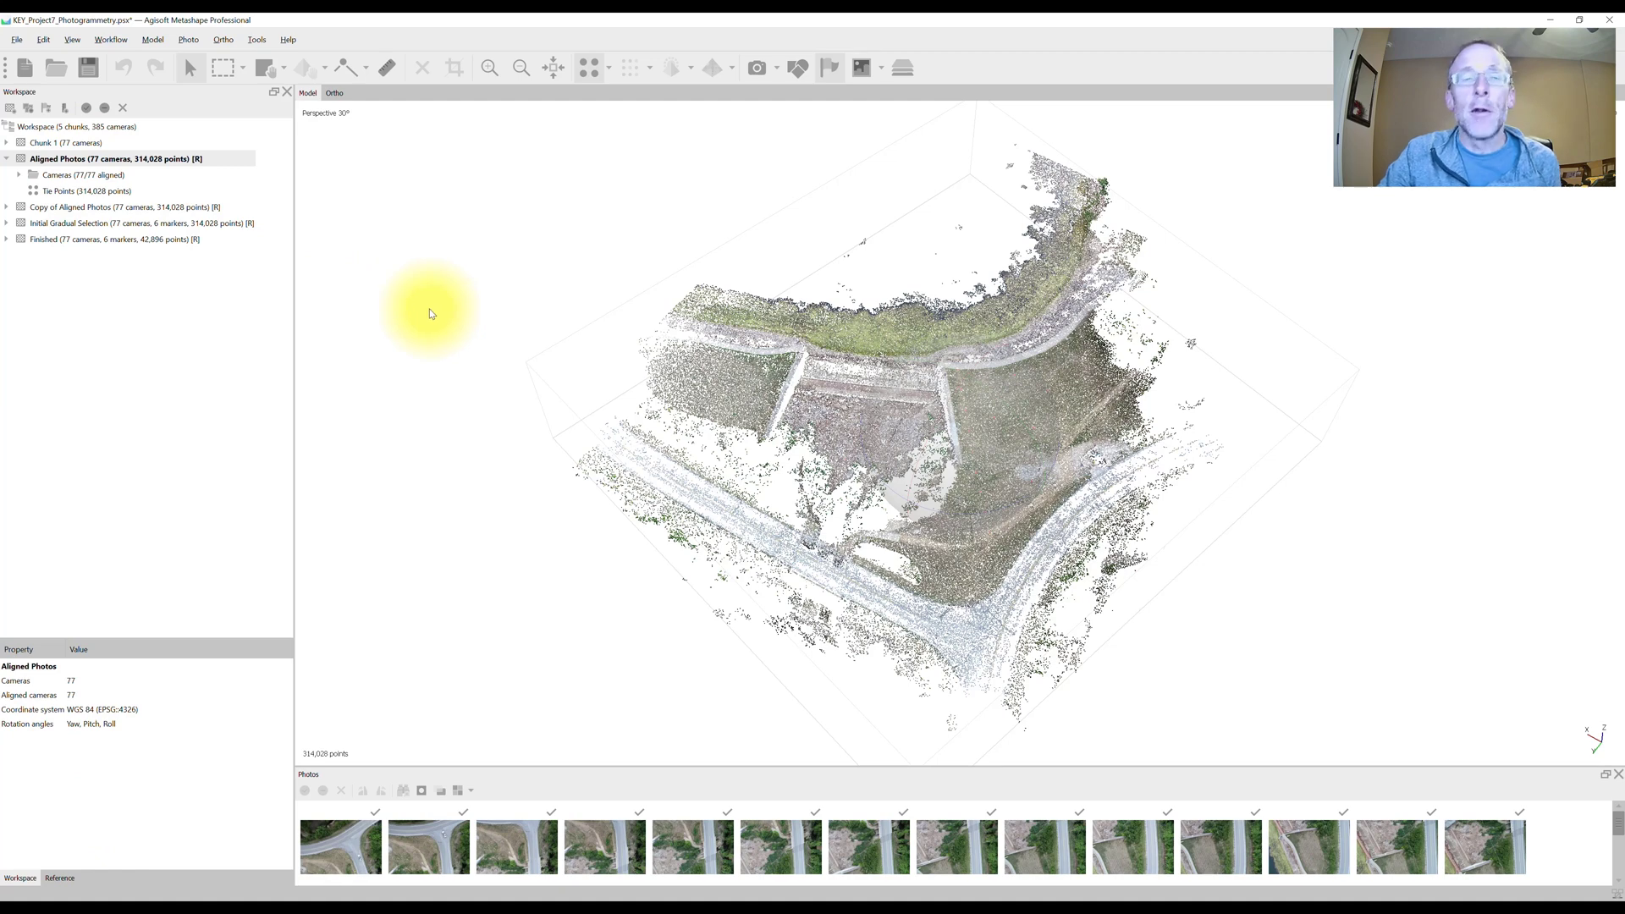
- Make the Copy of Aligned Photos chunk active, check its contents and save the project
left_click(73, 211)
left_click(7, 207)
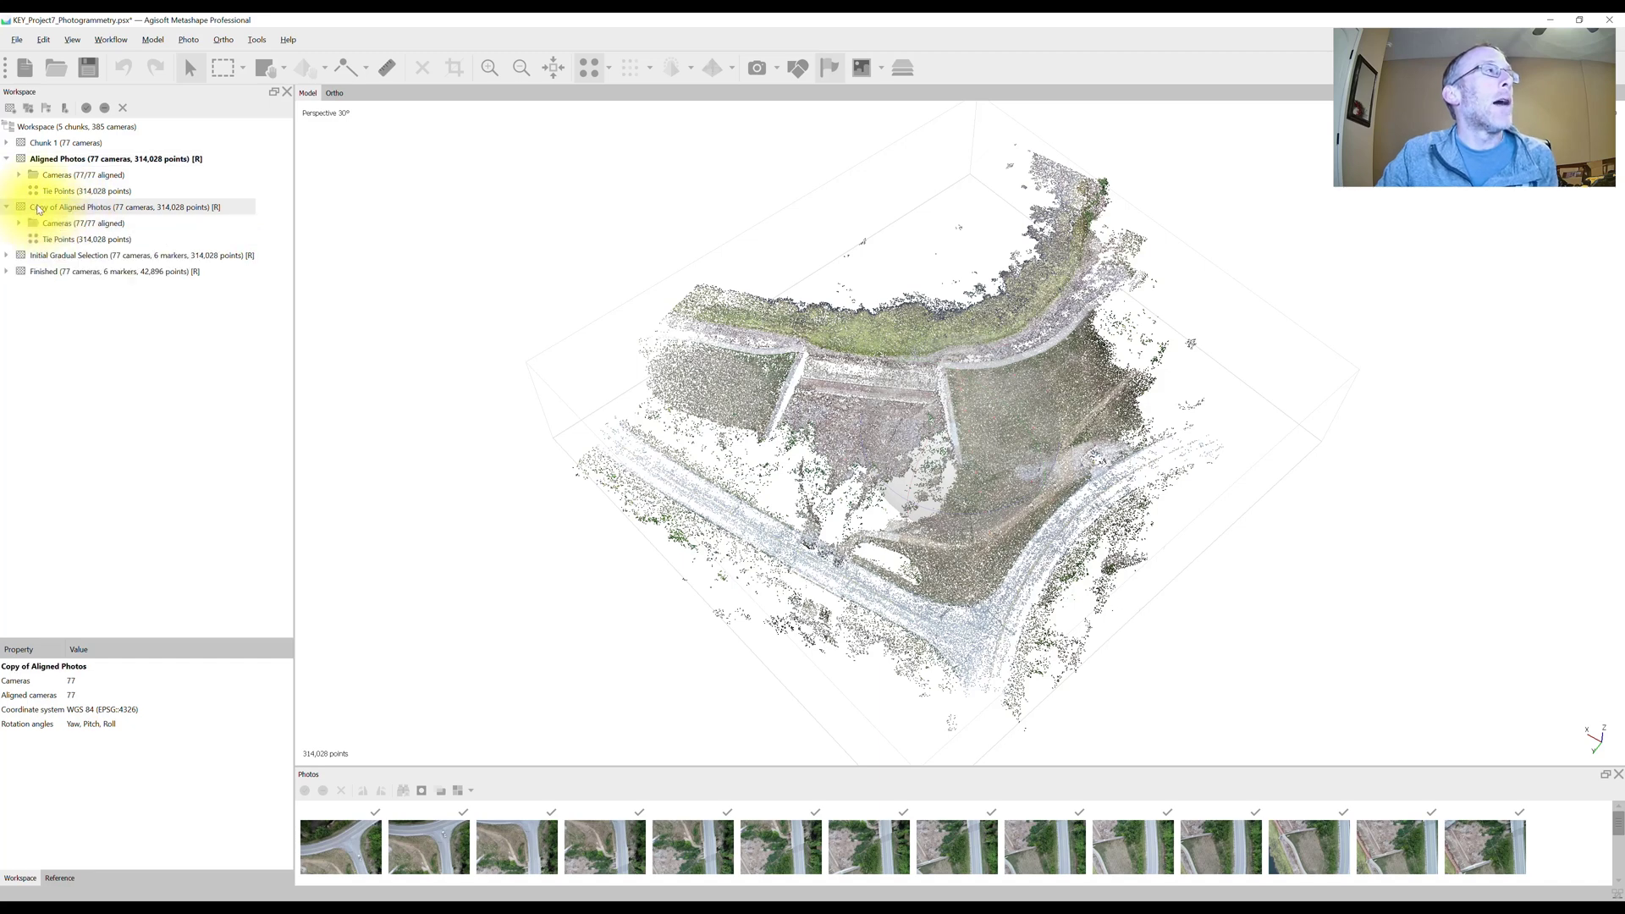
double_click(40, 208)
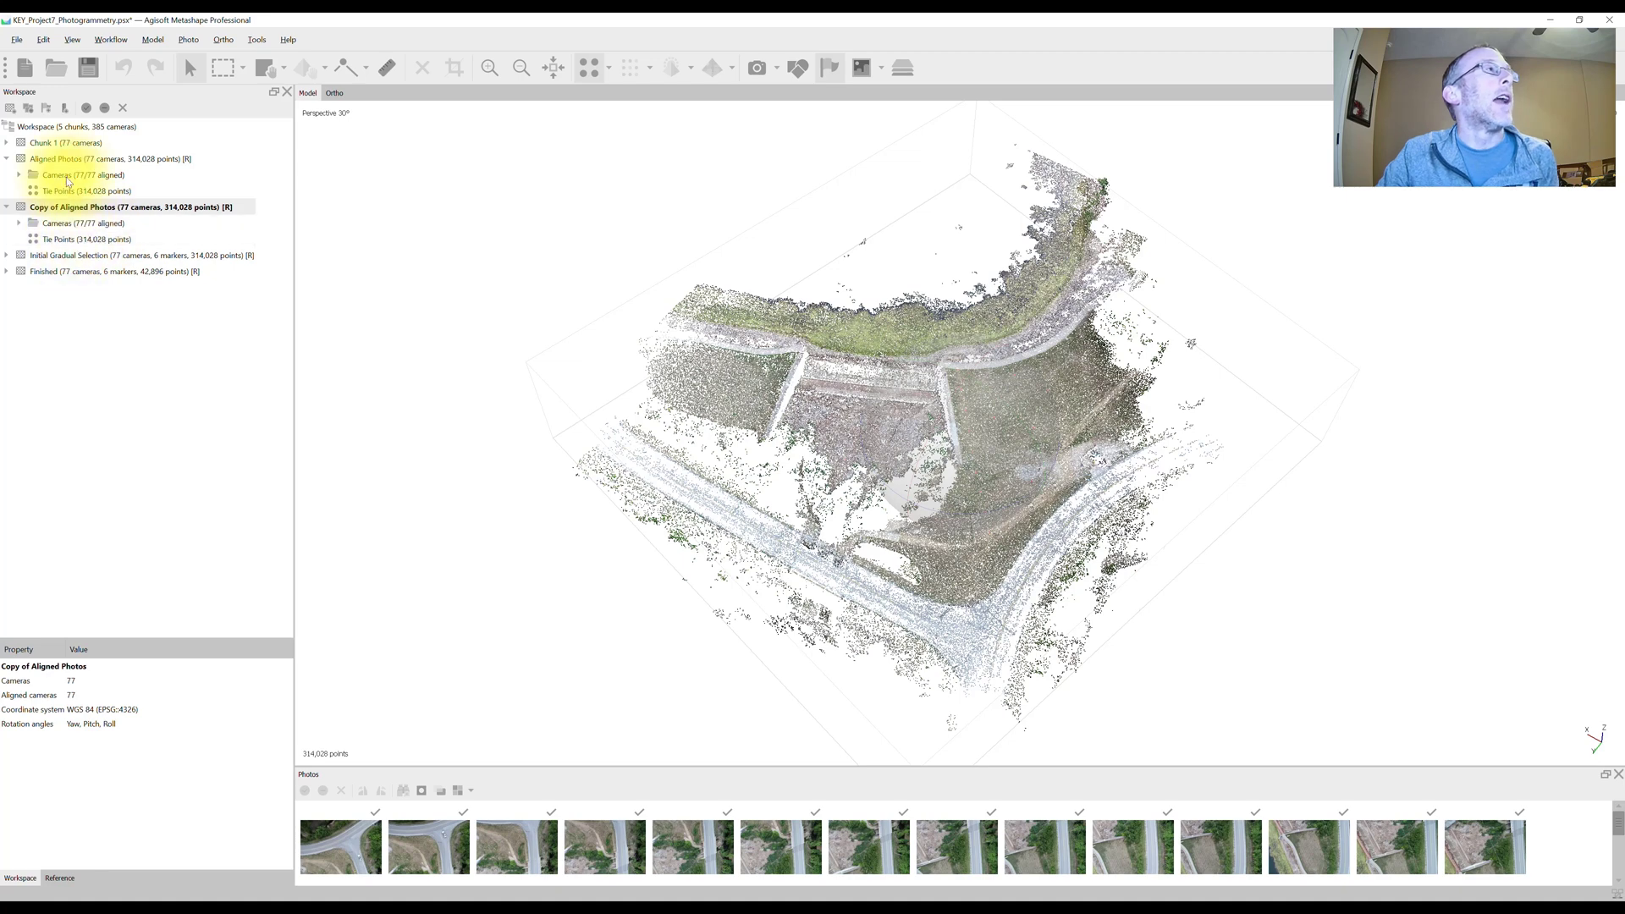
left_click(7, 207)
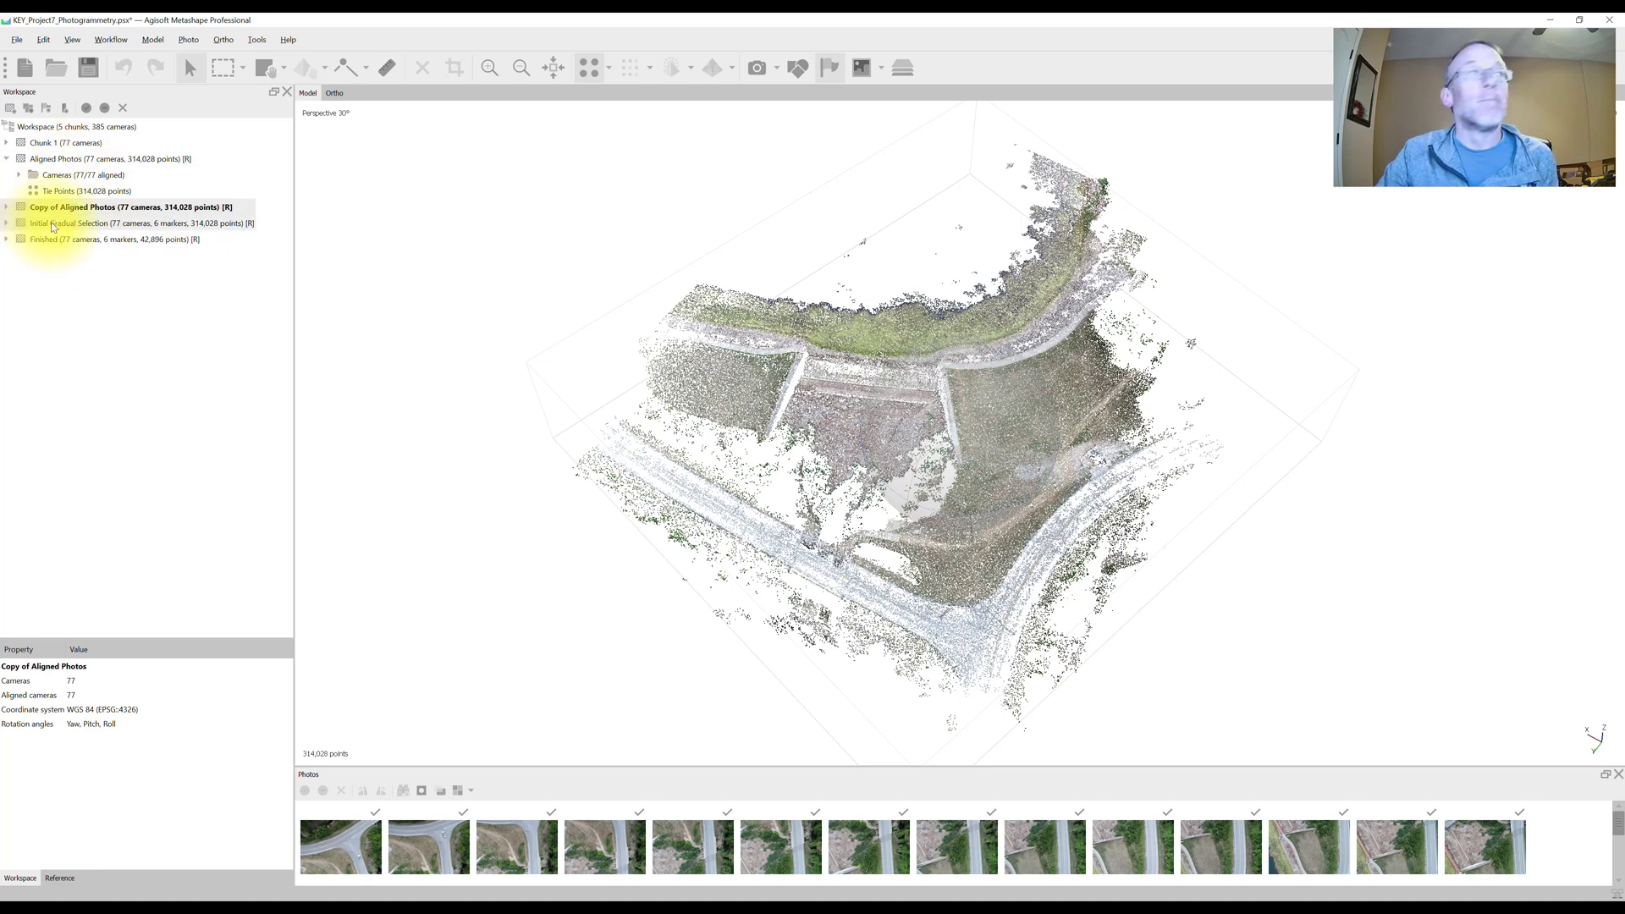
left_click(79, 71)
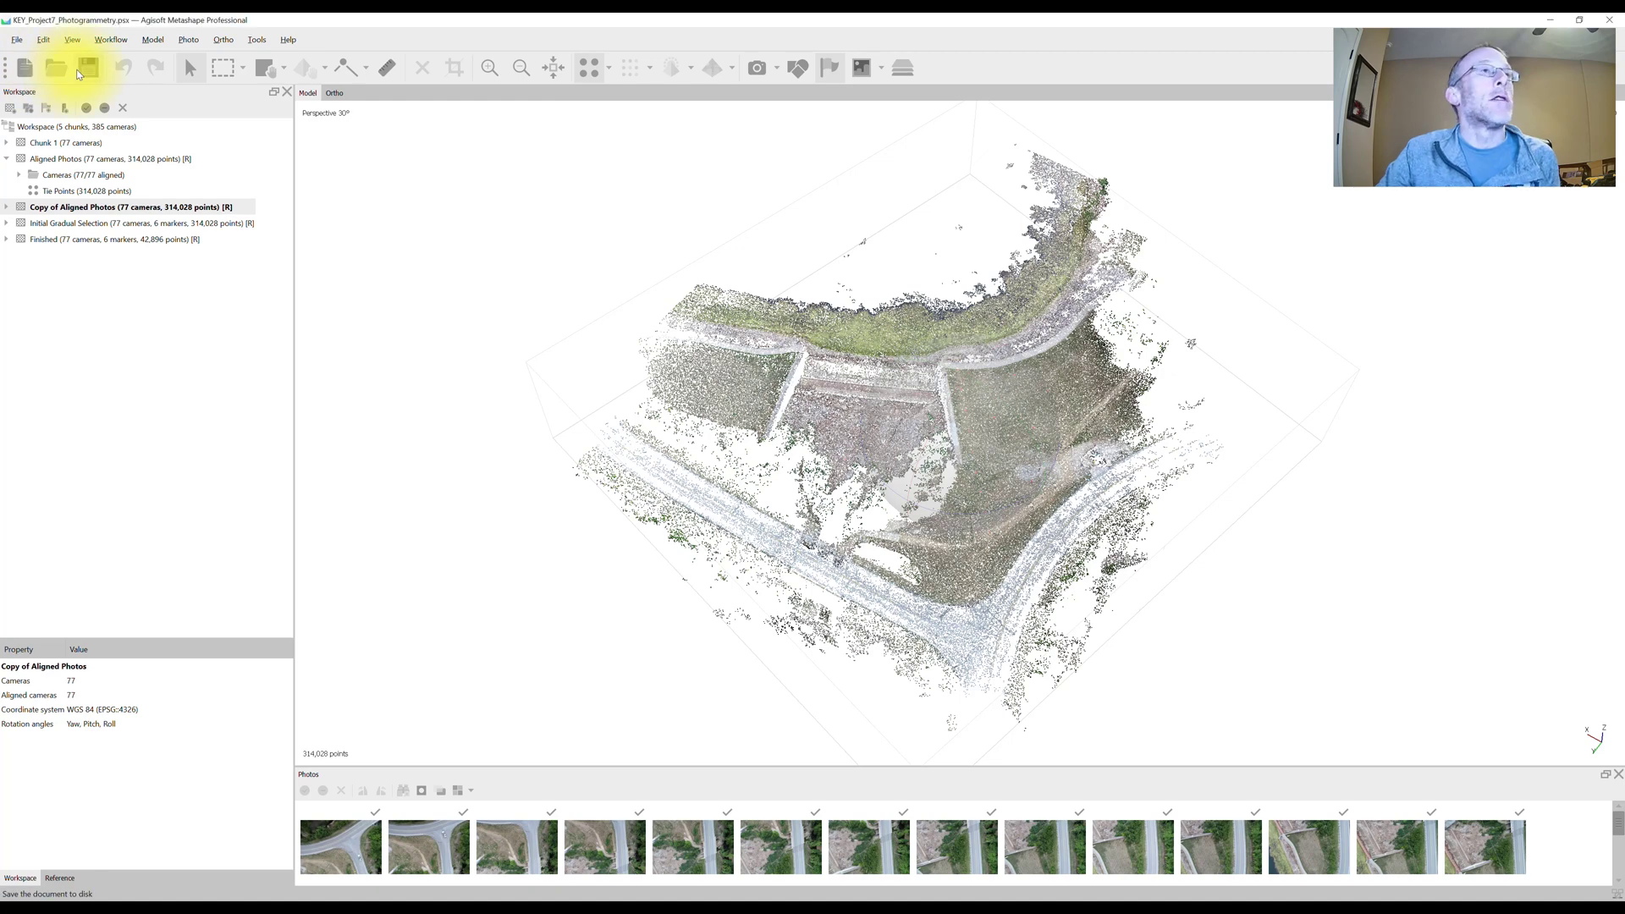
- Make the Aligned Photos chunk active again and show the properties of its tie points
double_click(68, 160)
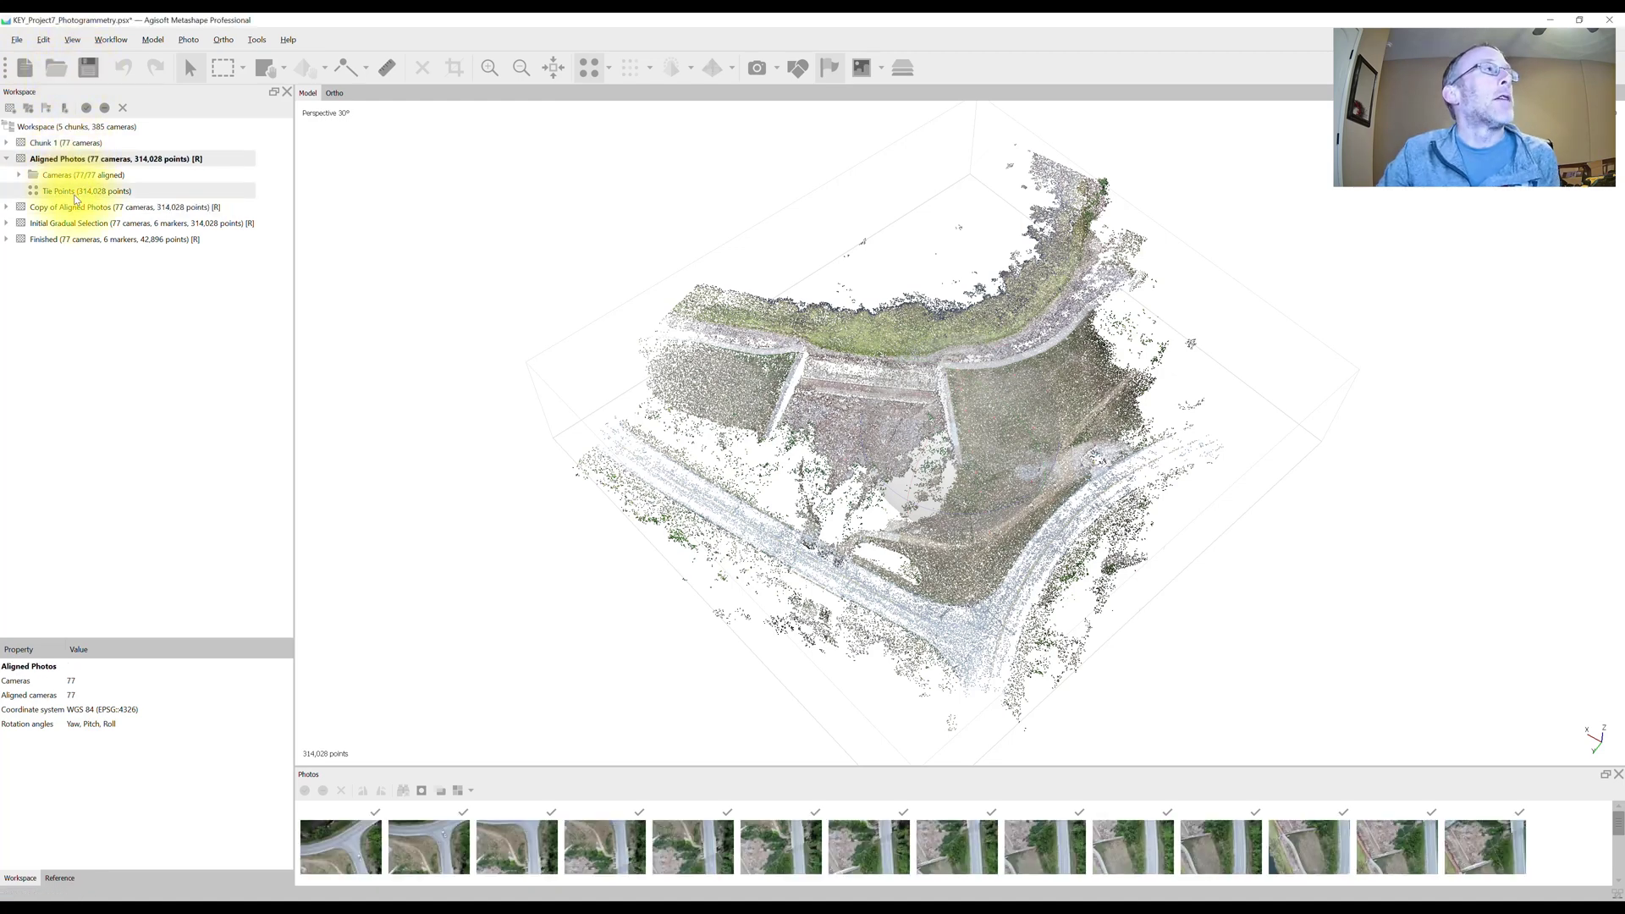
left_click(72, 190)
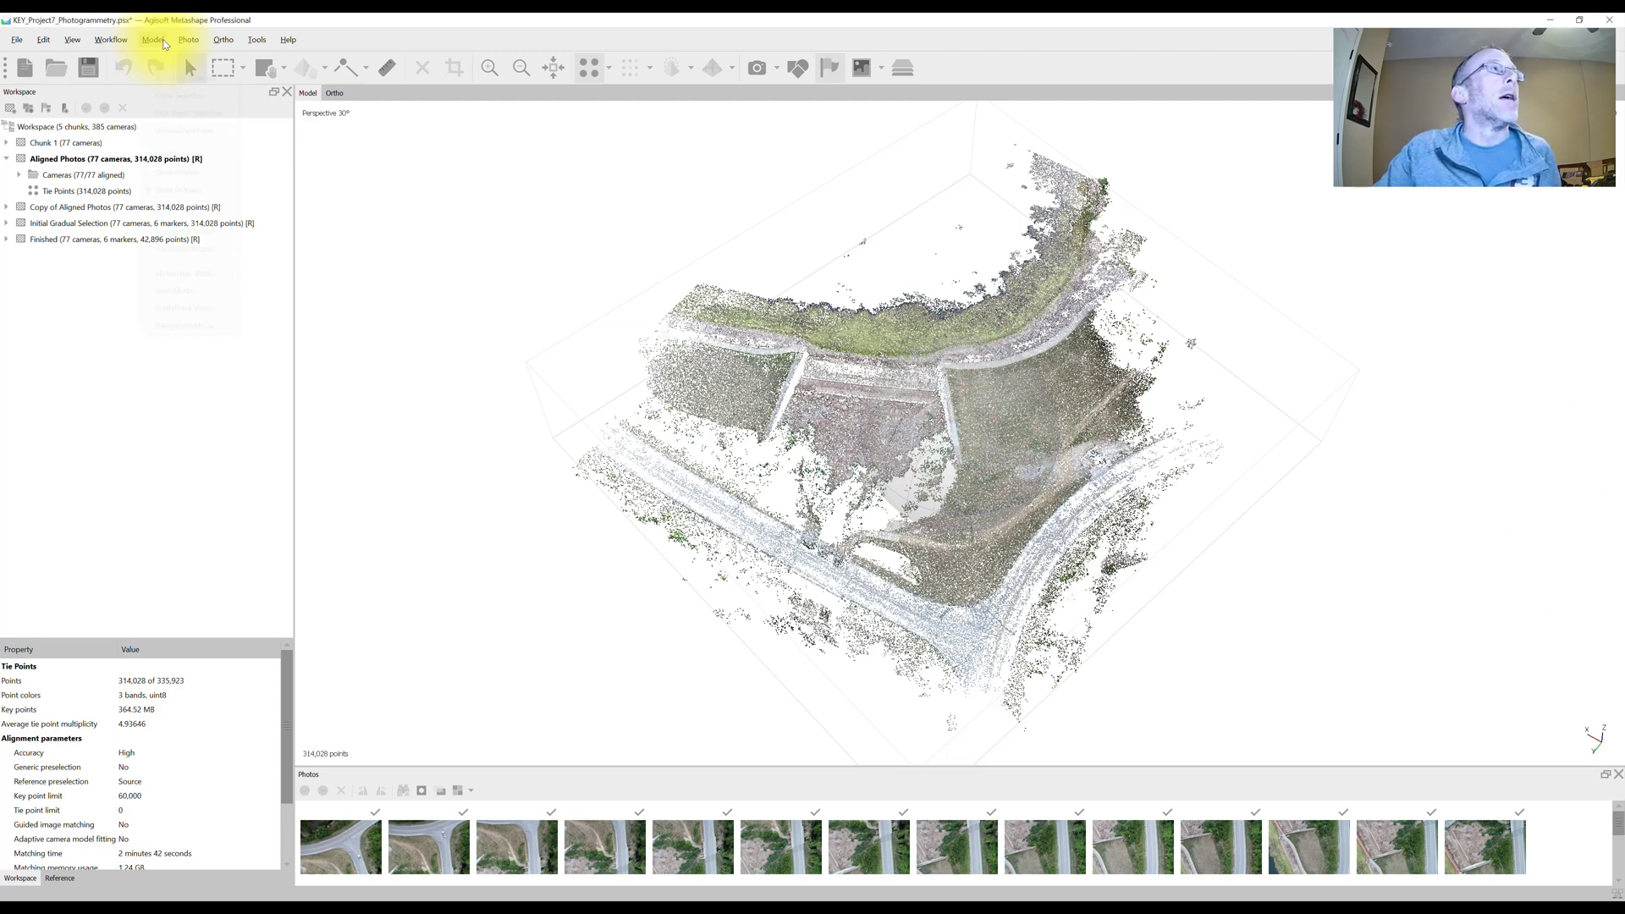
- Set up a gradual selection of the tie points by Reconstruction uncertainty with level 10
left_click(153, 40)
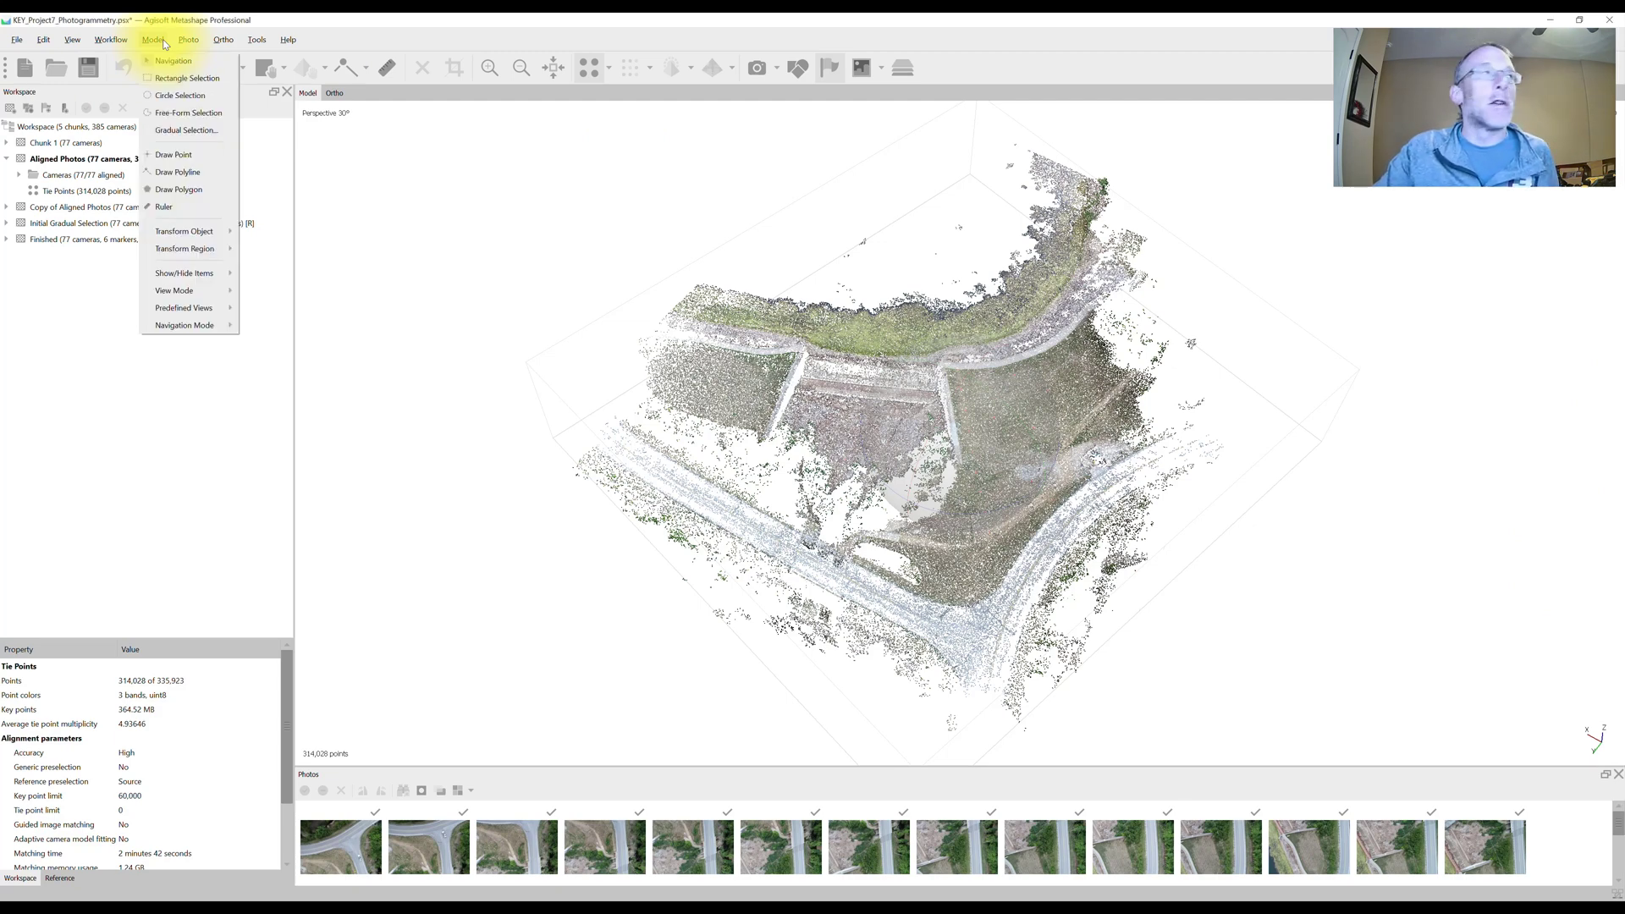
left_click(176, 130)
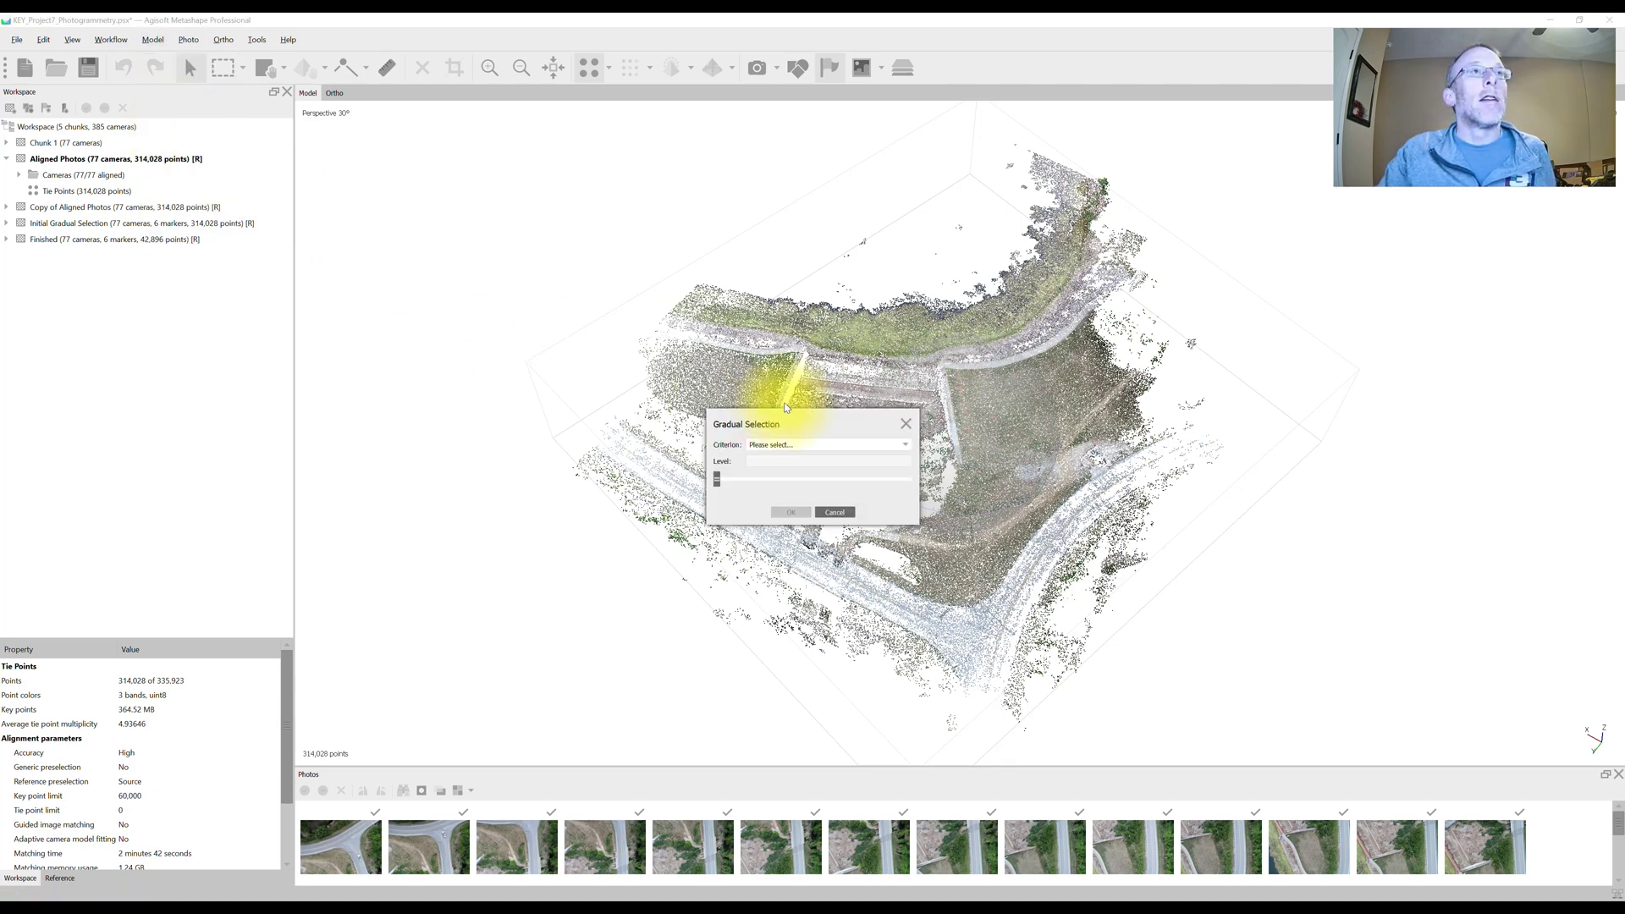
left_click_drag(840, 419, 977, 391)
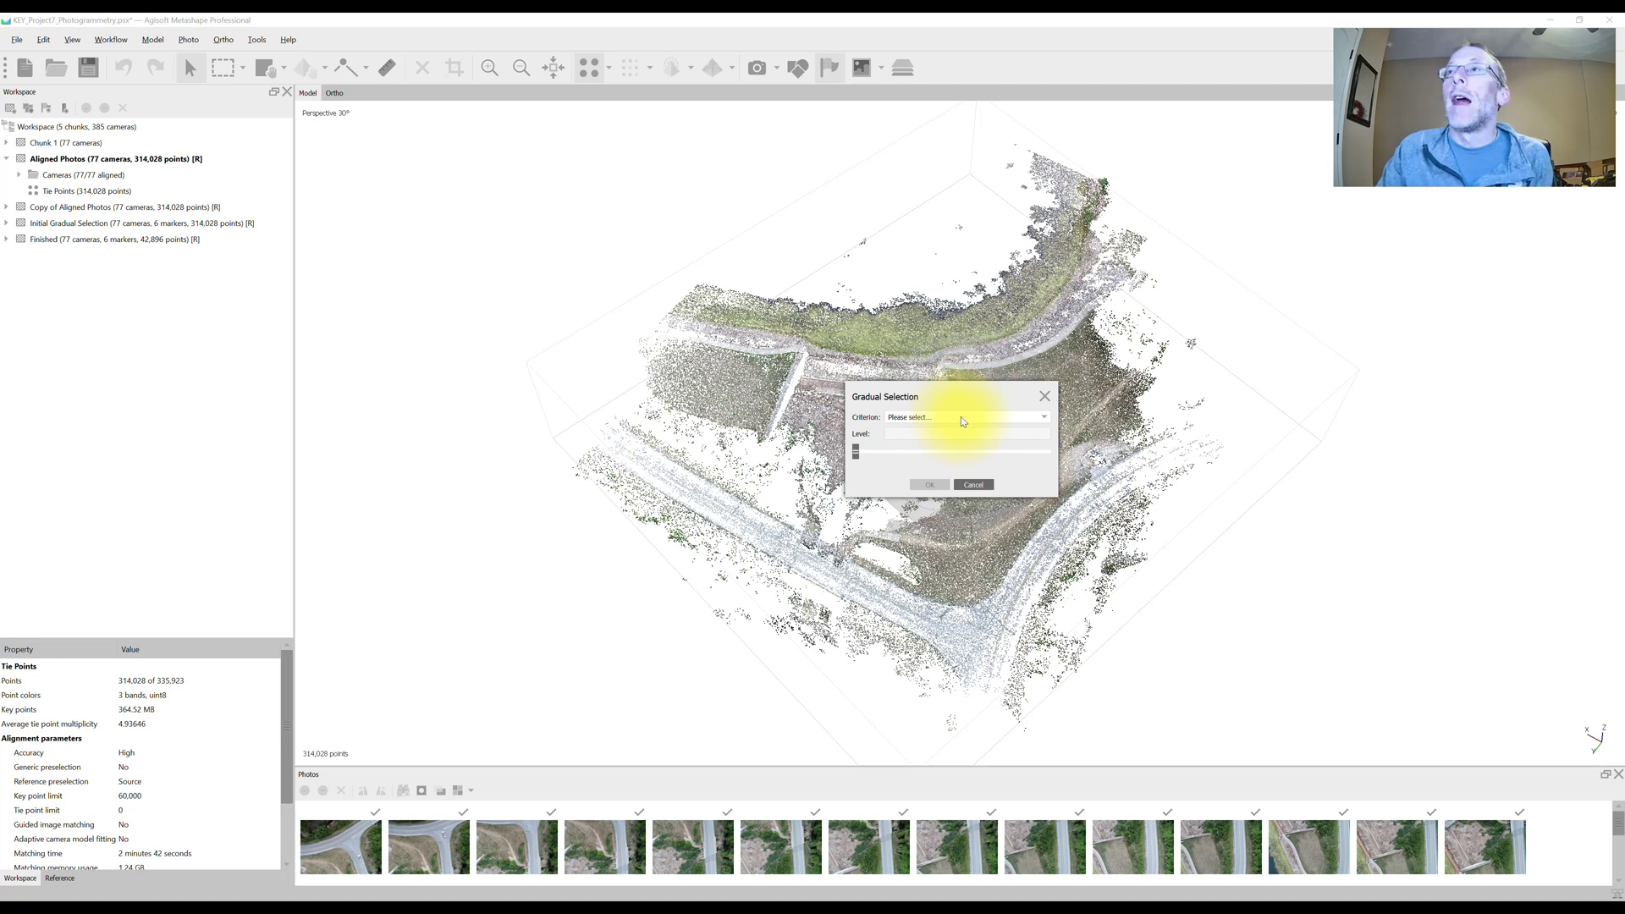
left_click(967, 423)
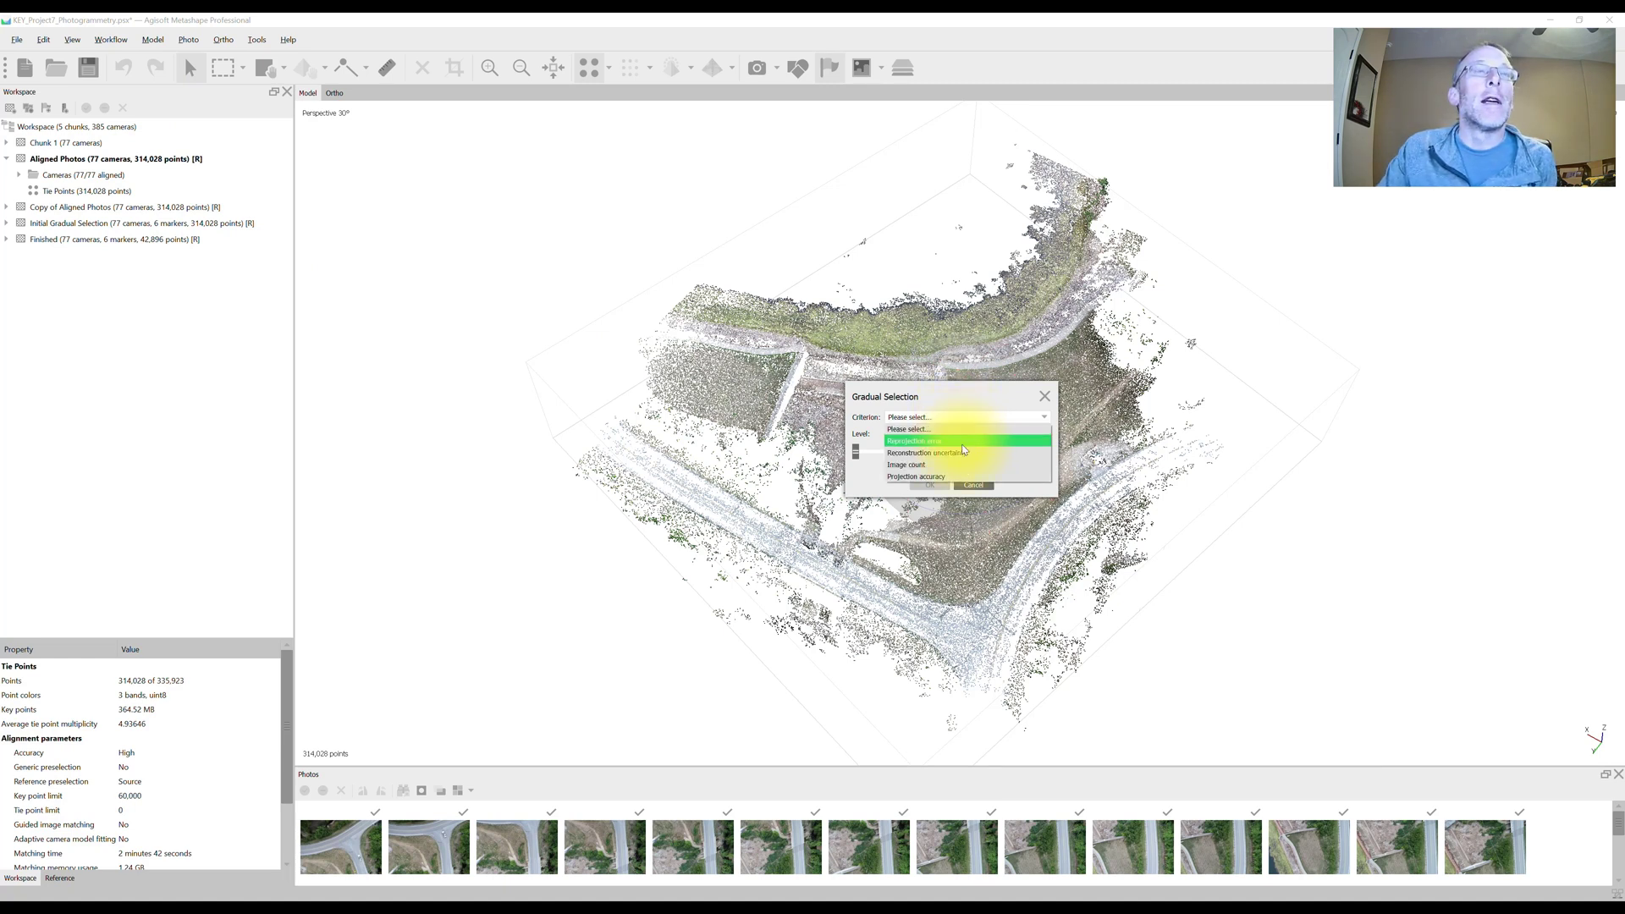
left_click(963, 458)
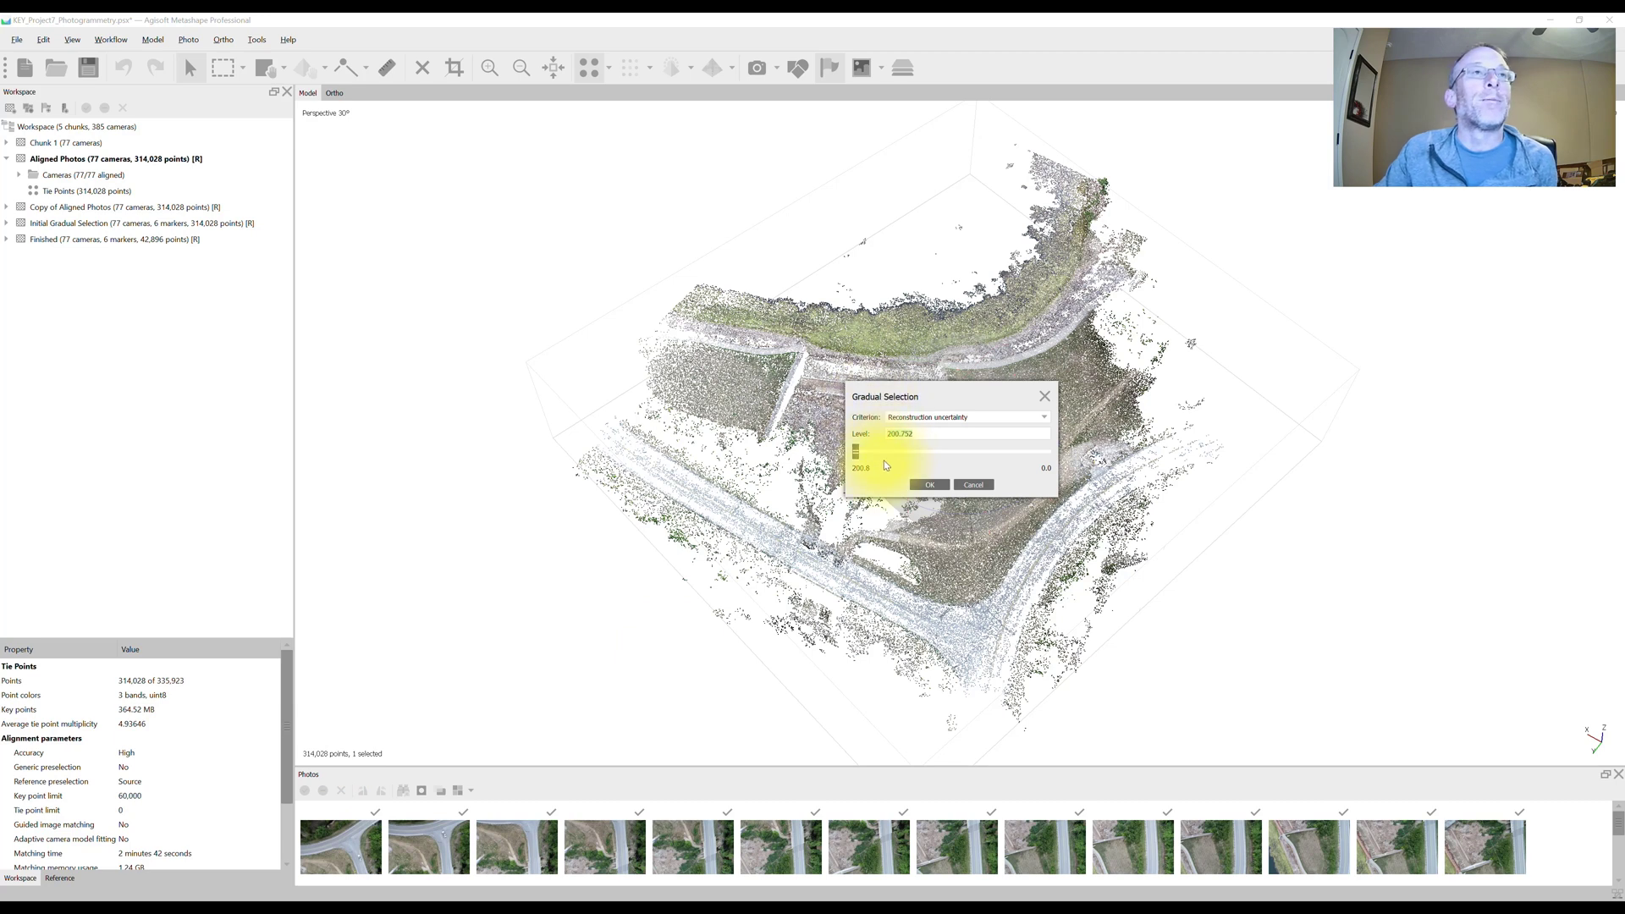
left_click_drag(856, 451, 986, 455)
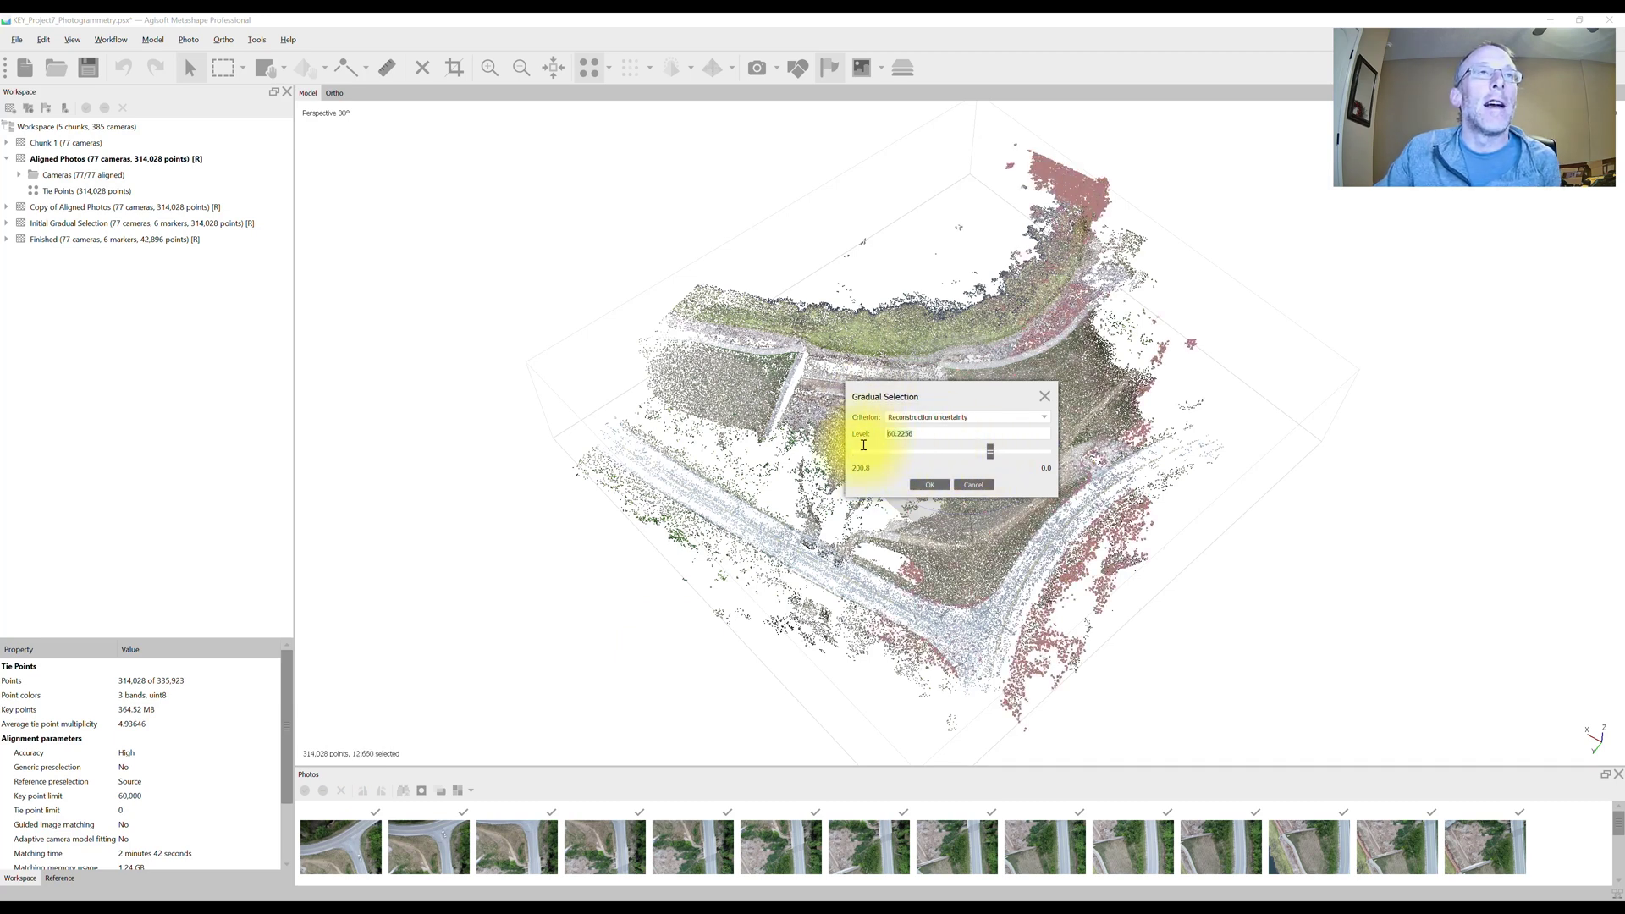
type("10")
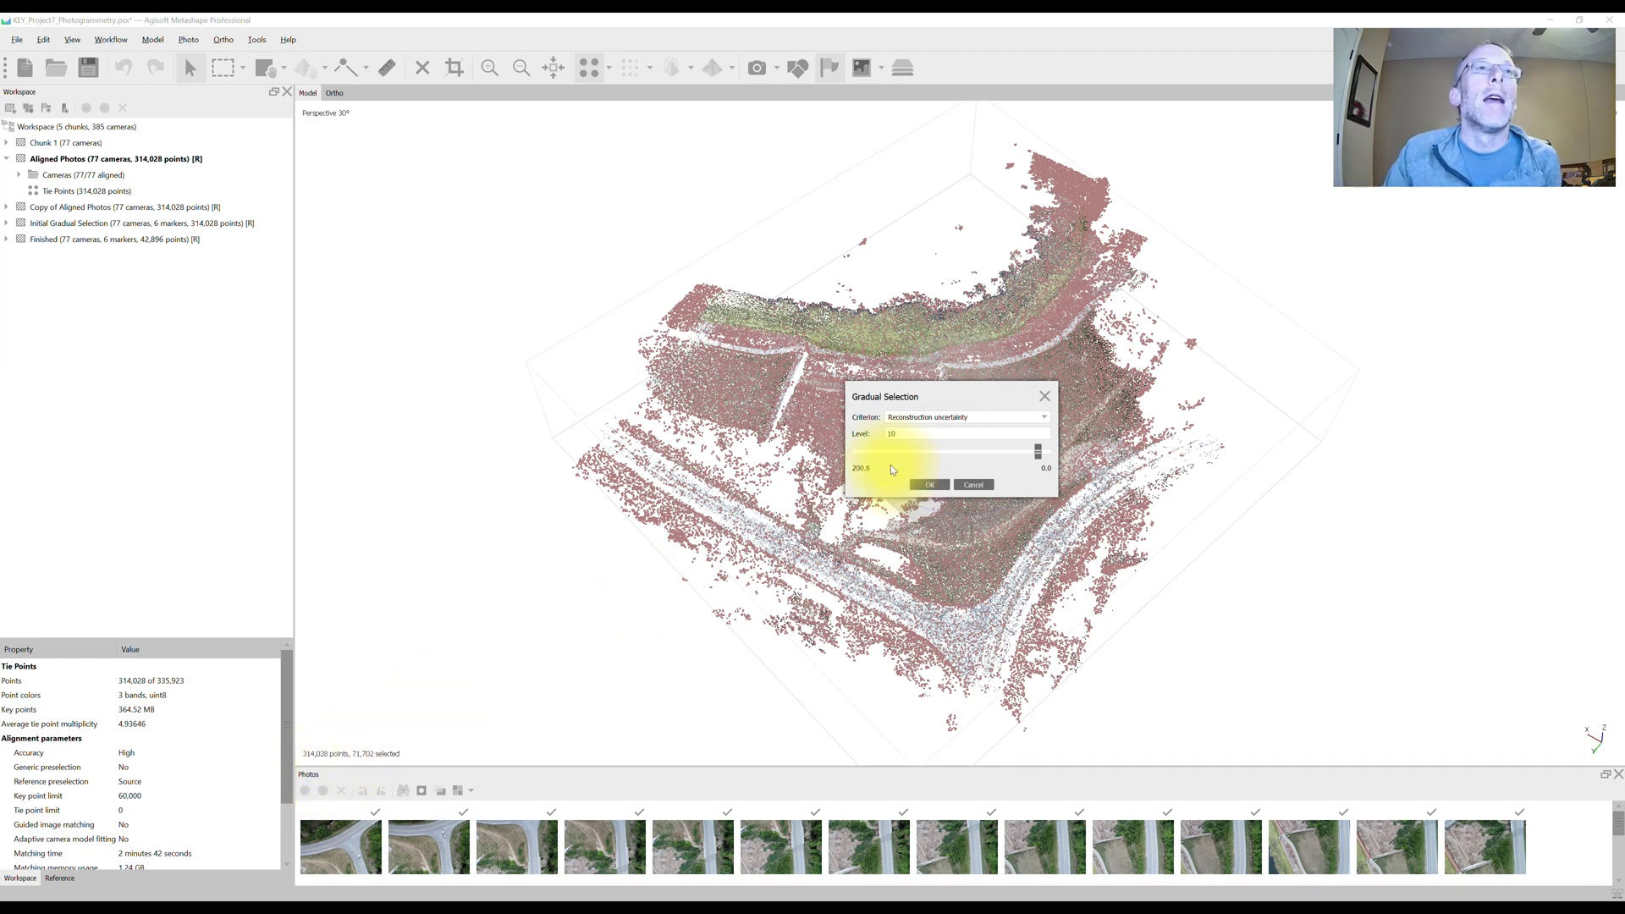
- Preview a lower-strictness level, apply the Reconstruction uncertainty selection at level 10 and delete the selected tie points
left_click_drag(955, 398, 511, 238)
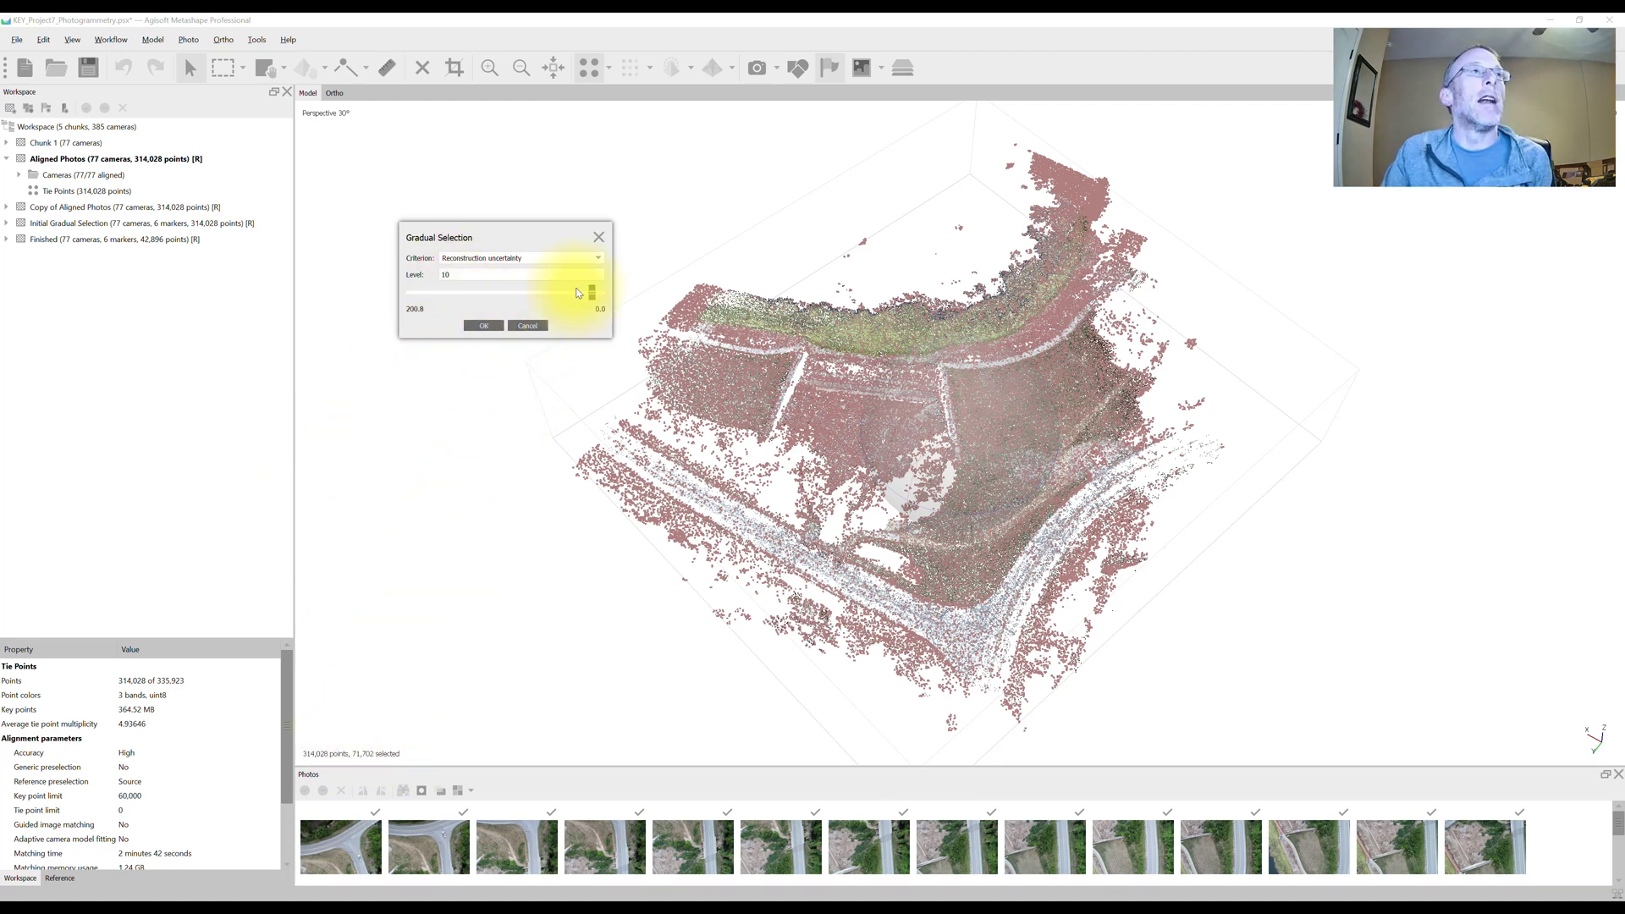
left_click_drag(591, 300, 532, 292)
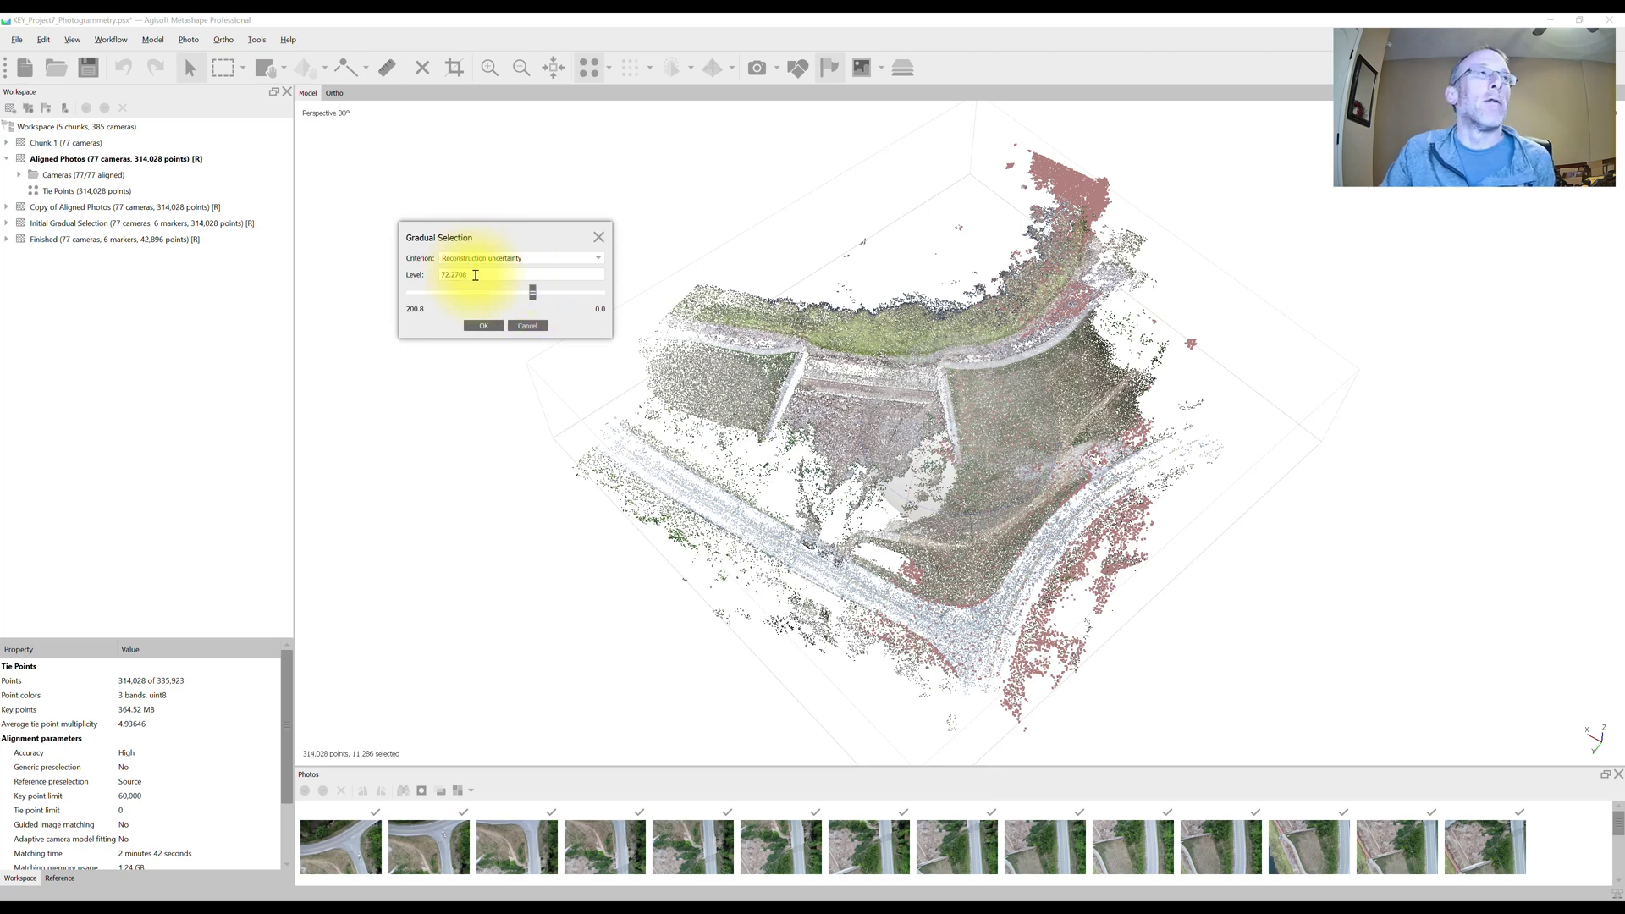
double_click(432, 274)
type("10")
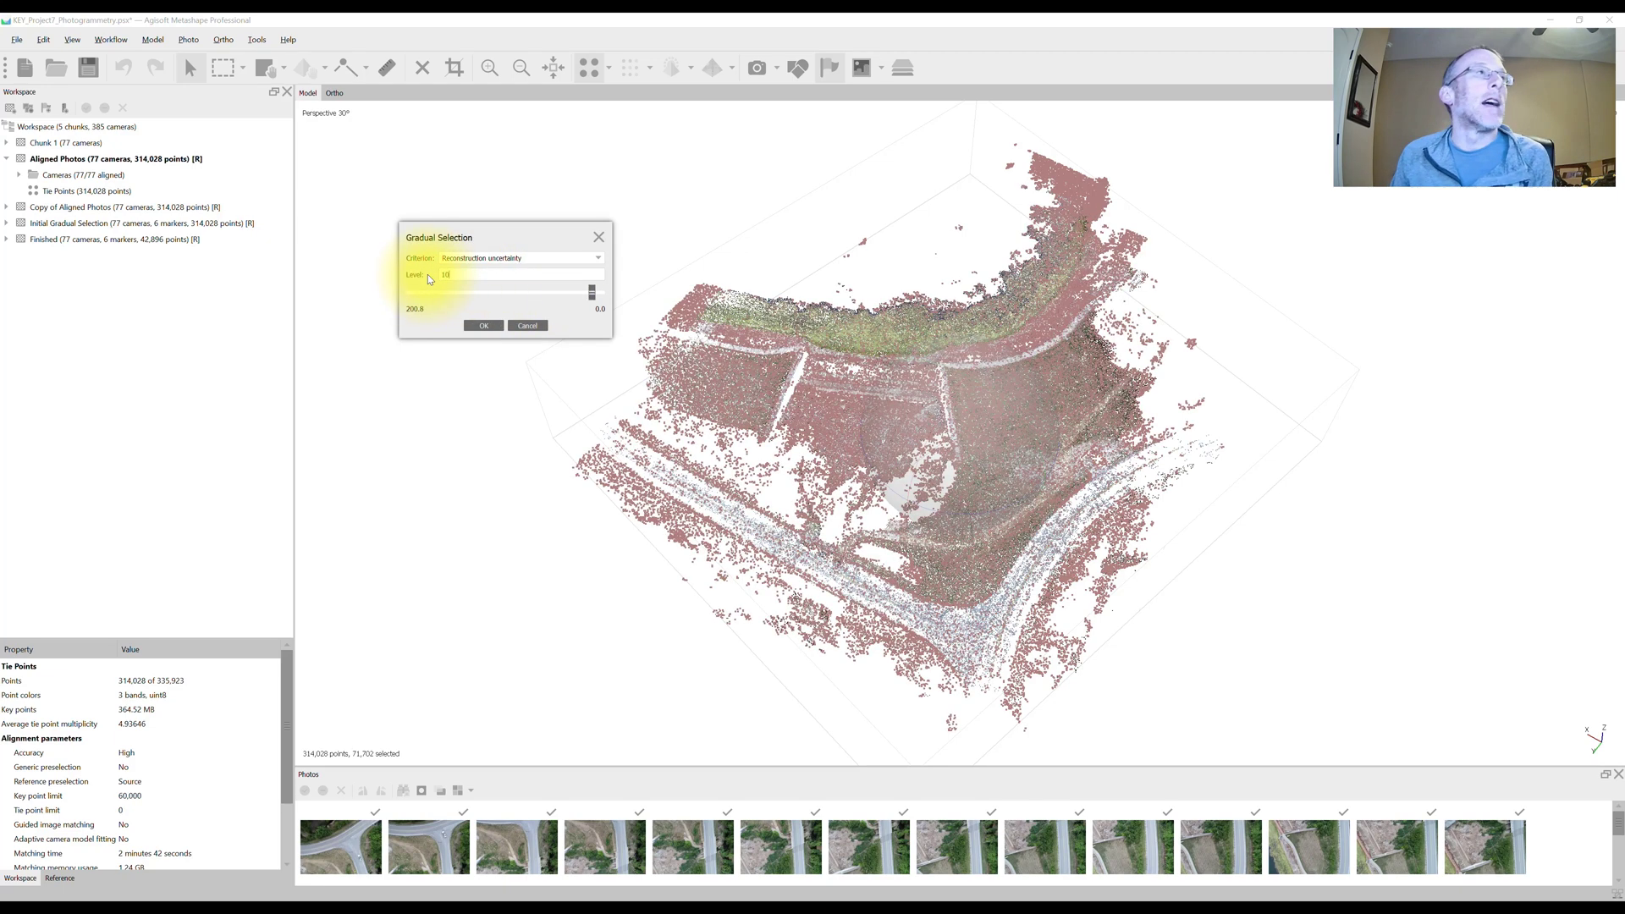
left_click(484, 327)
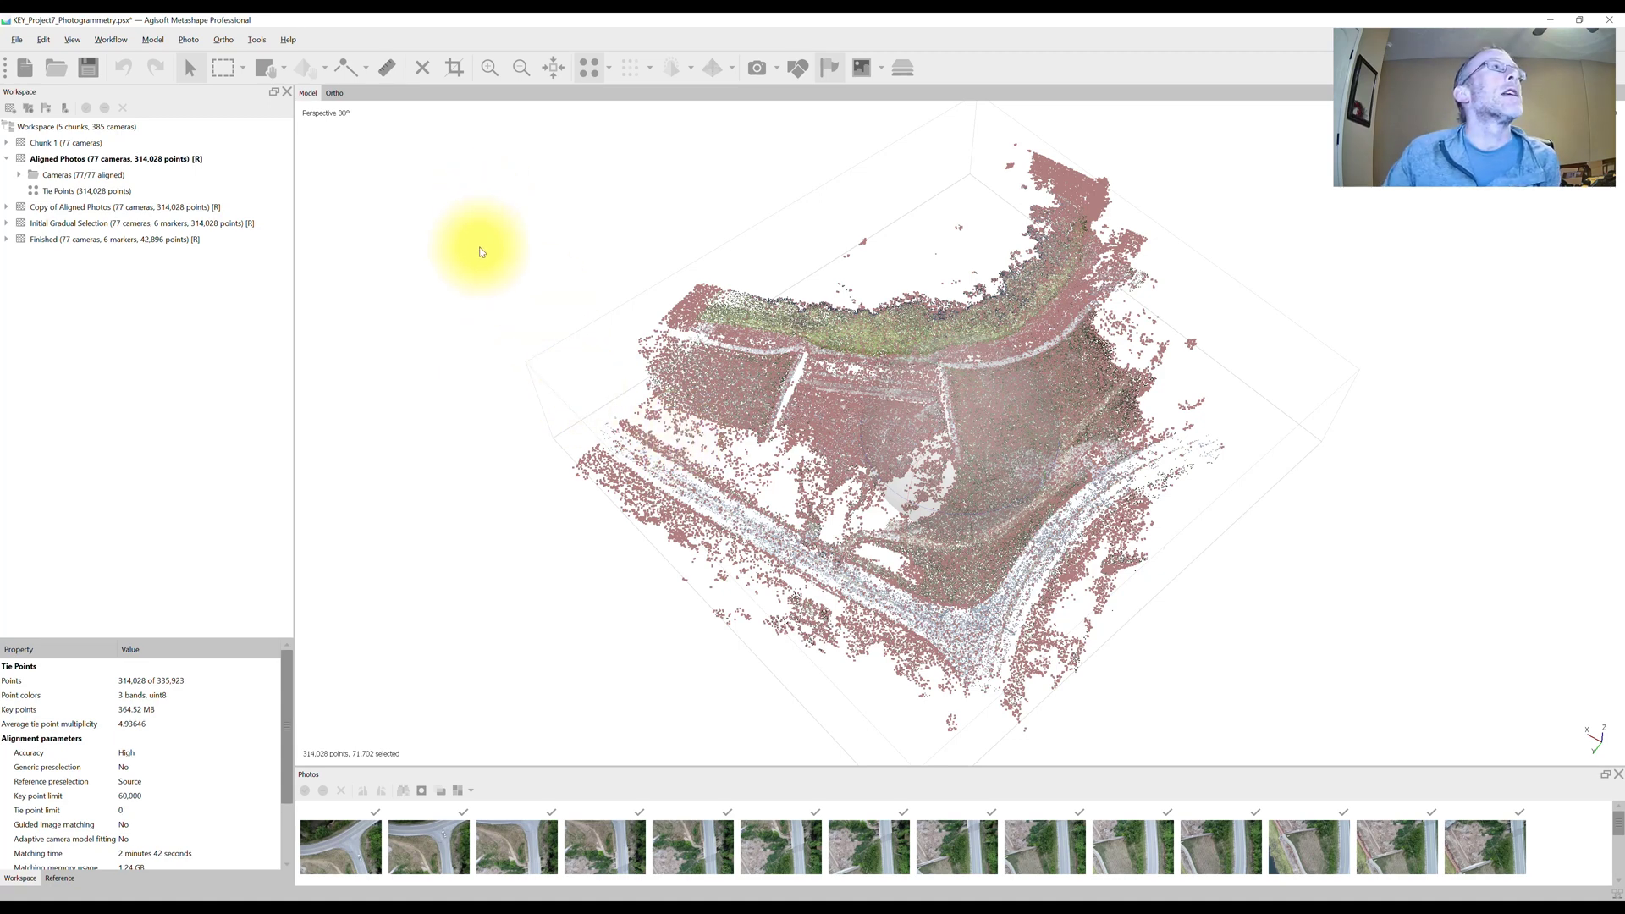
left_click(425, 65)
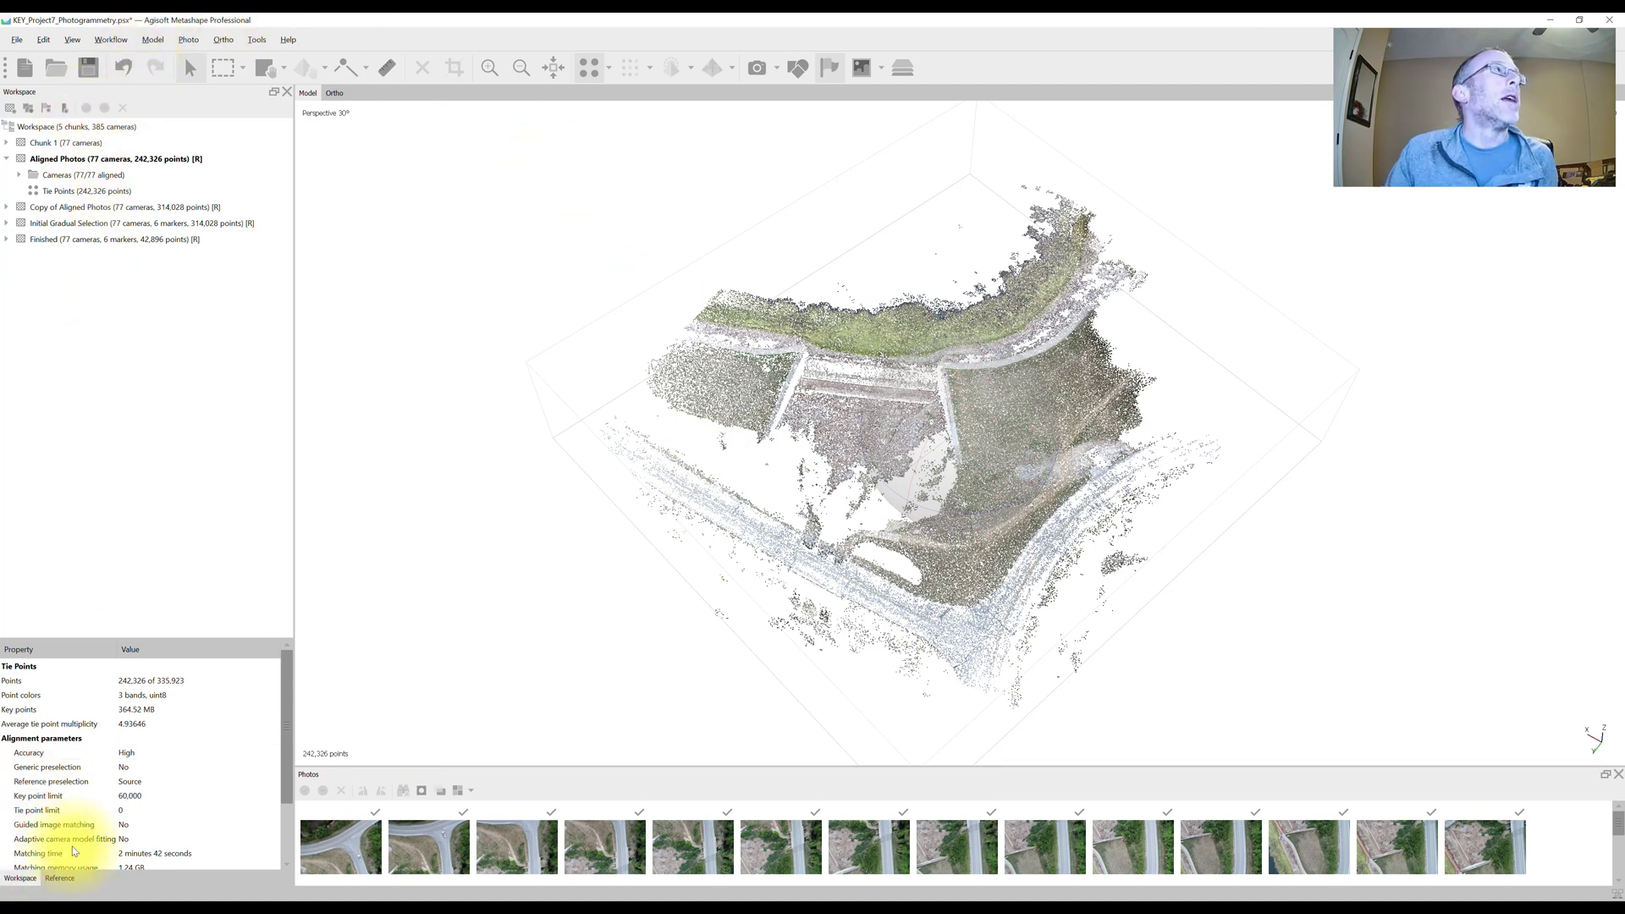
- Optimize the camera alignment with f, k1, k2, k3, cx, cy, p1 and p2 fitted and no advanced options
left_click(256, 39)
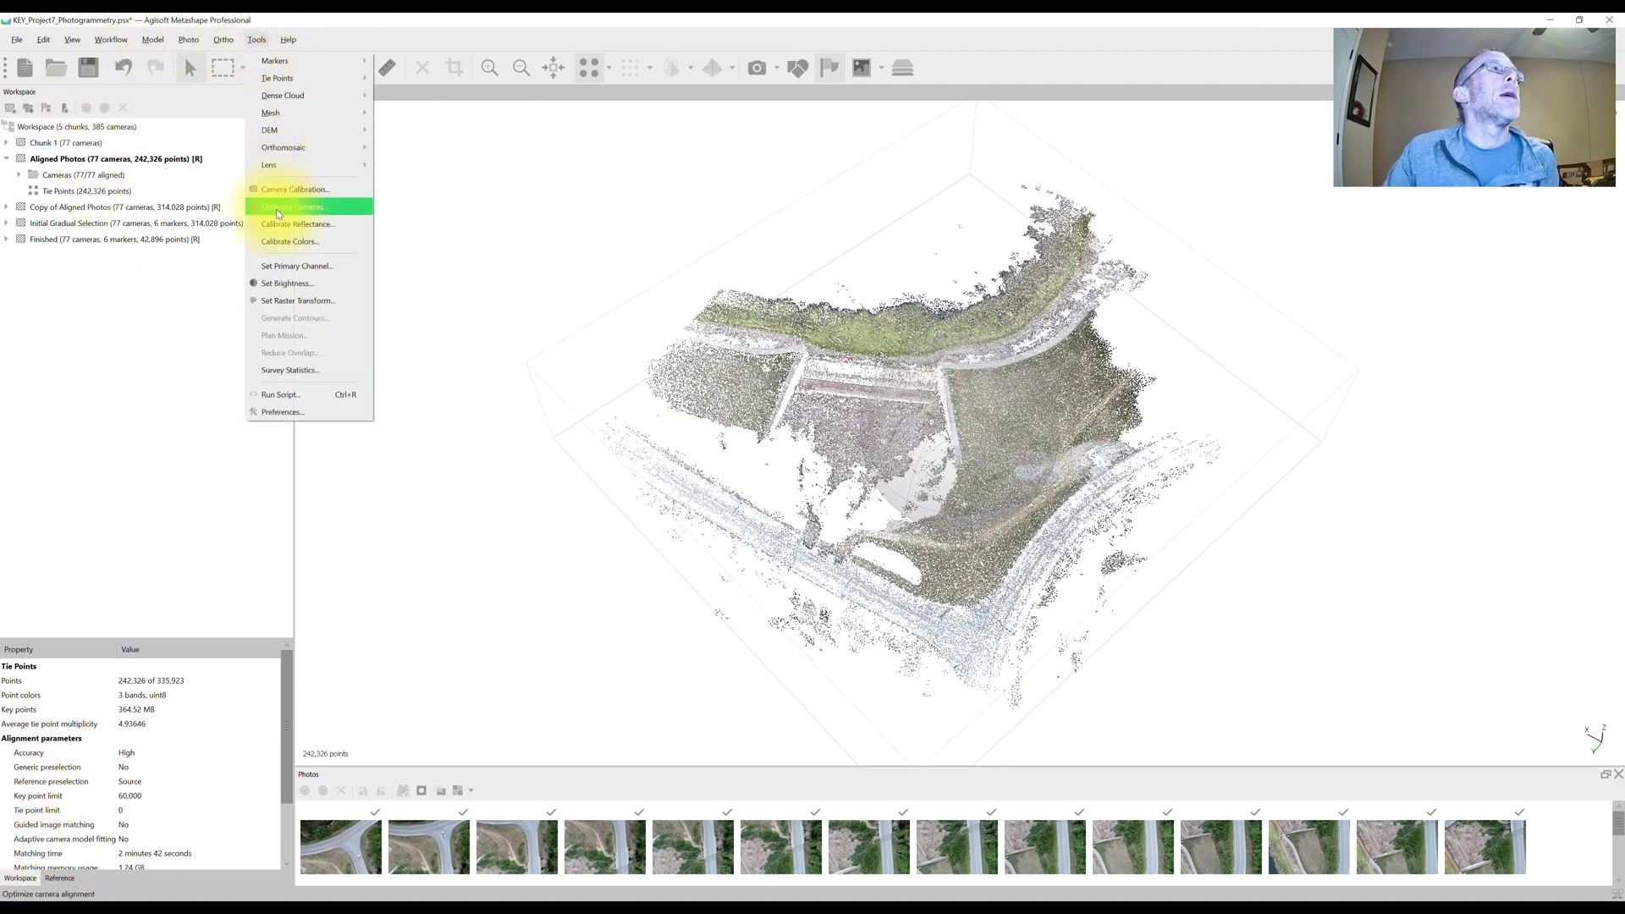
left_click(58, 876)
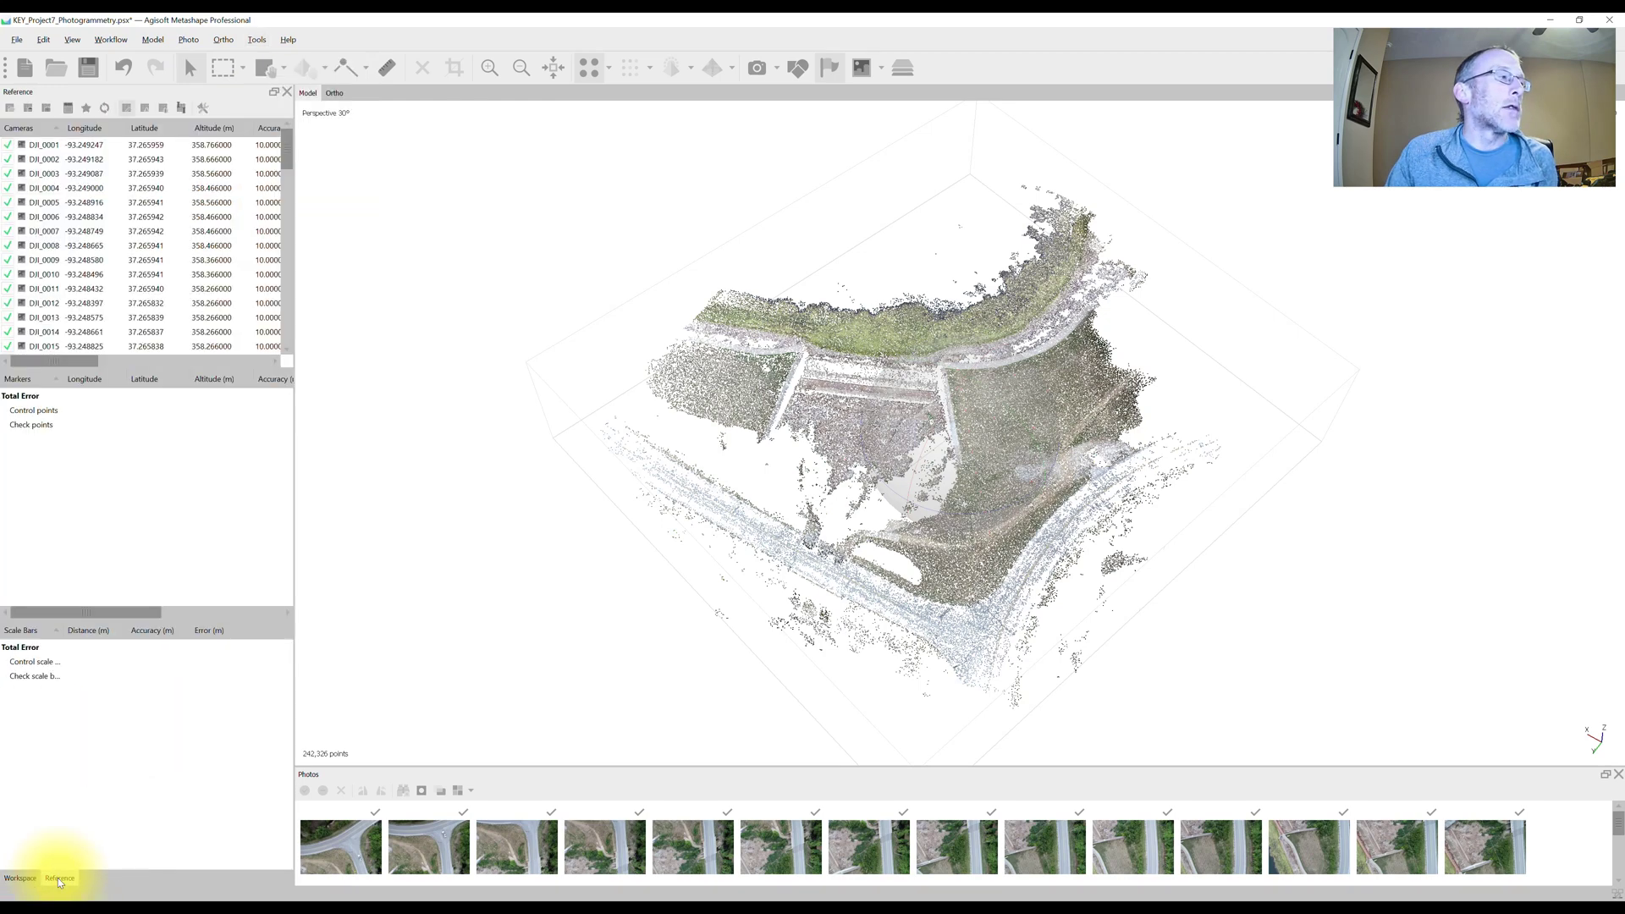
left_click(88, 108)
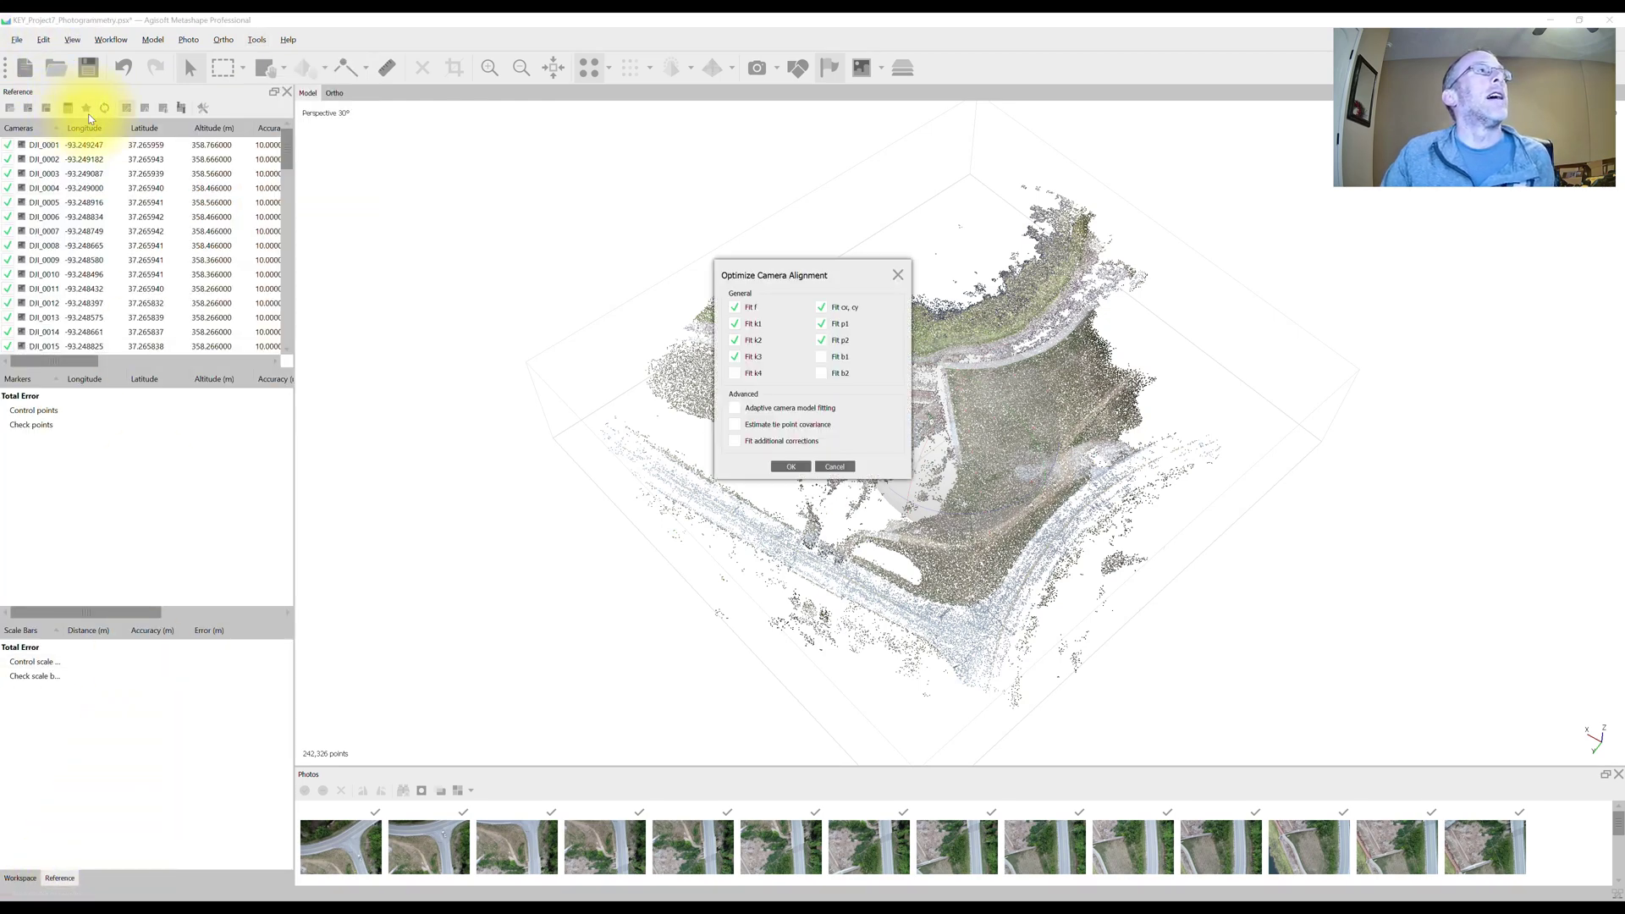
left_click(787, 466)
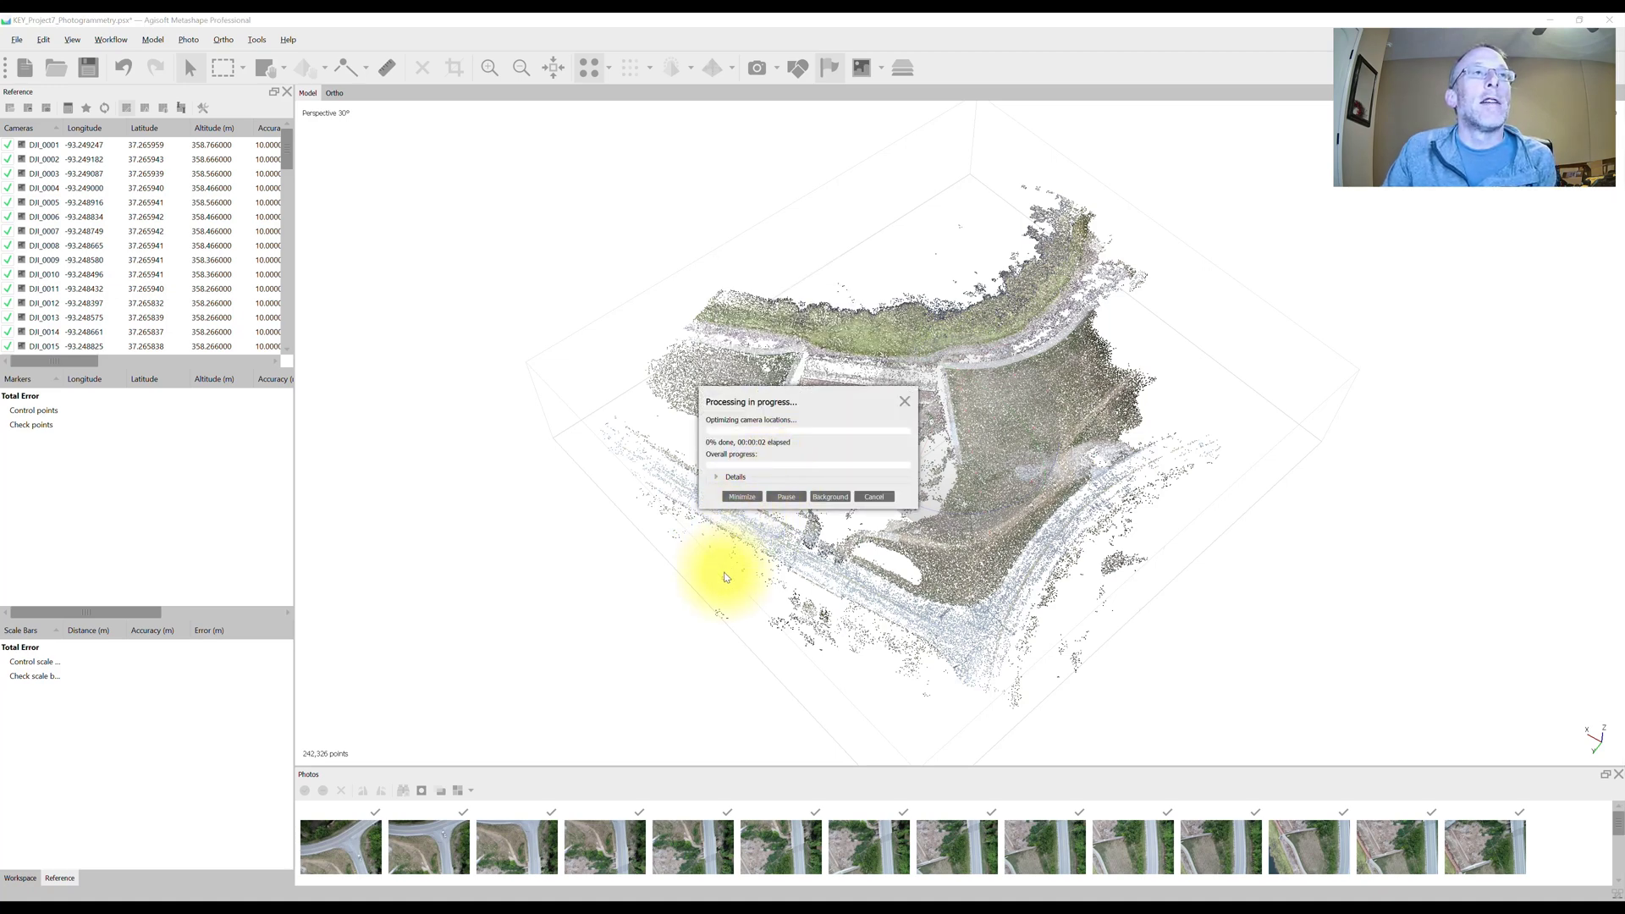
left_click(727, 477)
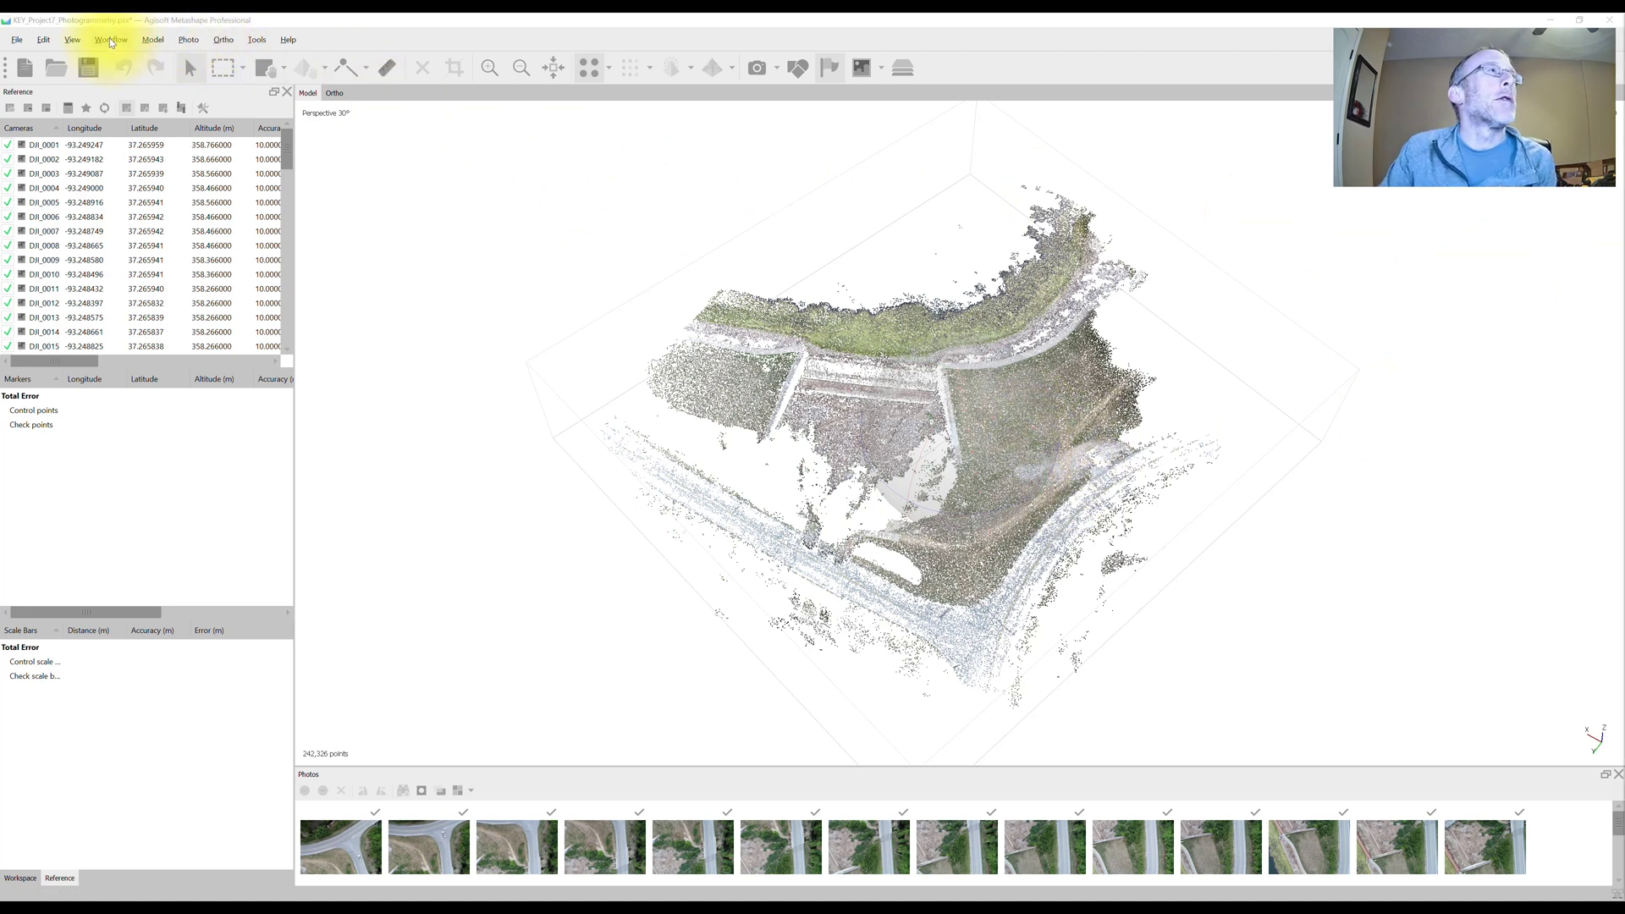
- Run a second gradual selection by Reconstruction uncertainty at level 10 and delete the remaining tie points it selects
left_click(255, 40)
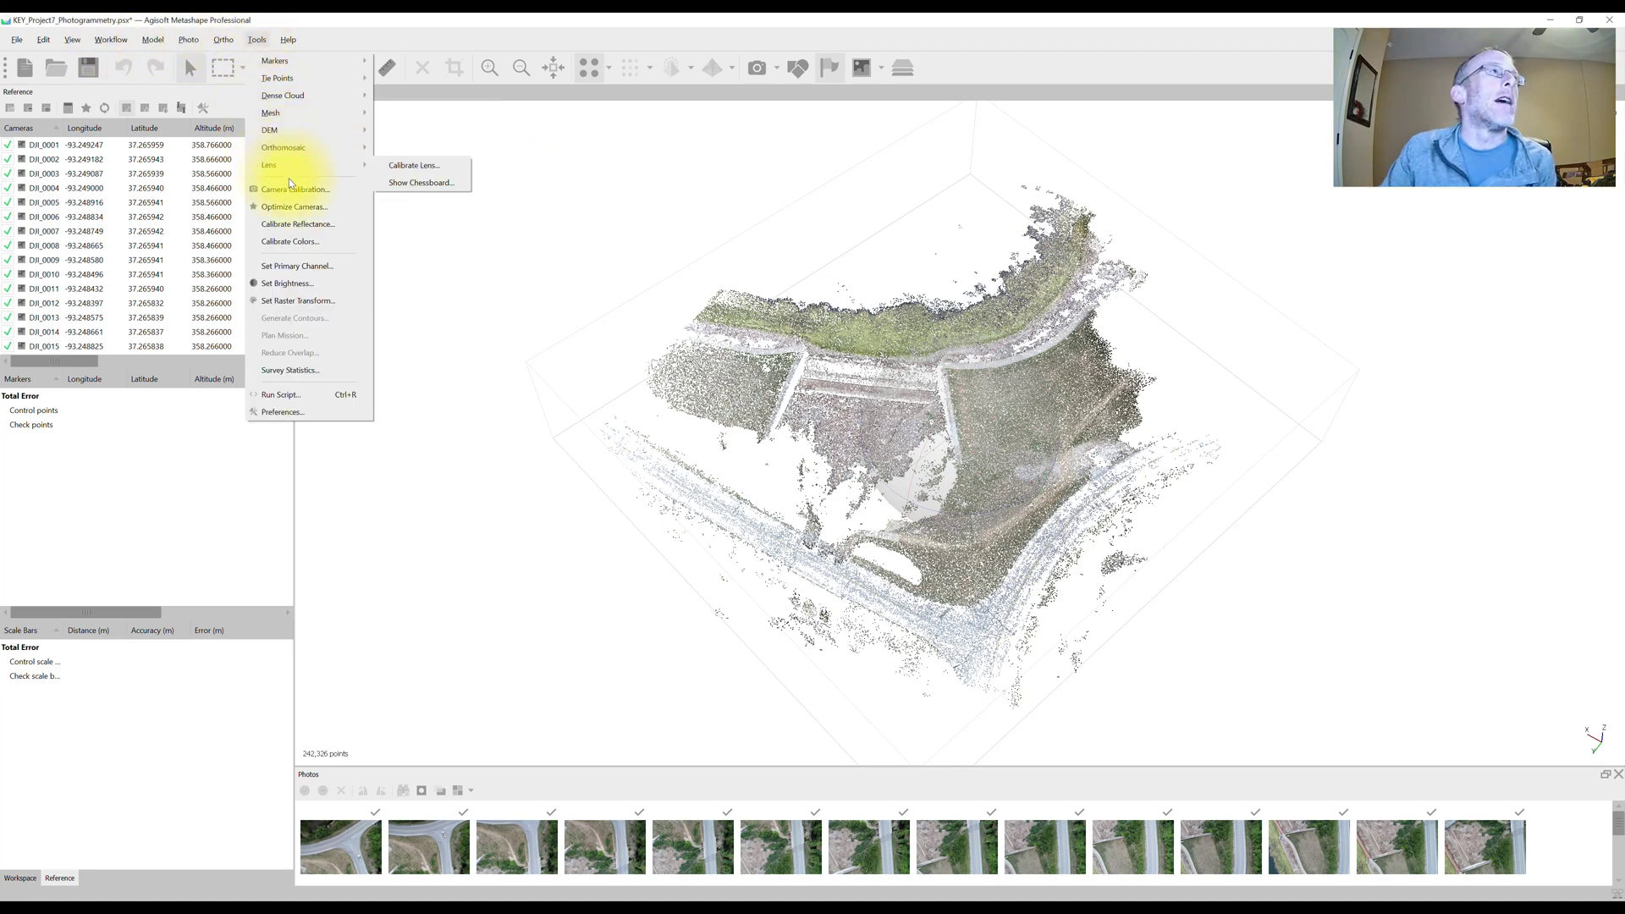
left_click(158, 37)
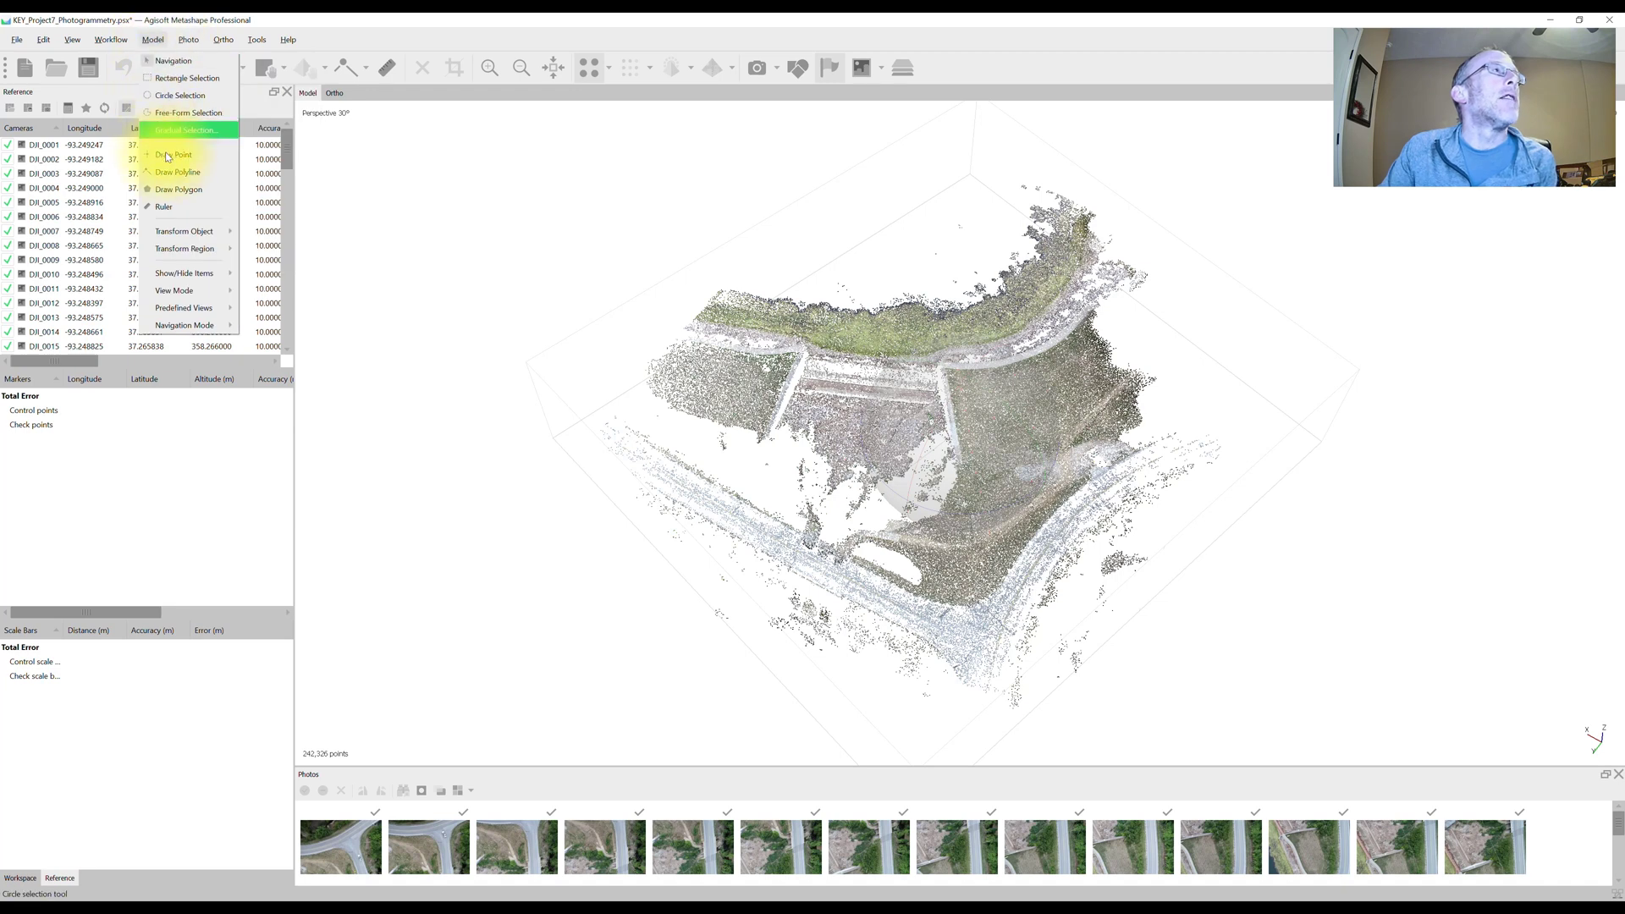
left_click(196, 129)
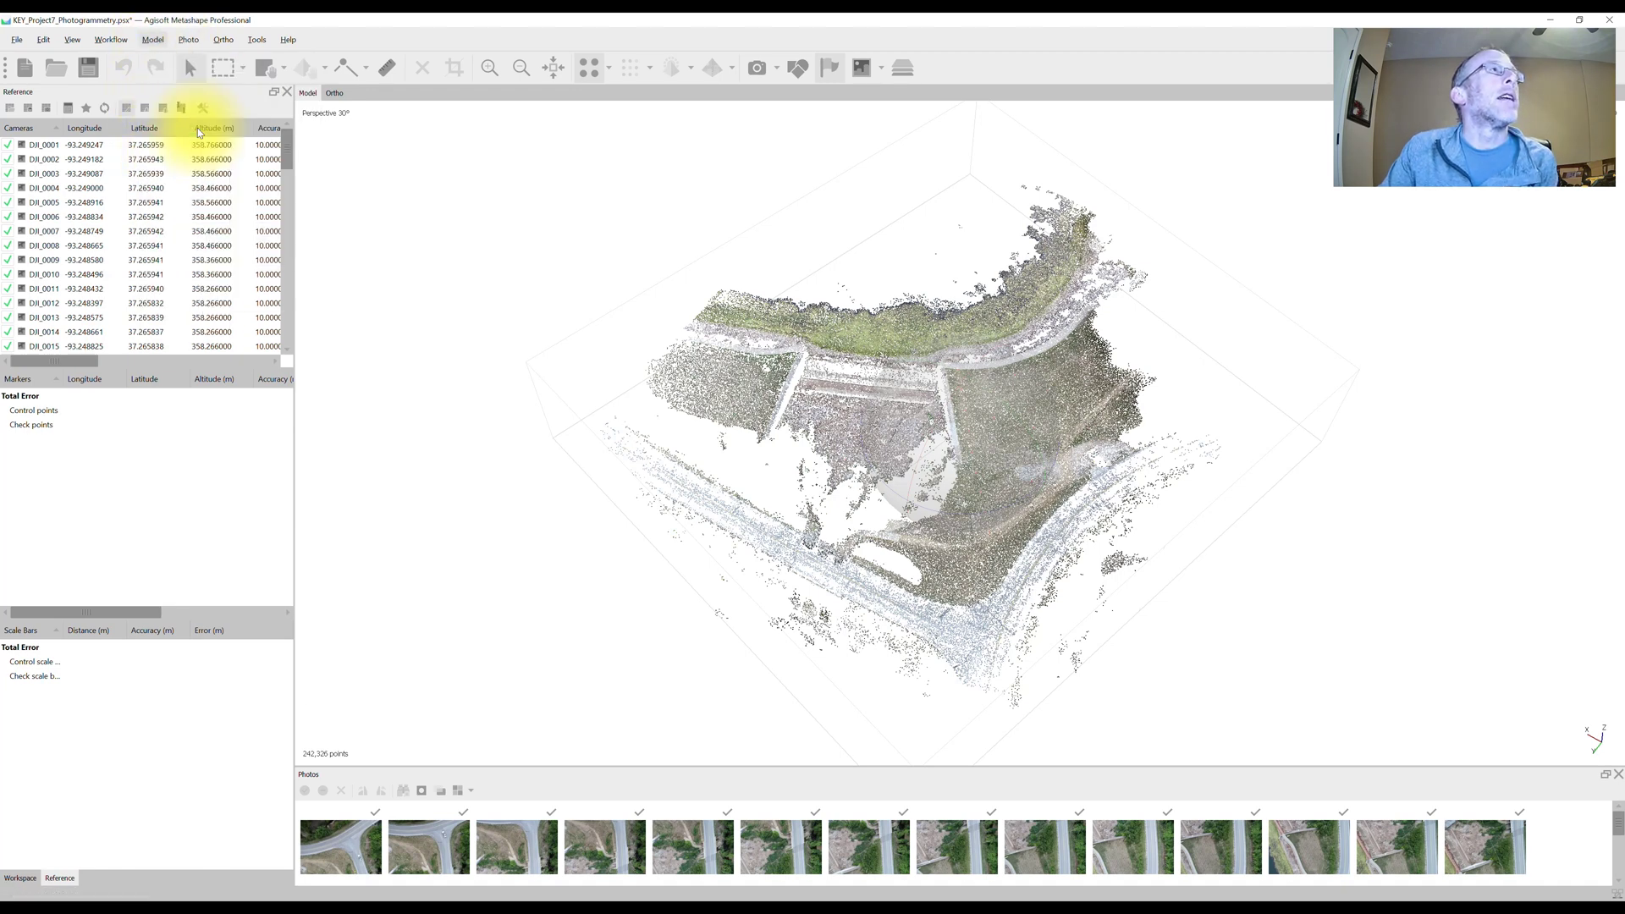
left_click(817, 445)
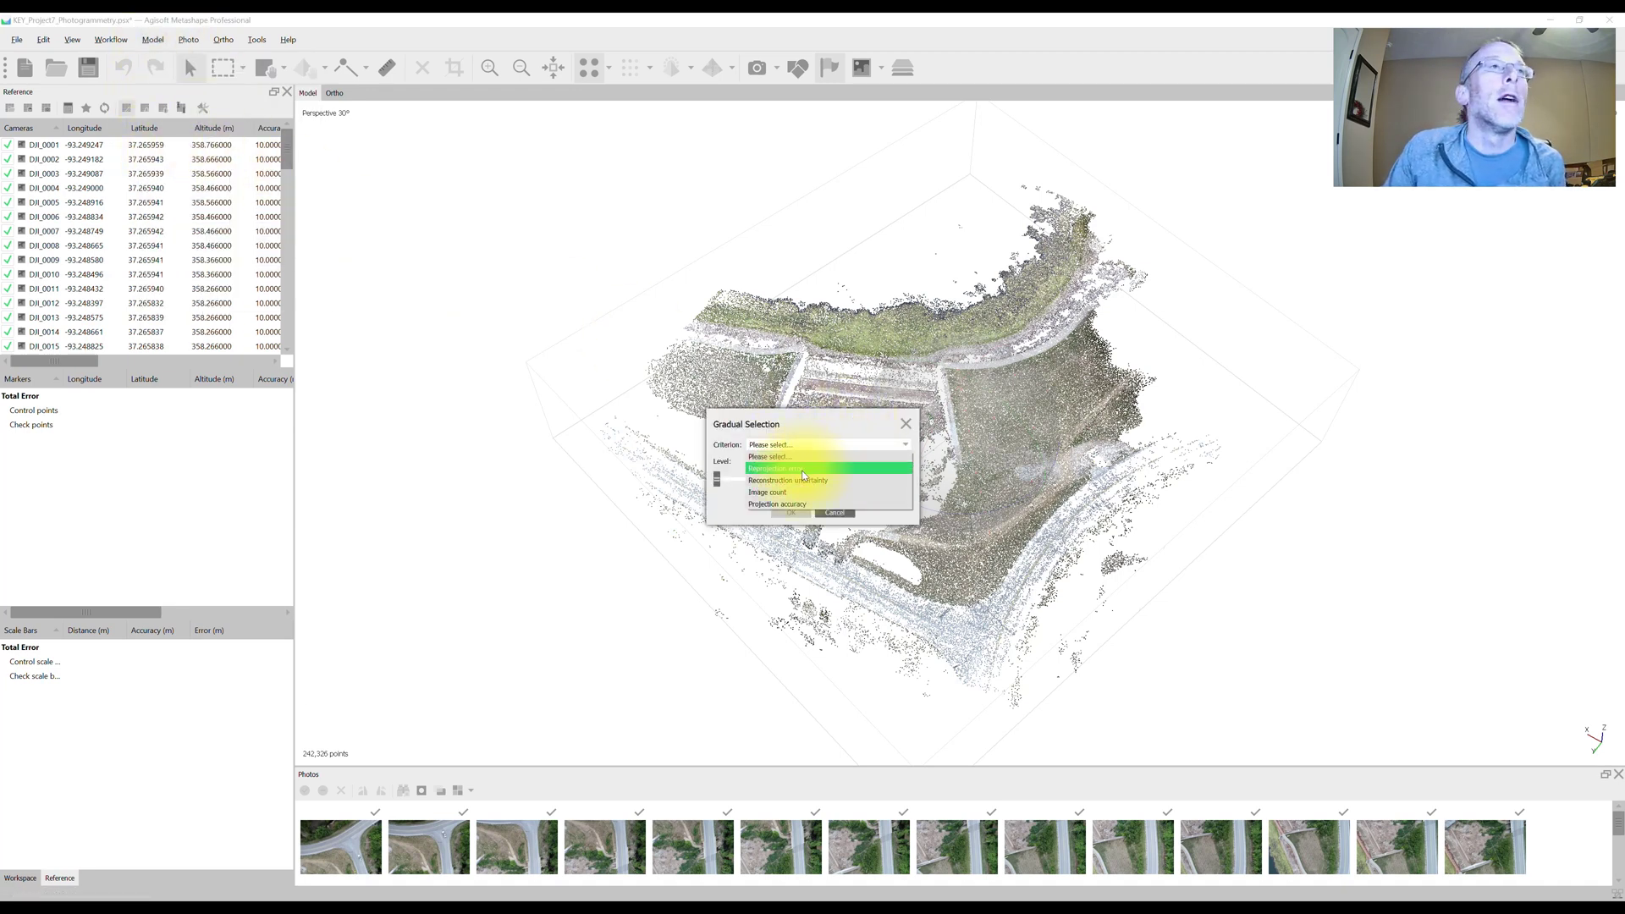
left_click(805, 484)
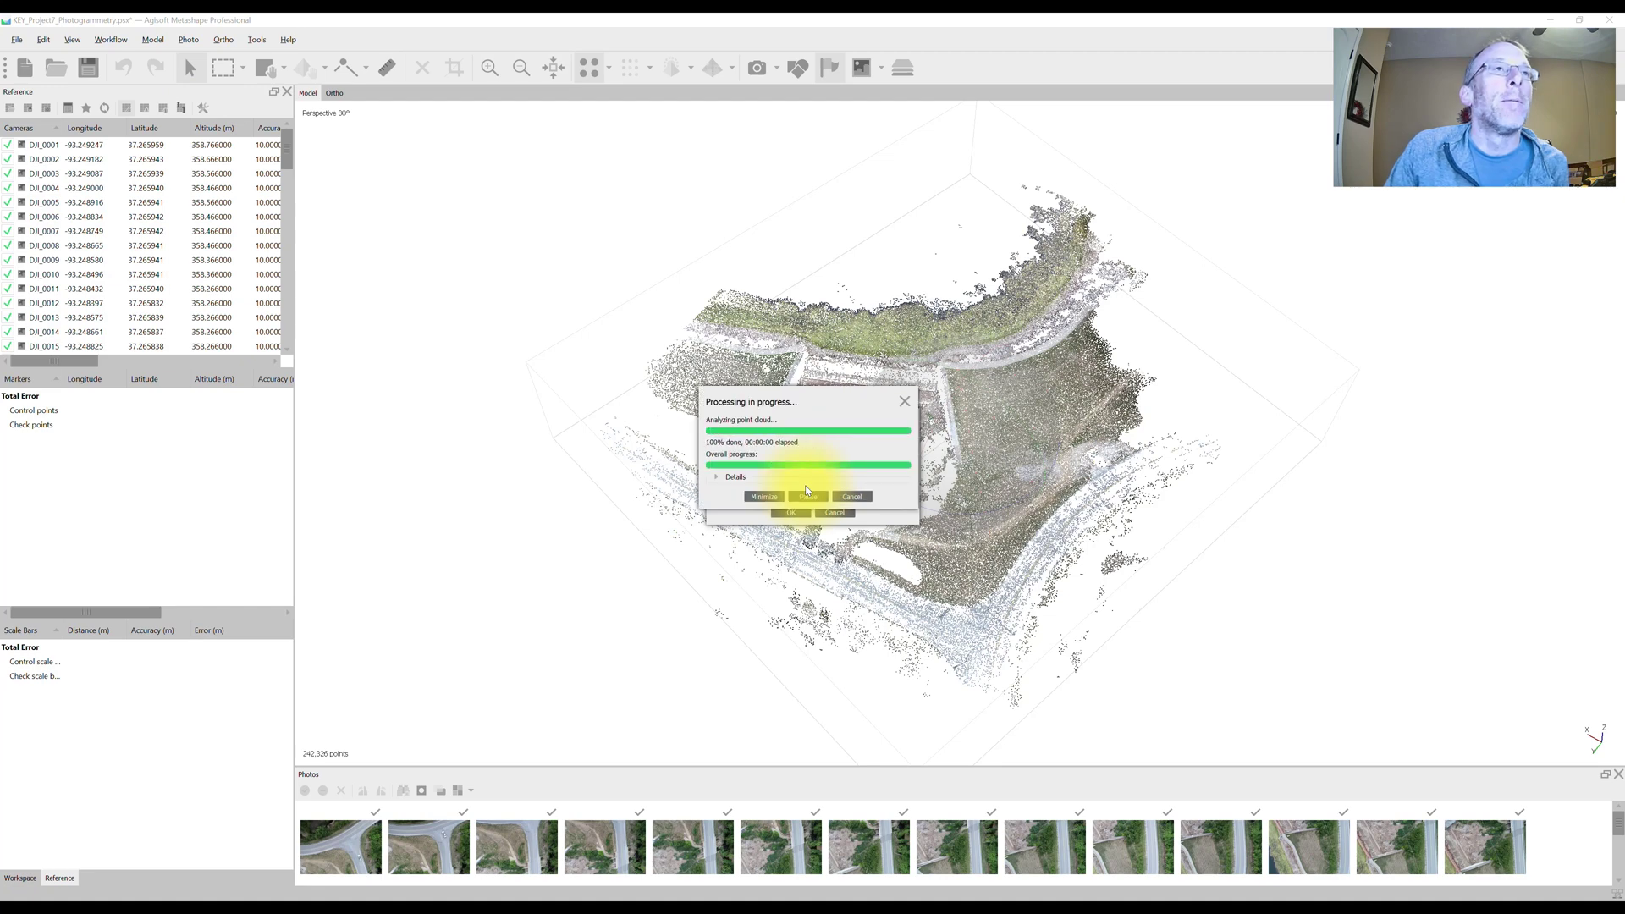
left_click(785, 460)
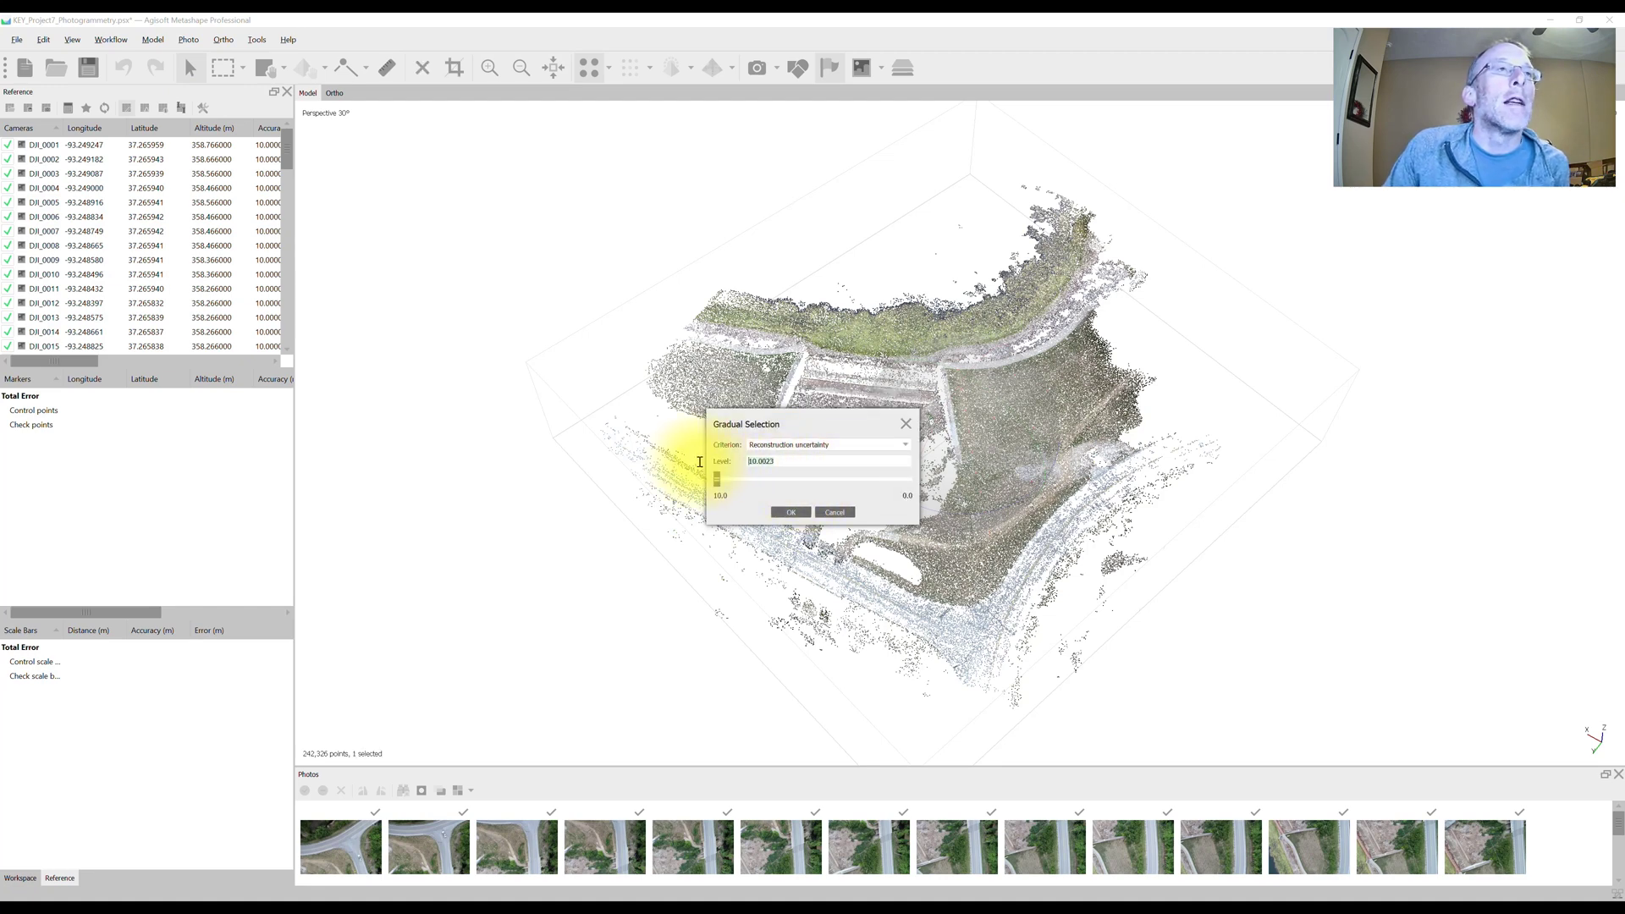
key("BackSpace")
key("BackSpace")
key("BackSpace")
key("BackSpace")
key("BackSpace")
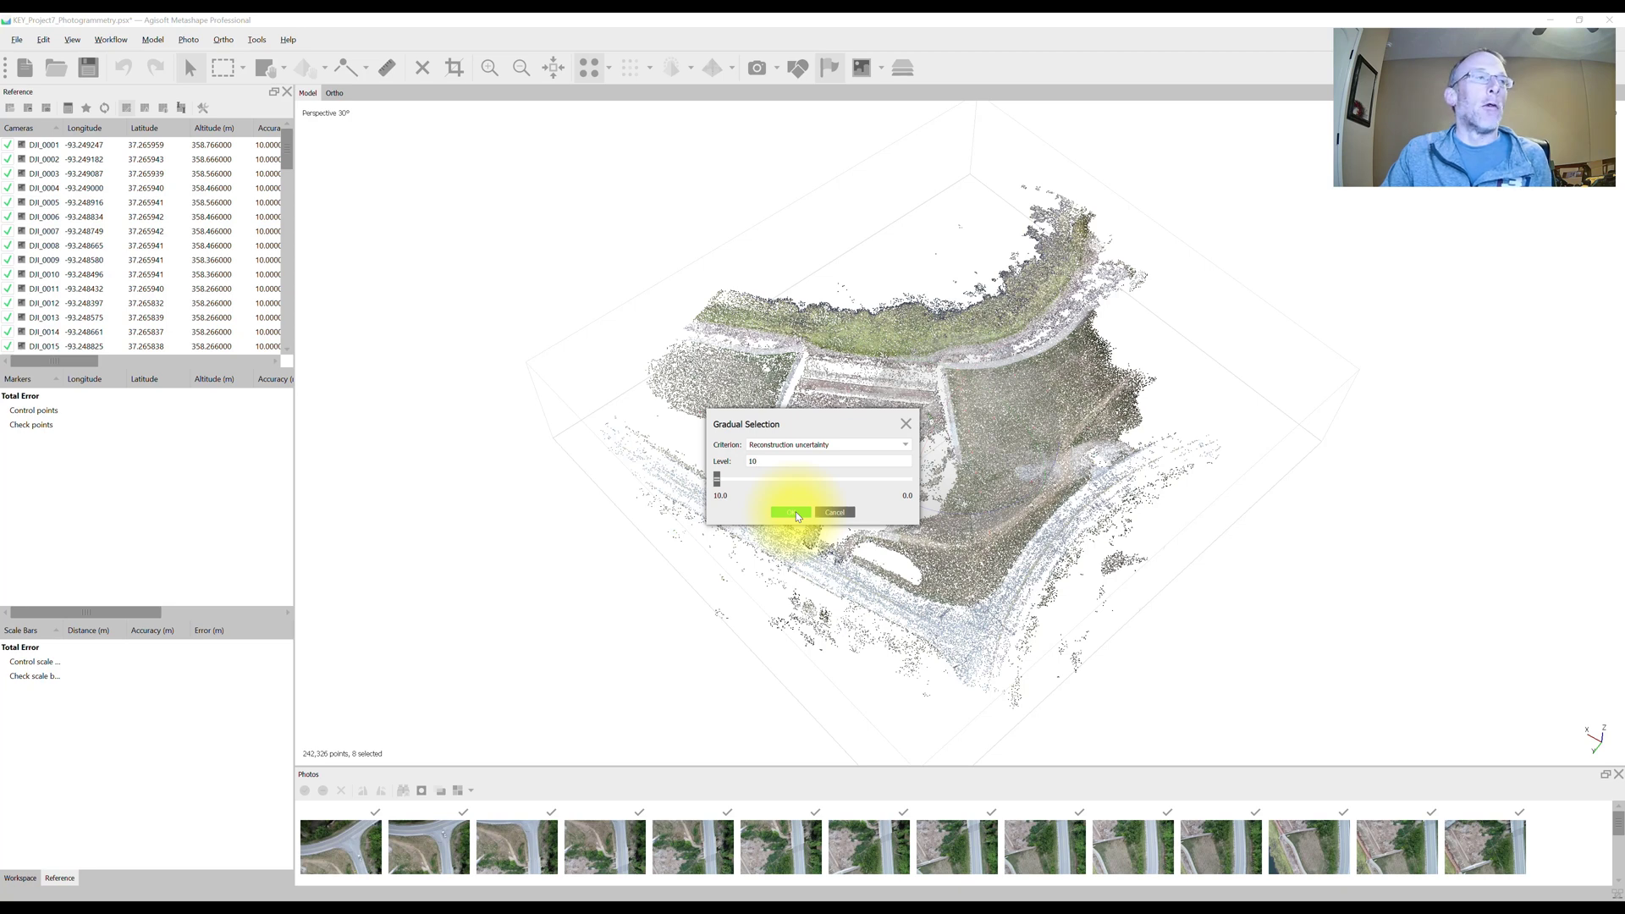
left_click(792, 512)
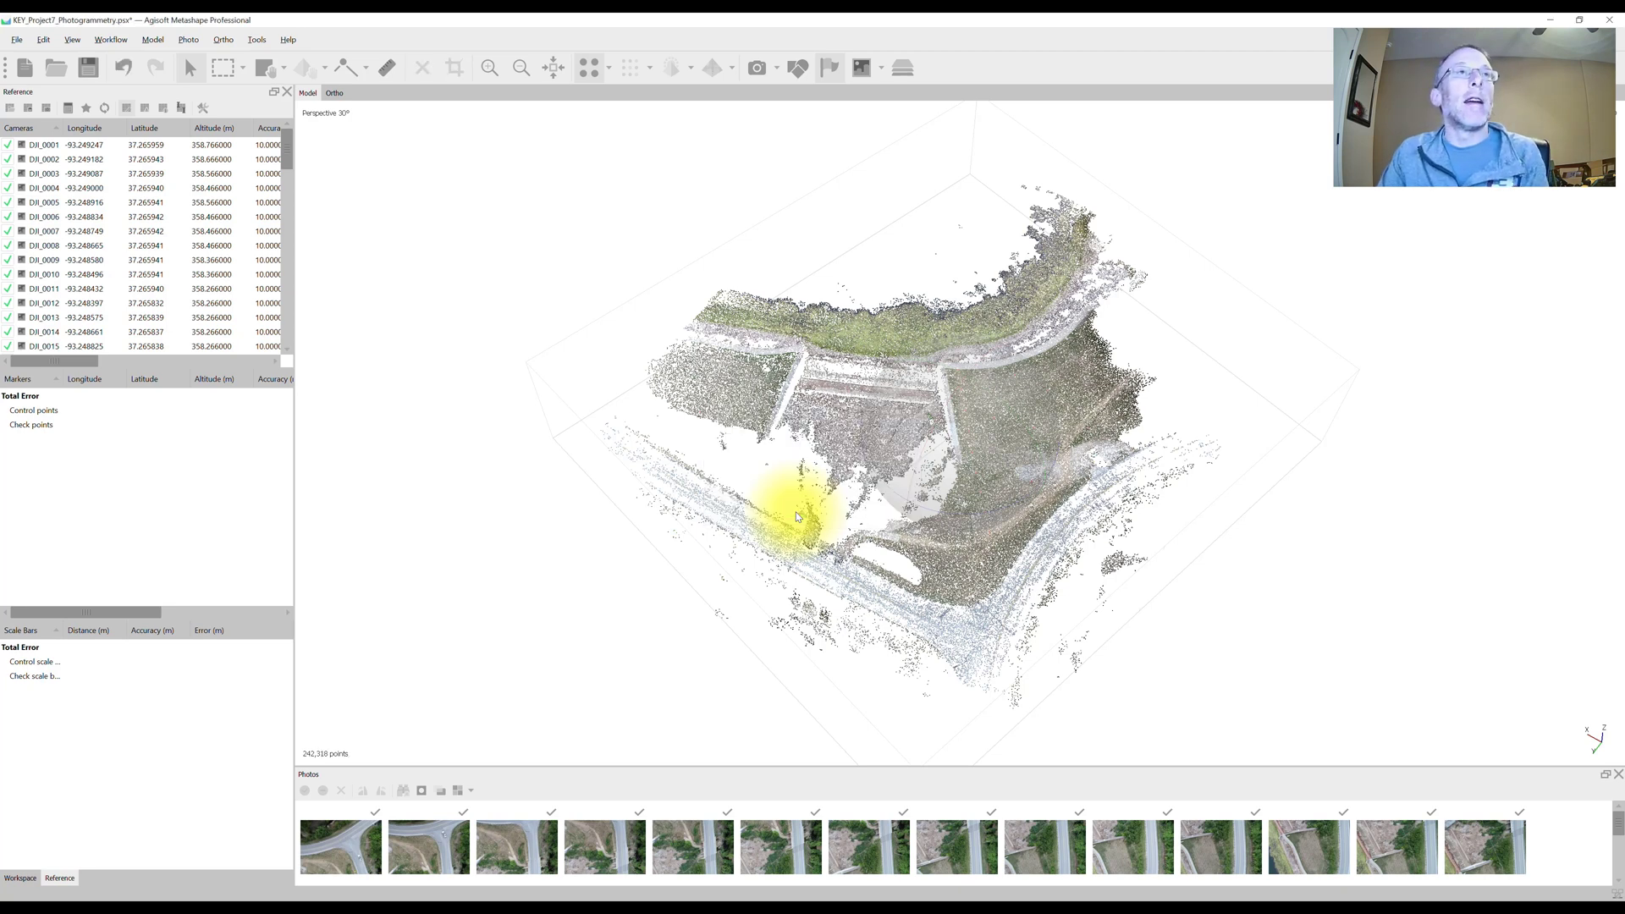
- Optimize the camera alignment again after the second tie point cleanup, accepting the offered fit parameters
left_click(86, 108)
left_click(794, 467)
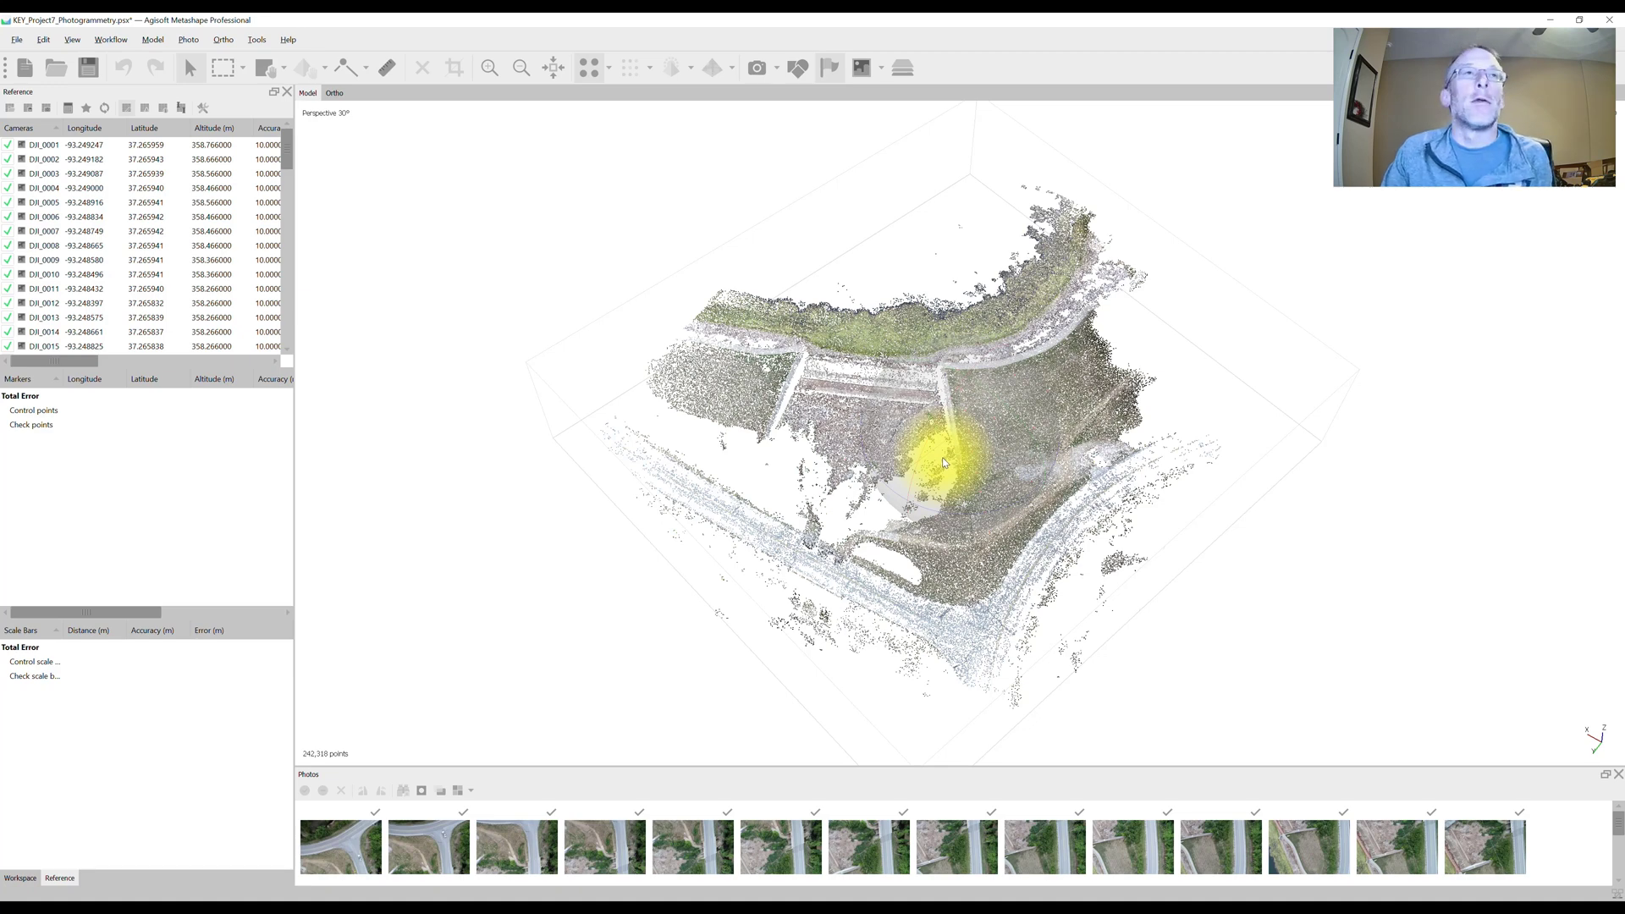
mouse_move(957, 471)
left_mouse_down()
mouse_move(968, 438)
mouse_move(957, 464)
left_mouse_up()
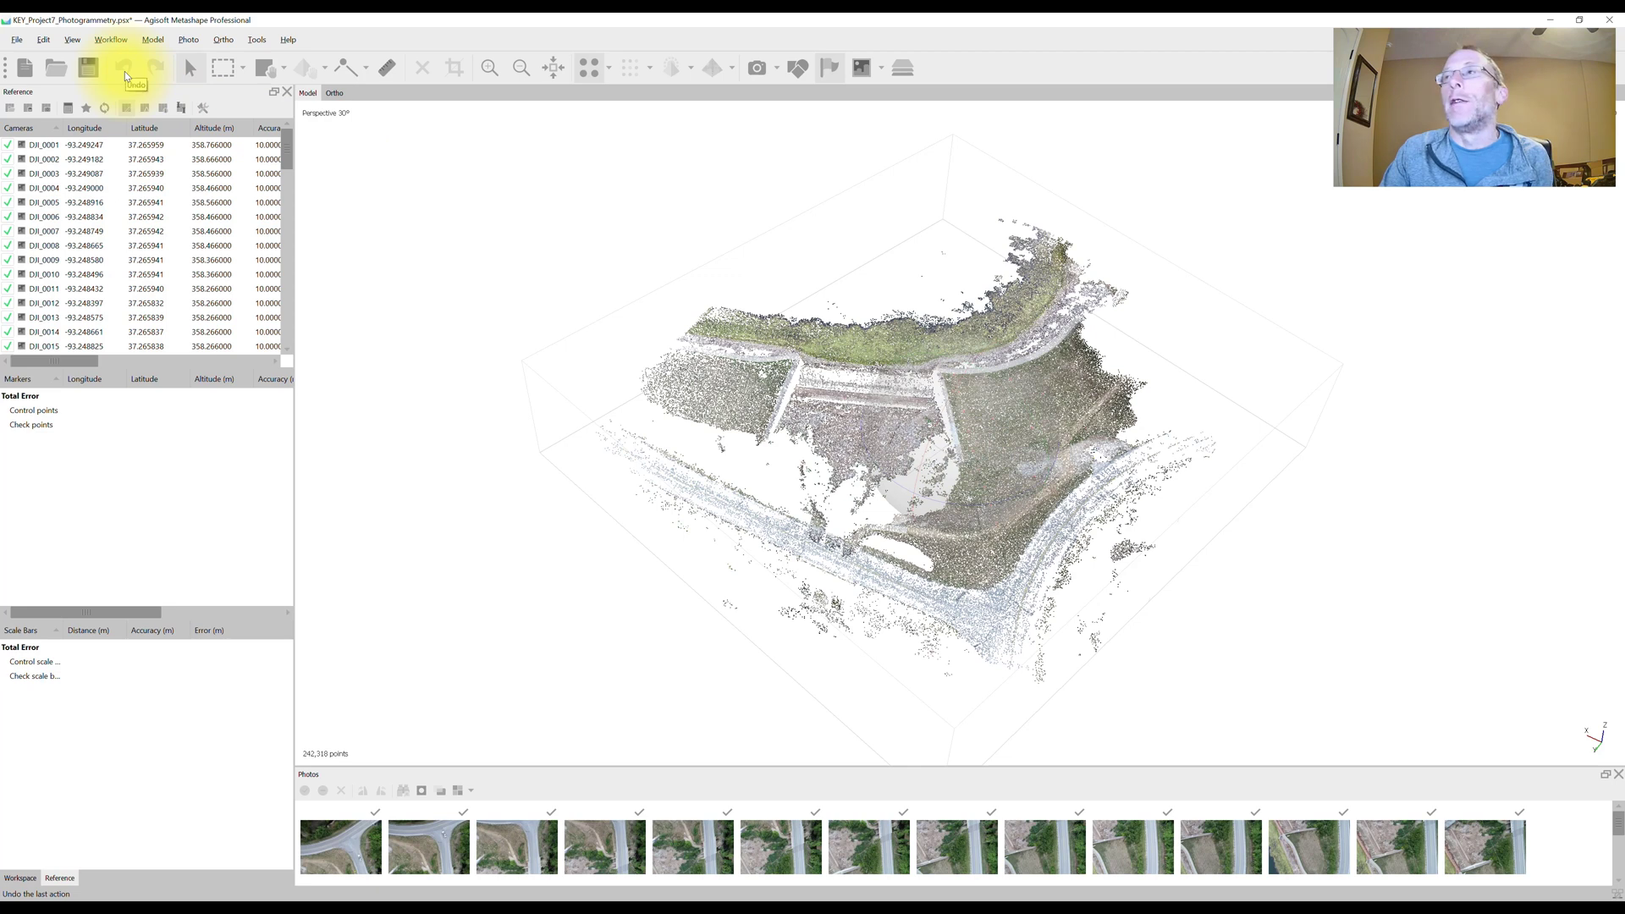
- Delete the tie points found by gradual selection on Projection accuracy at level 2.5, and optimize the camera alignment with the offered fit parameters
left_click(152, 40)
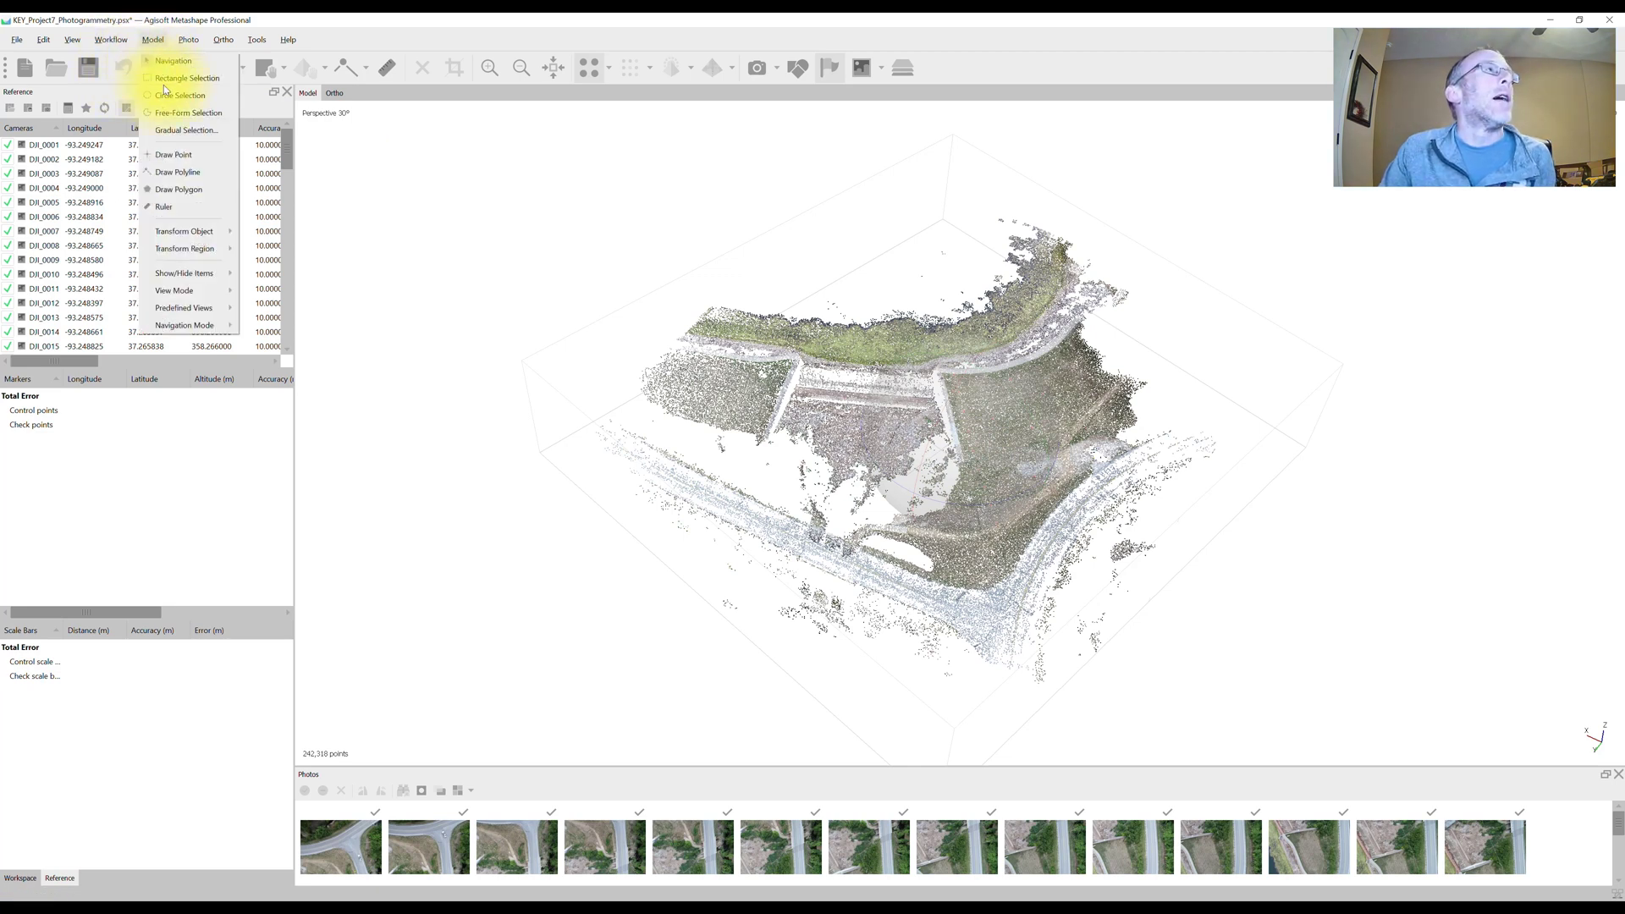
left_click(179, 134)
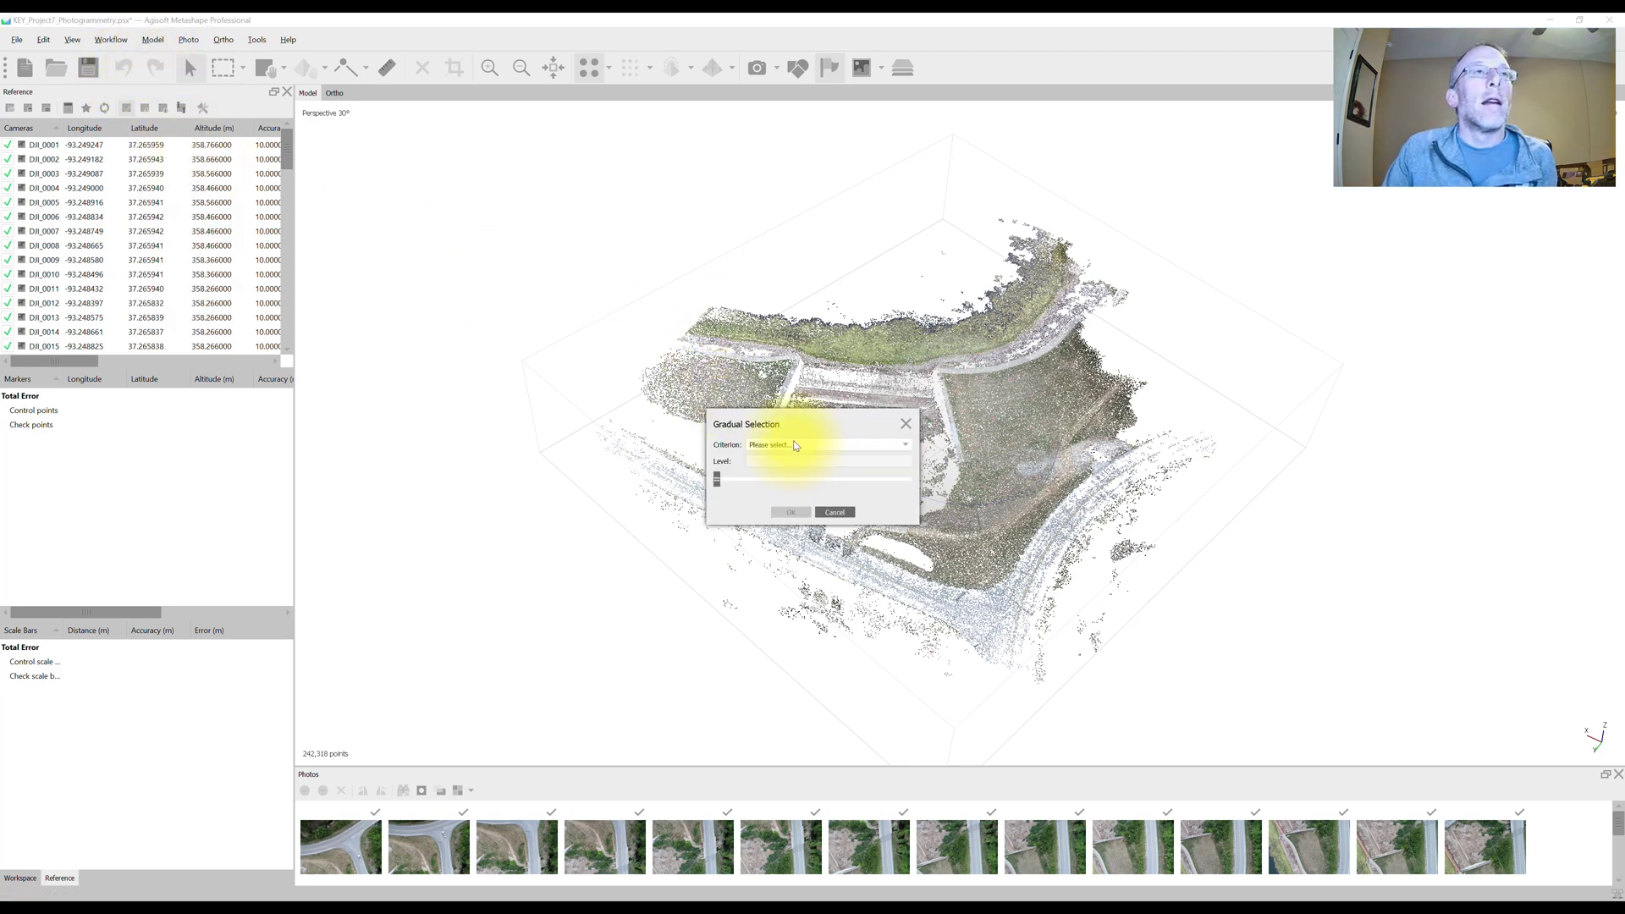
left_click(794, 443)
left_click(800, 501)
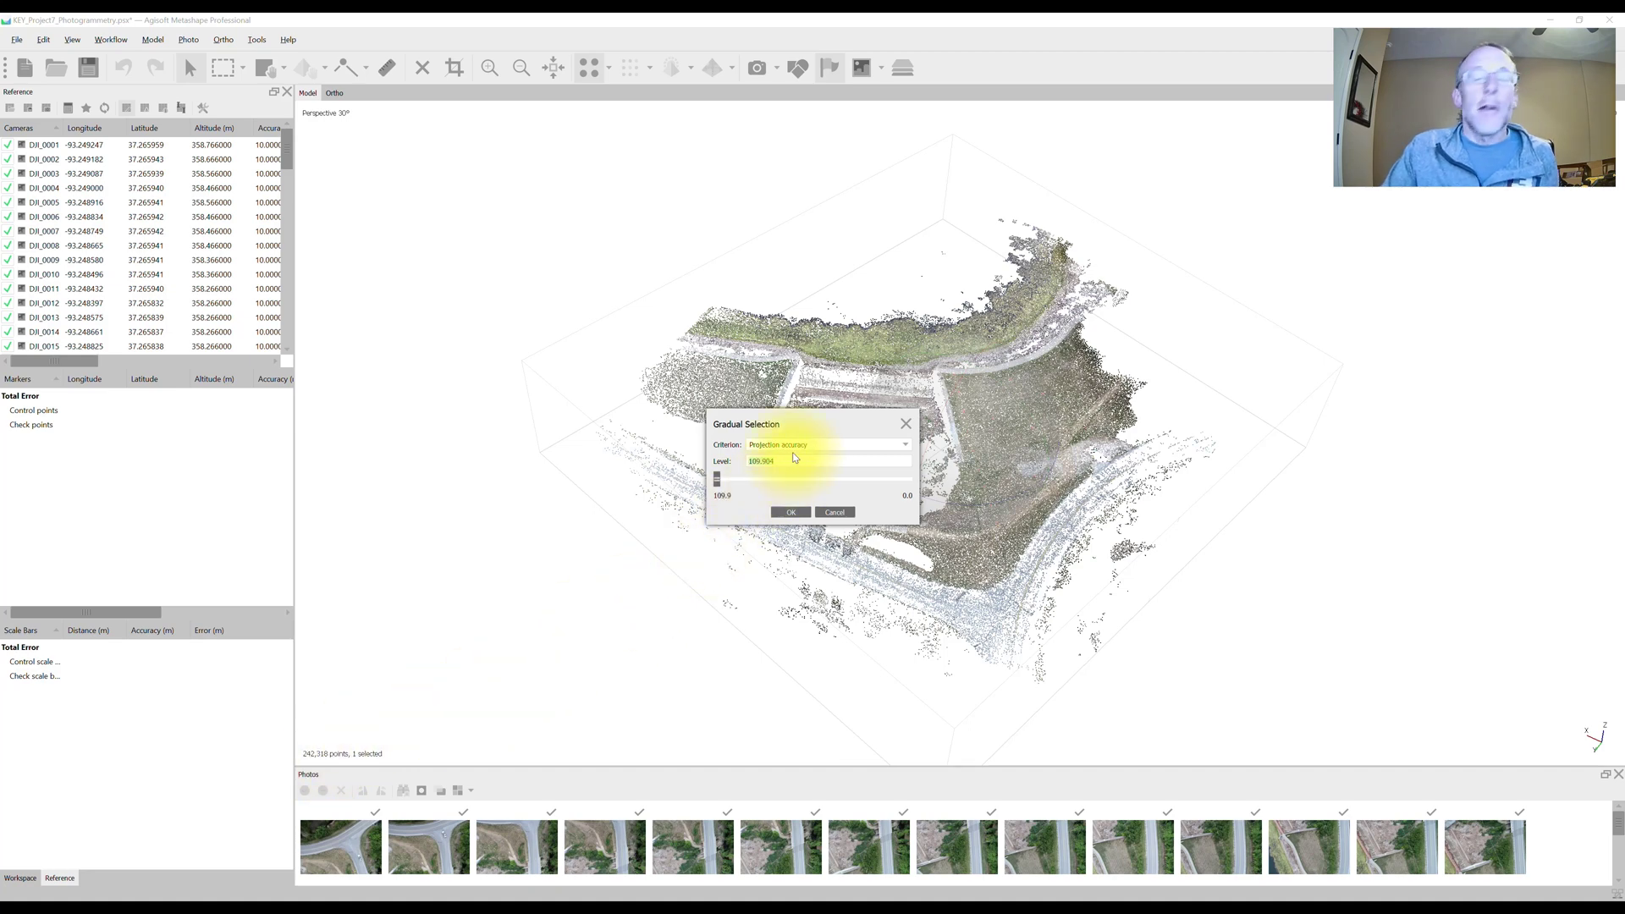
type("3")
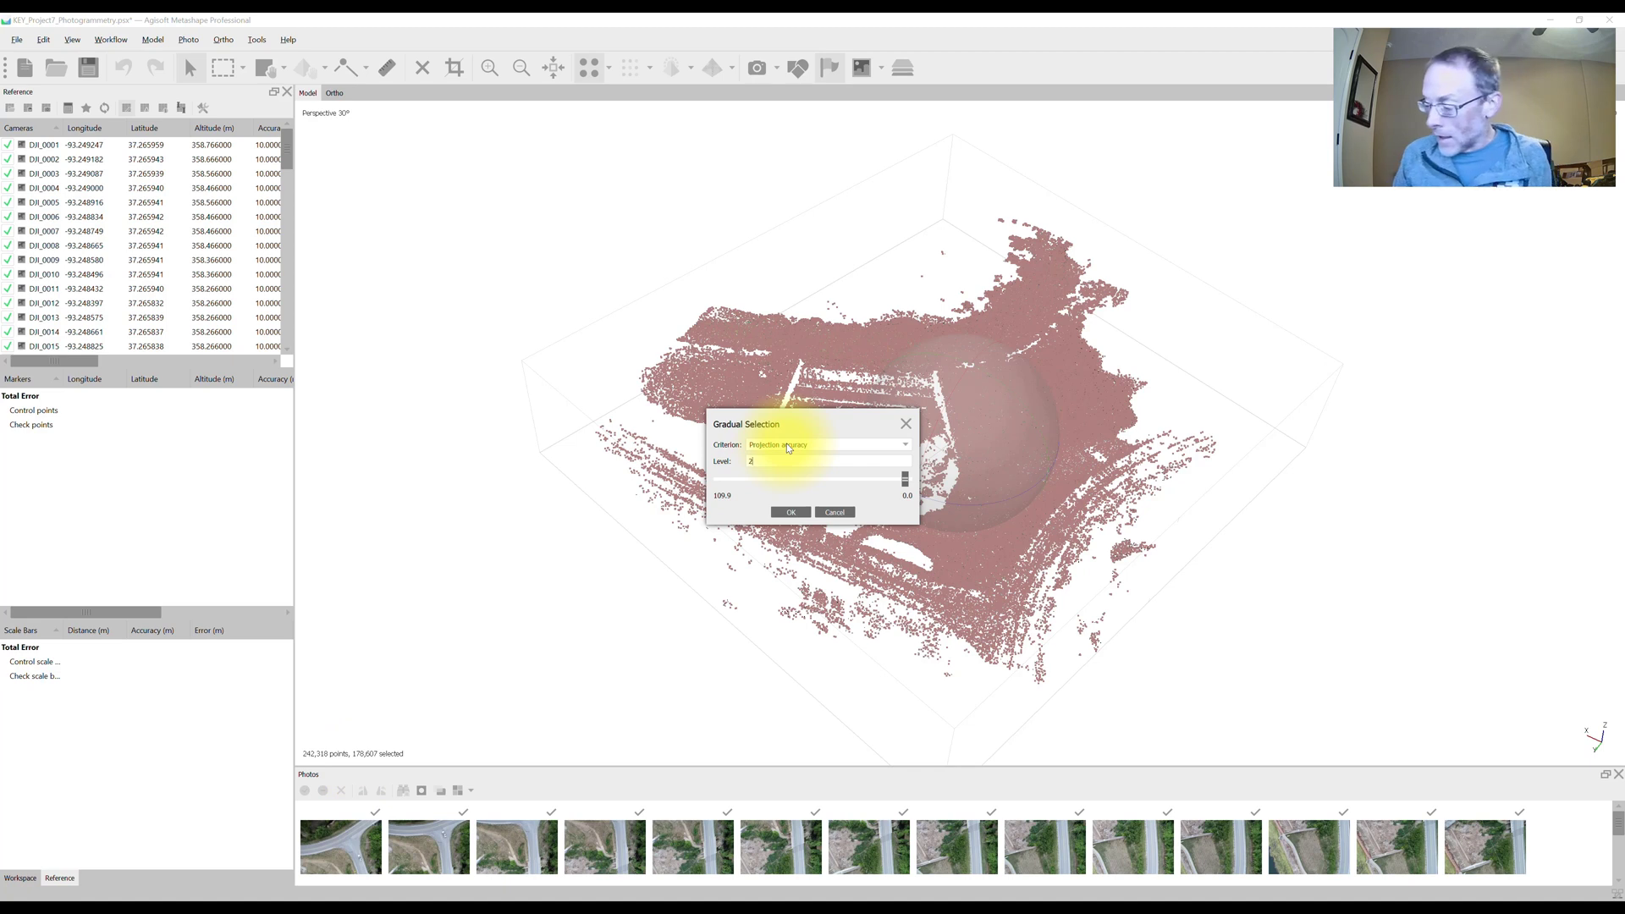
type("5")
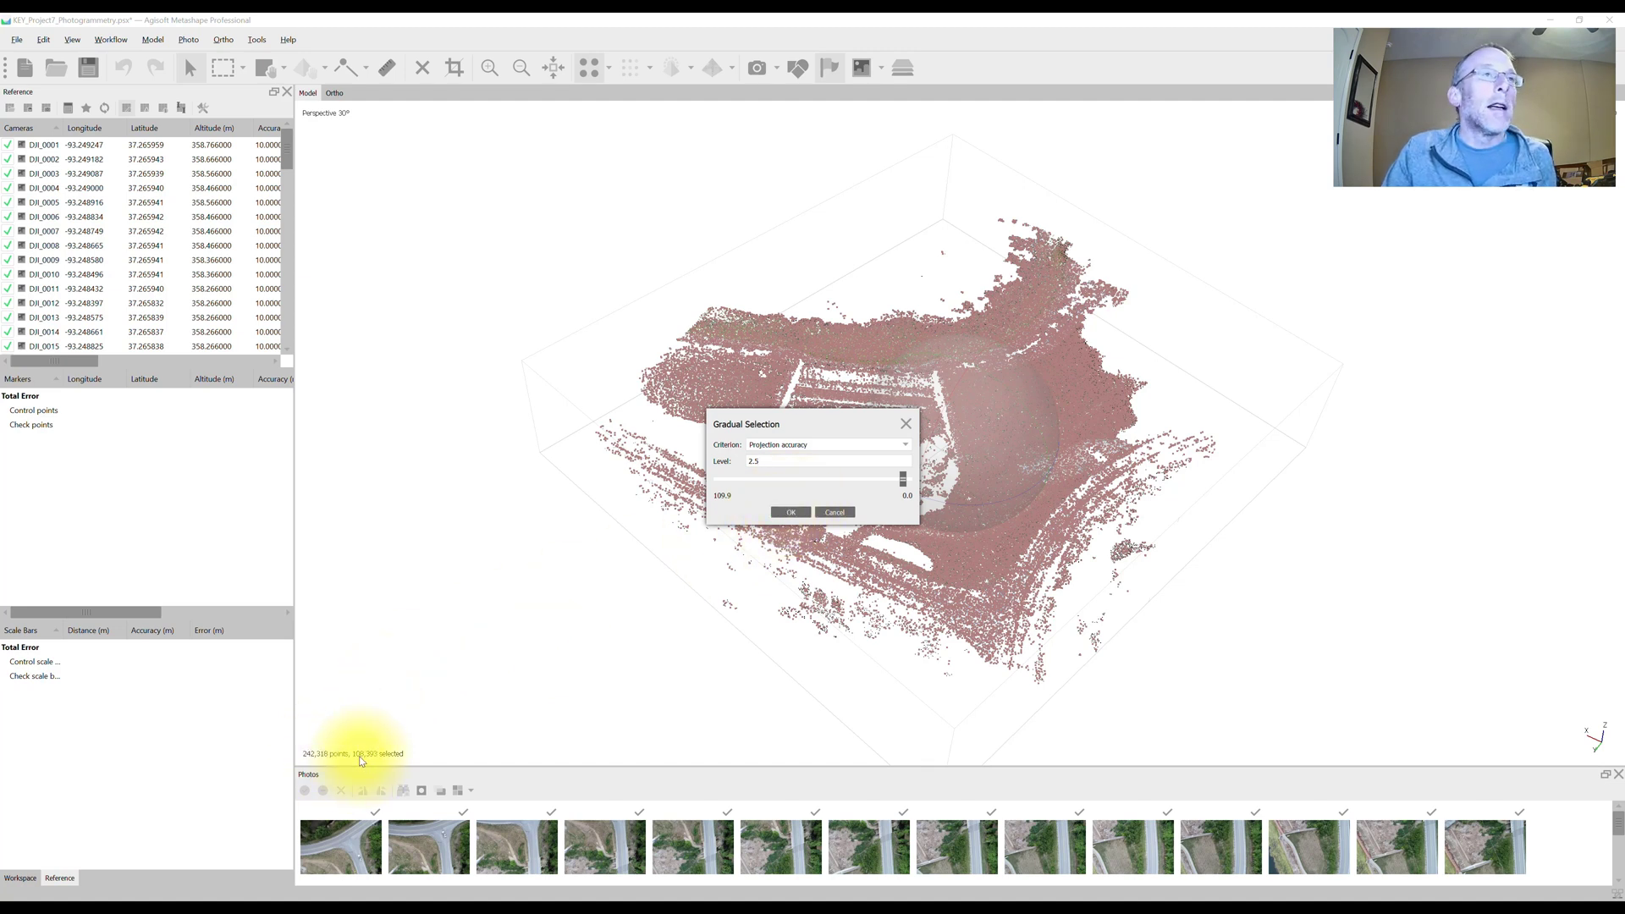
left_click(792, 512)
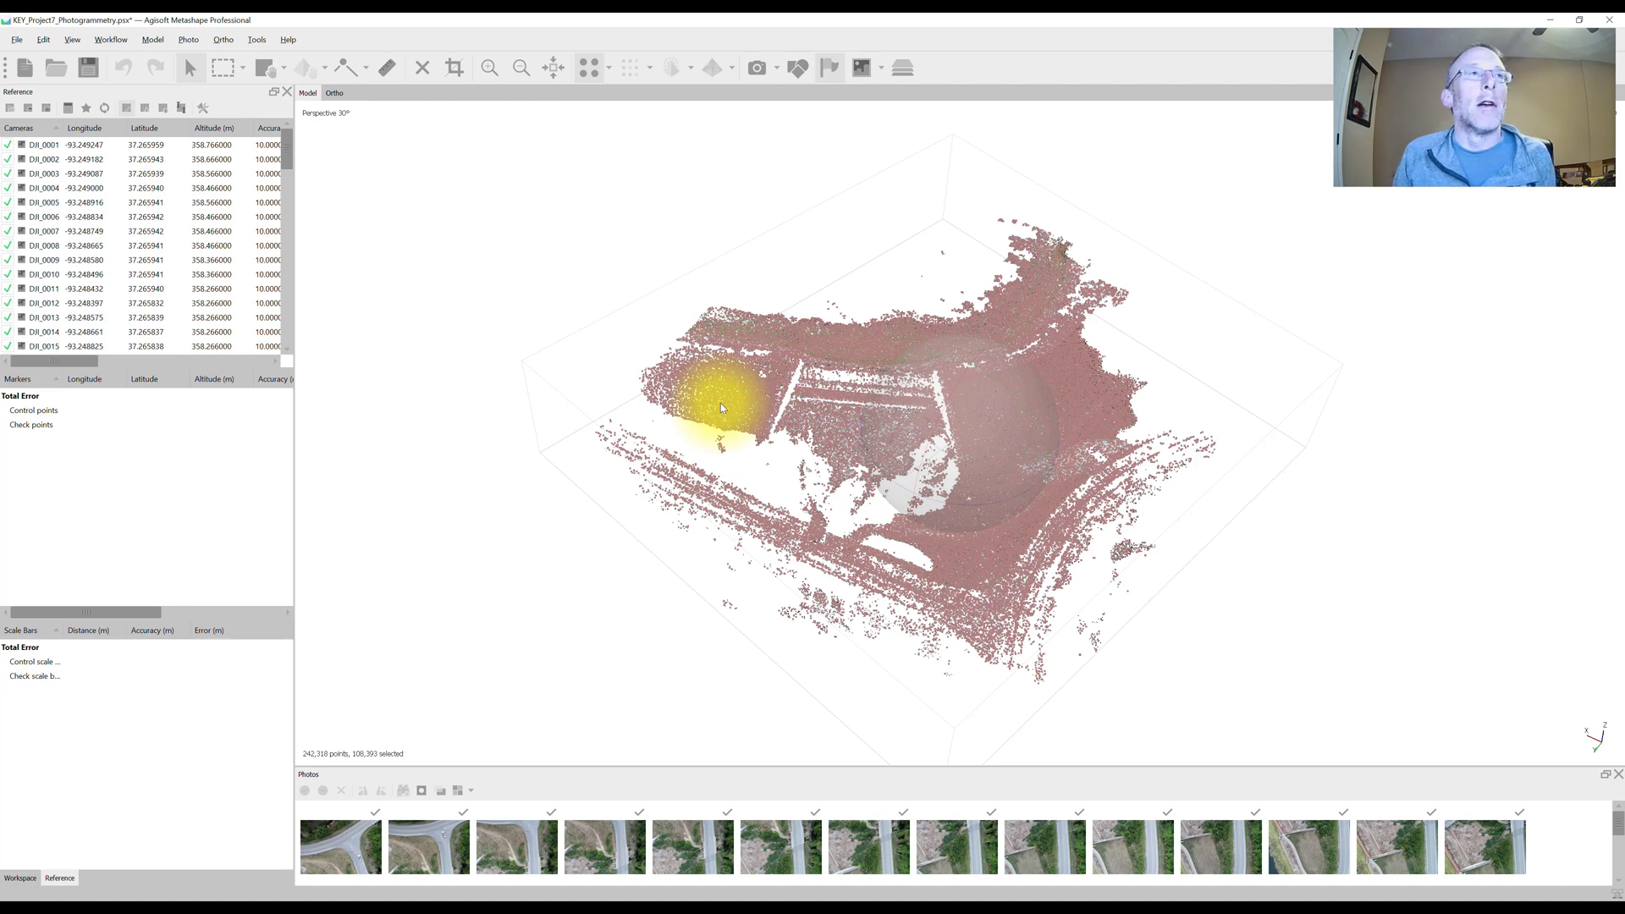
key("Delete")
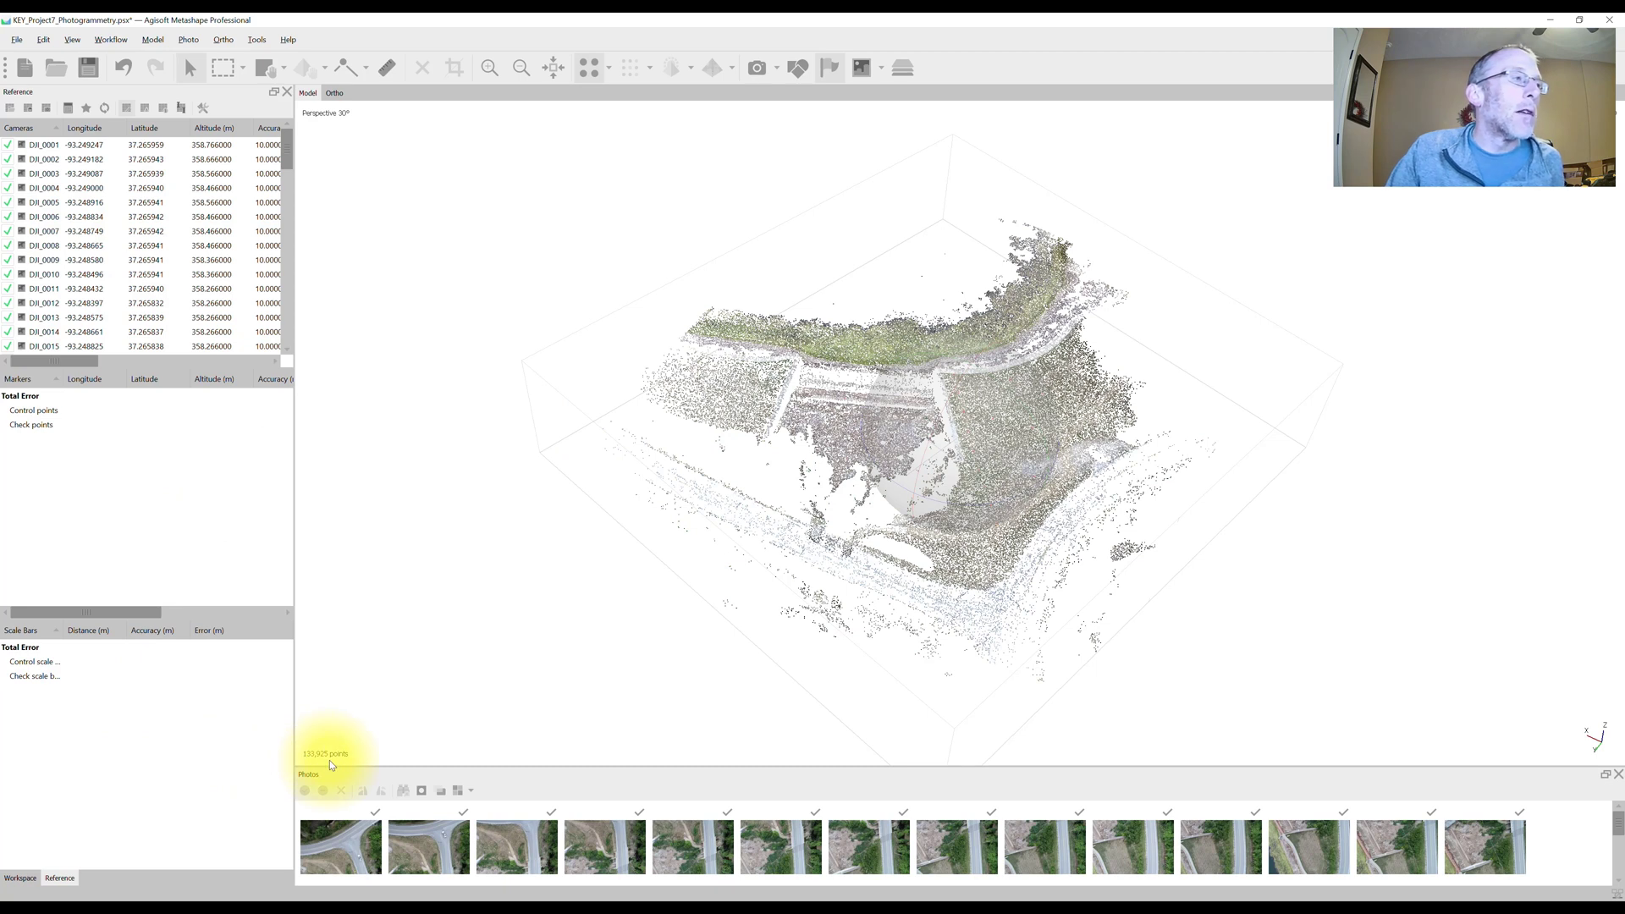
left_click(85, 106)
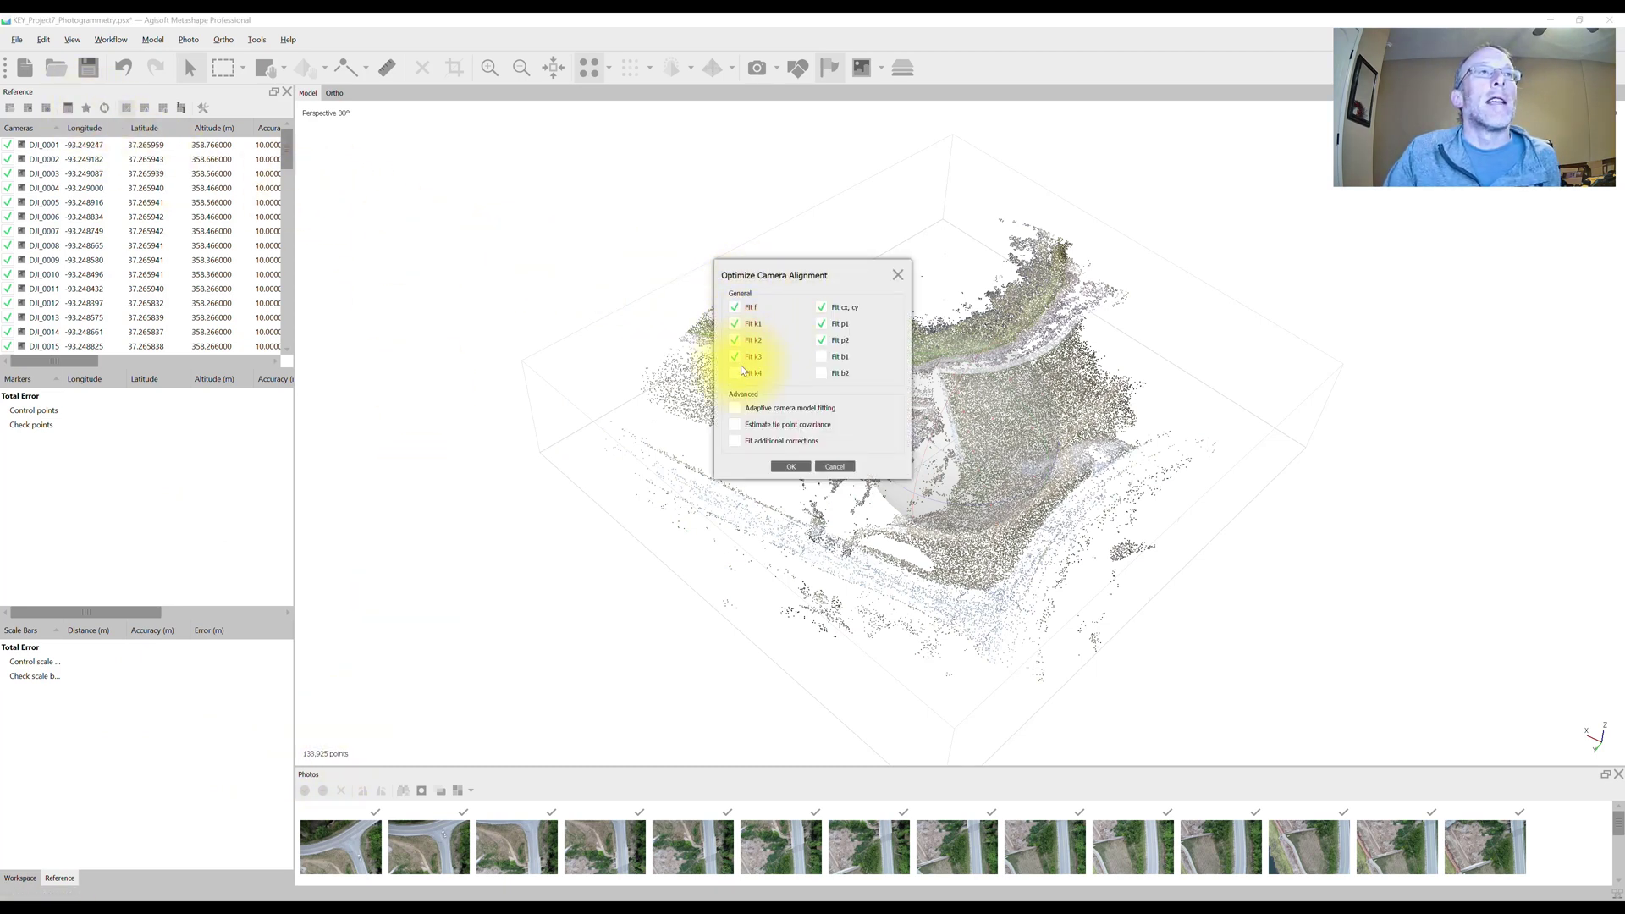
left_click(790, 467)
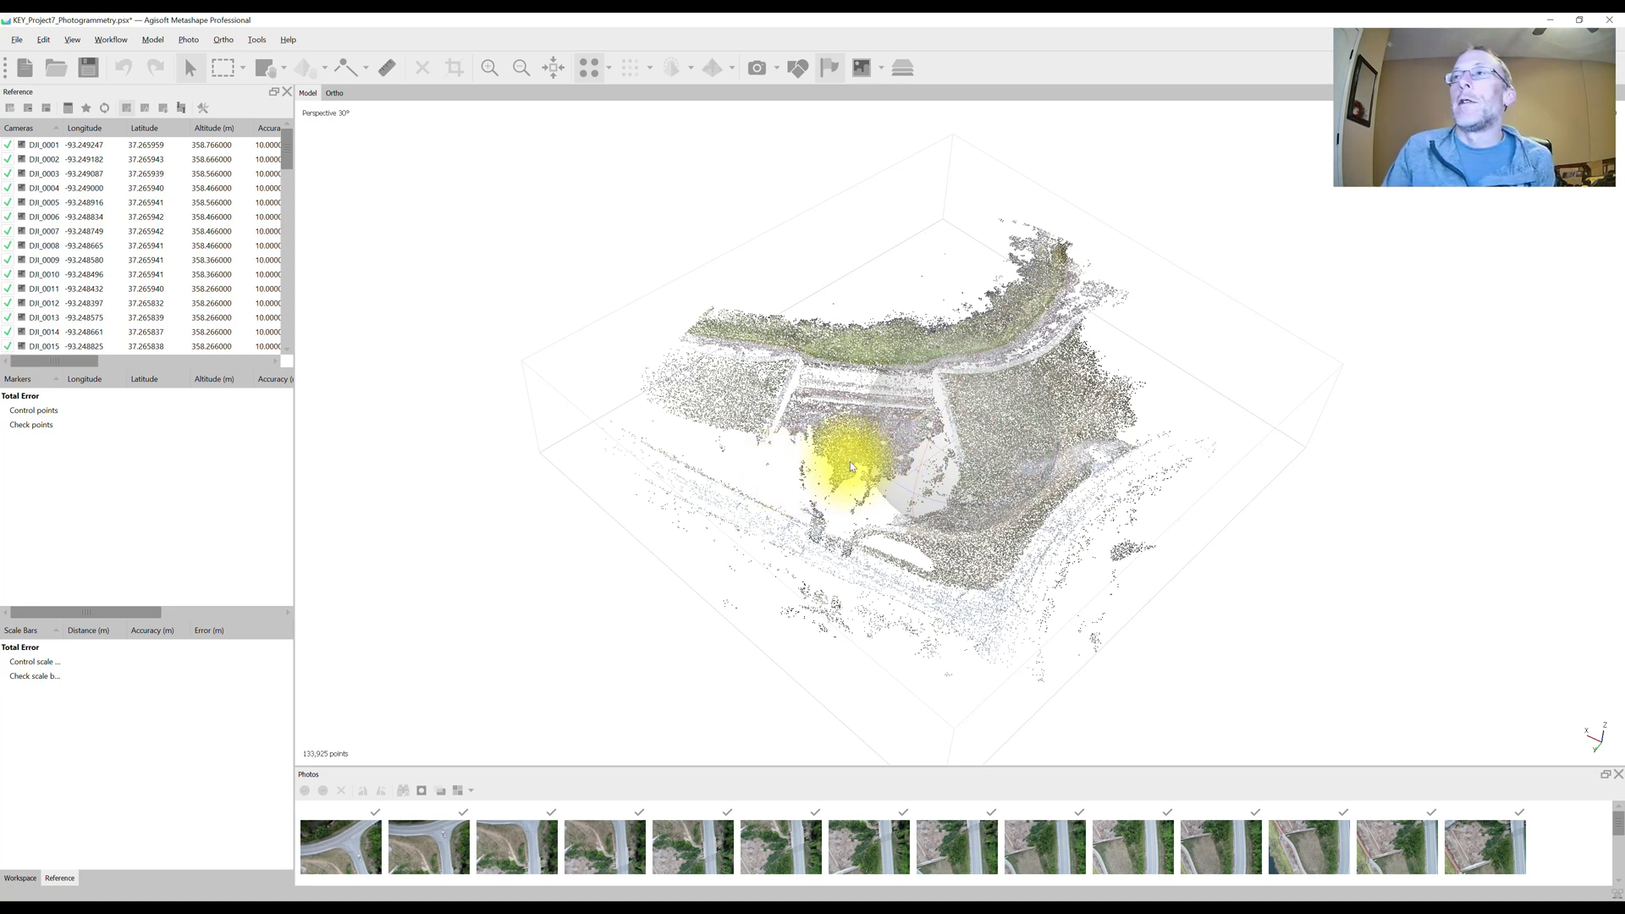
- Run gradual selection by Projection accuracy at level 2, delete the selected tie points and reoptimize the camera alignment with the same fit parameters
left_click(125, 37)
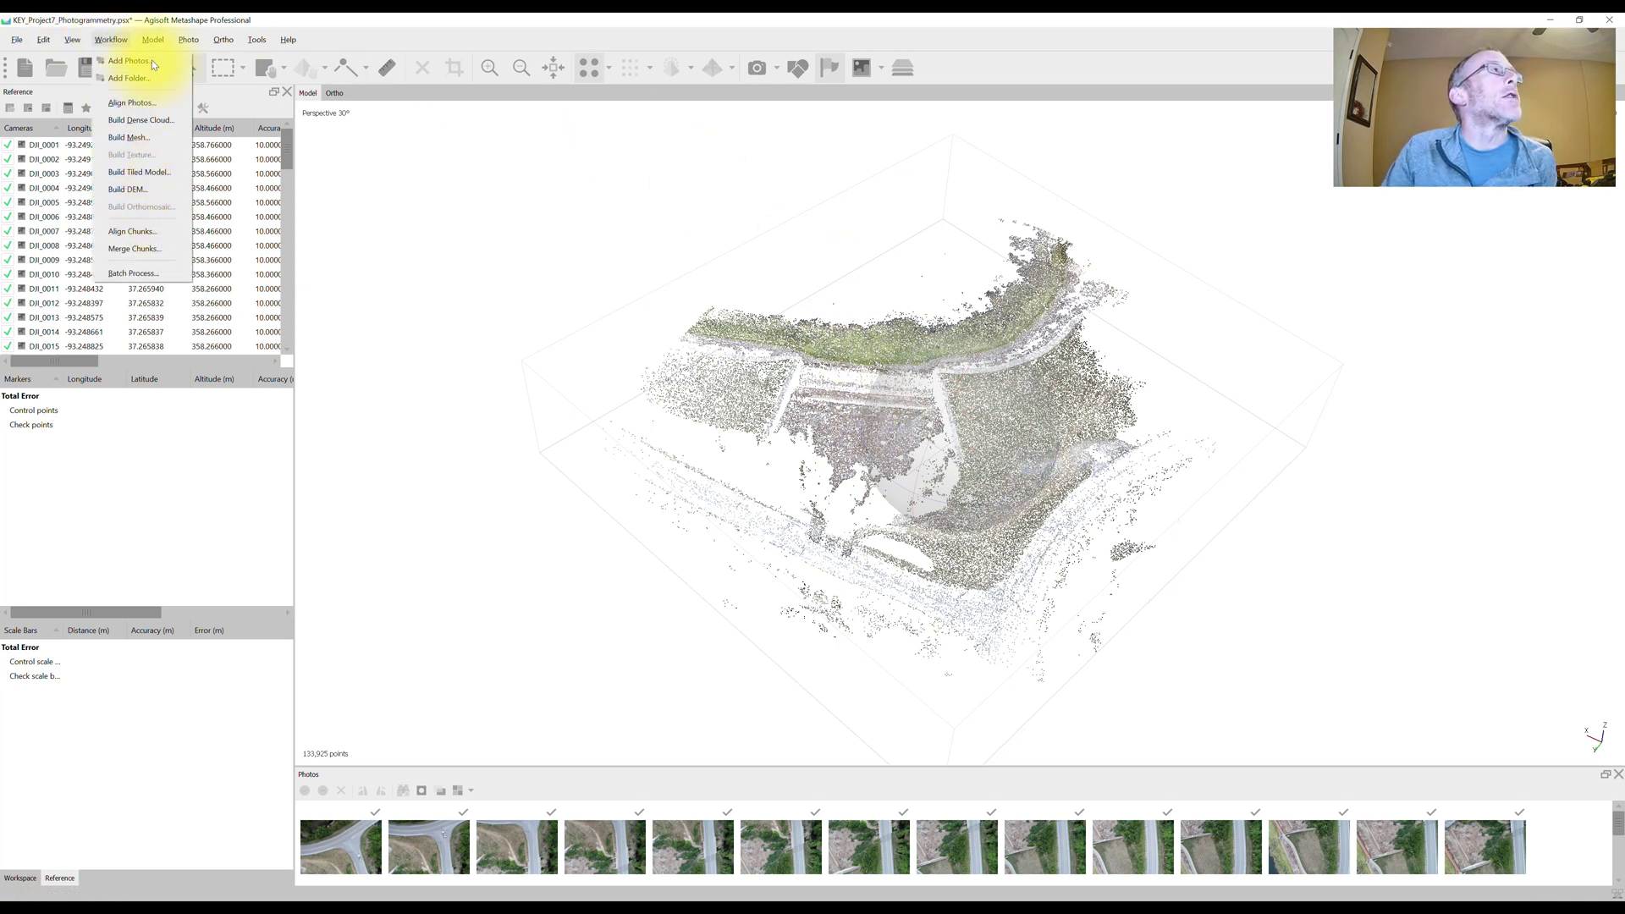
mouse_move(156, 53)
left_click(190, 128)
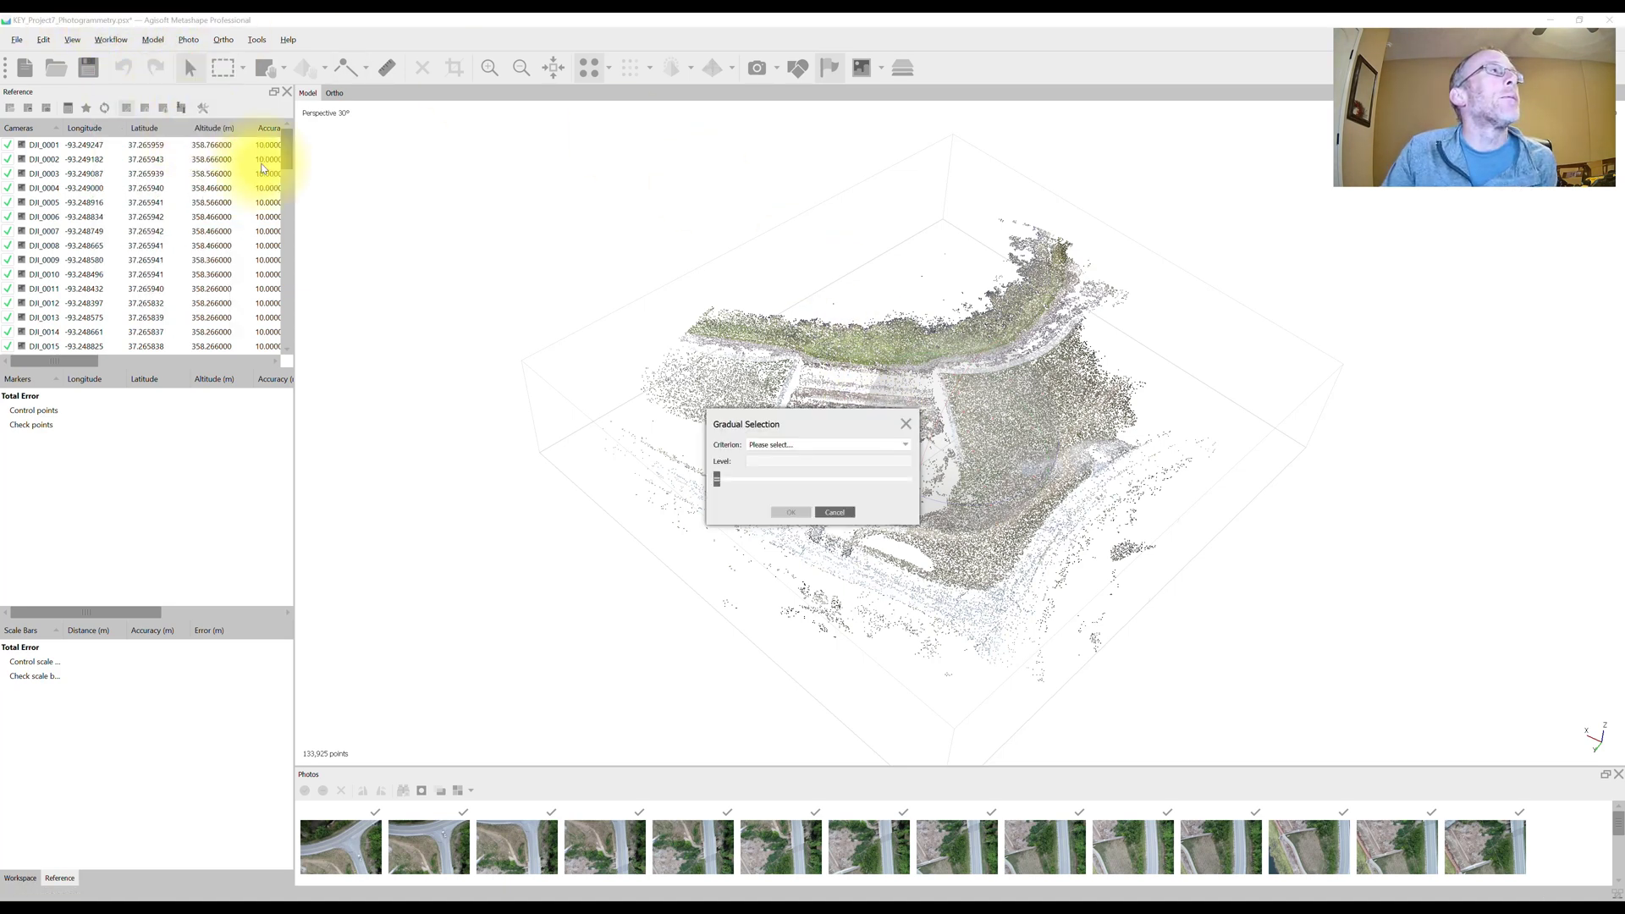
left_click(814, 443)
left_click(819, 500)
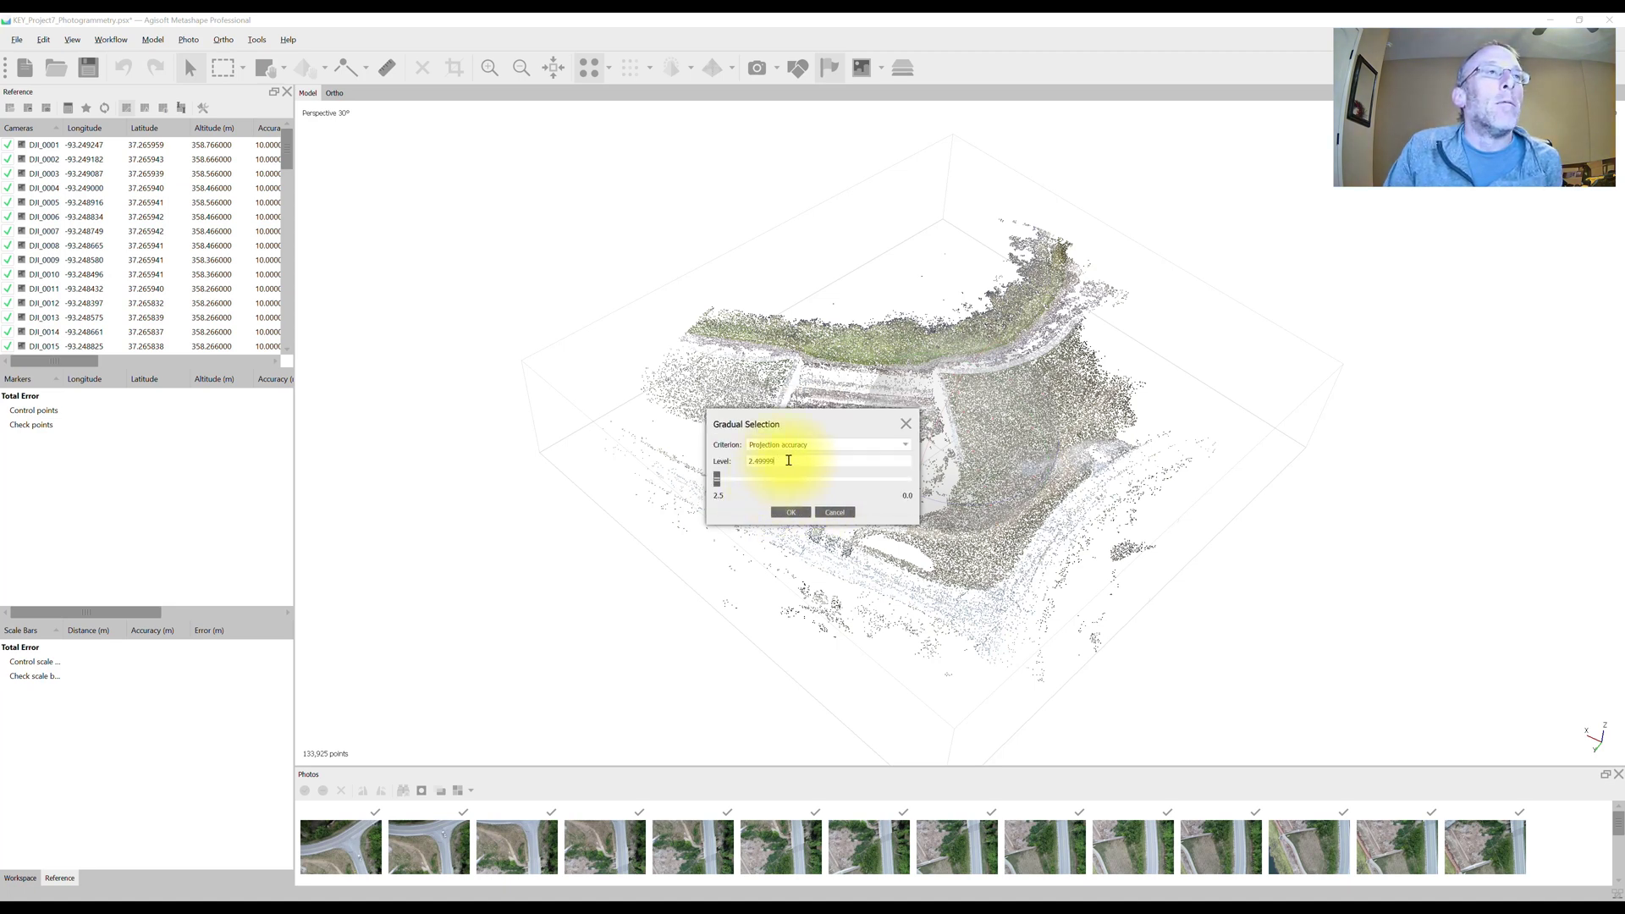
type("2")
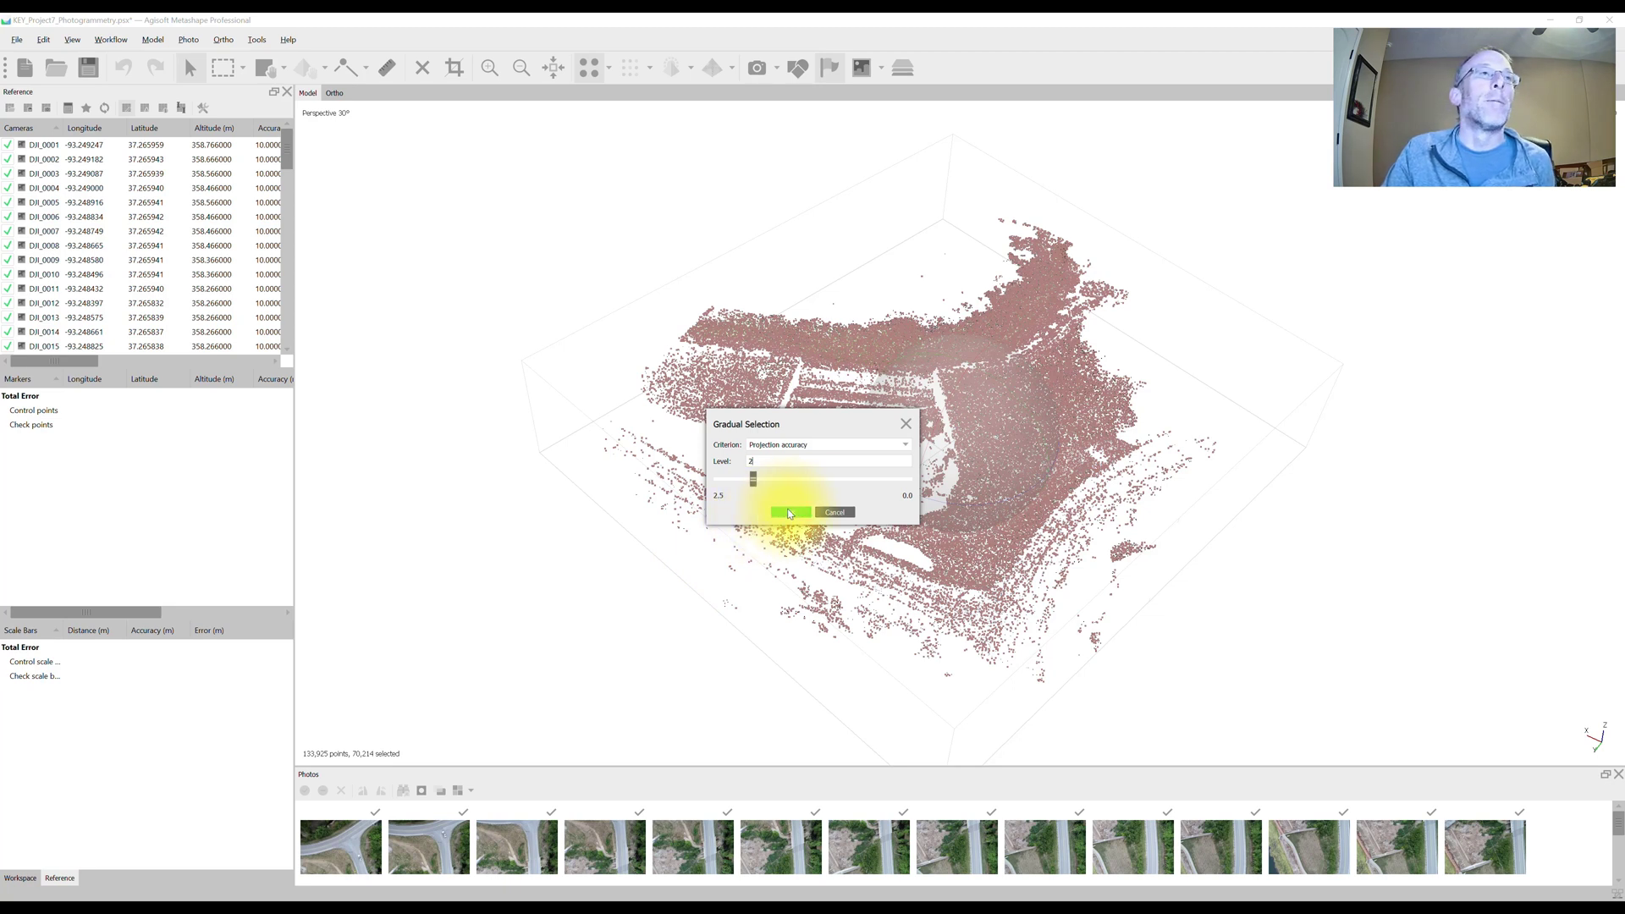
left_click(788, 513)
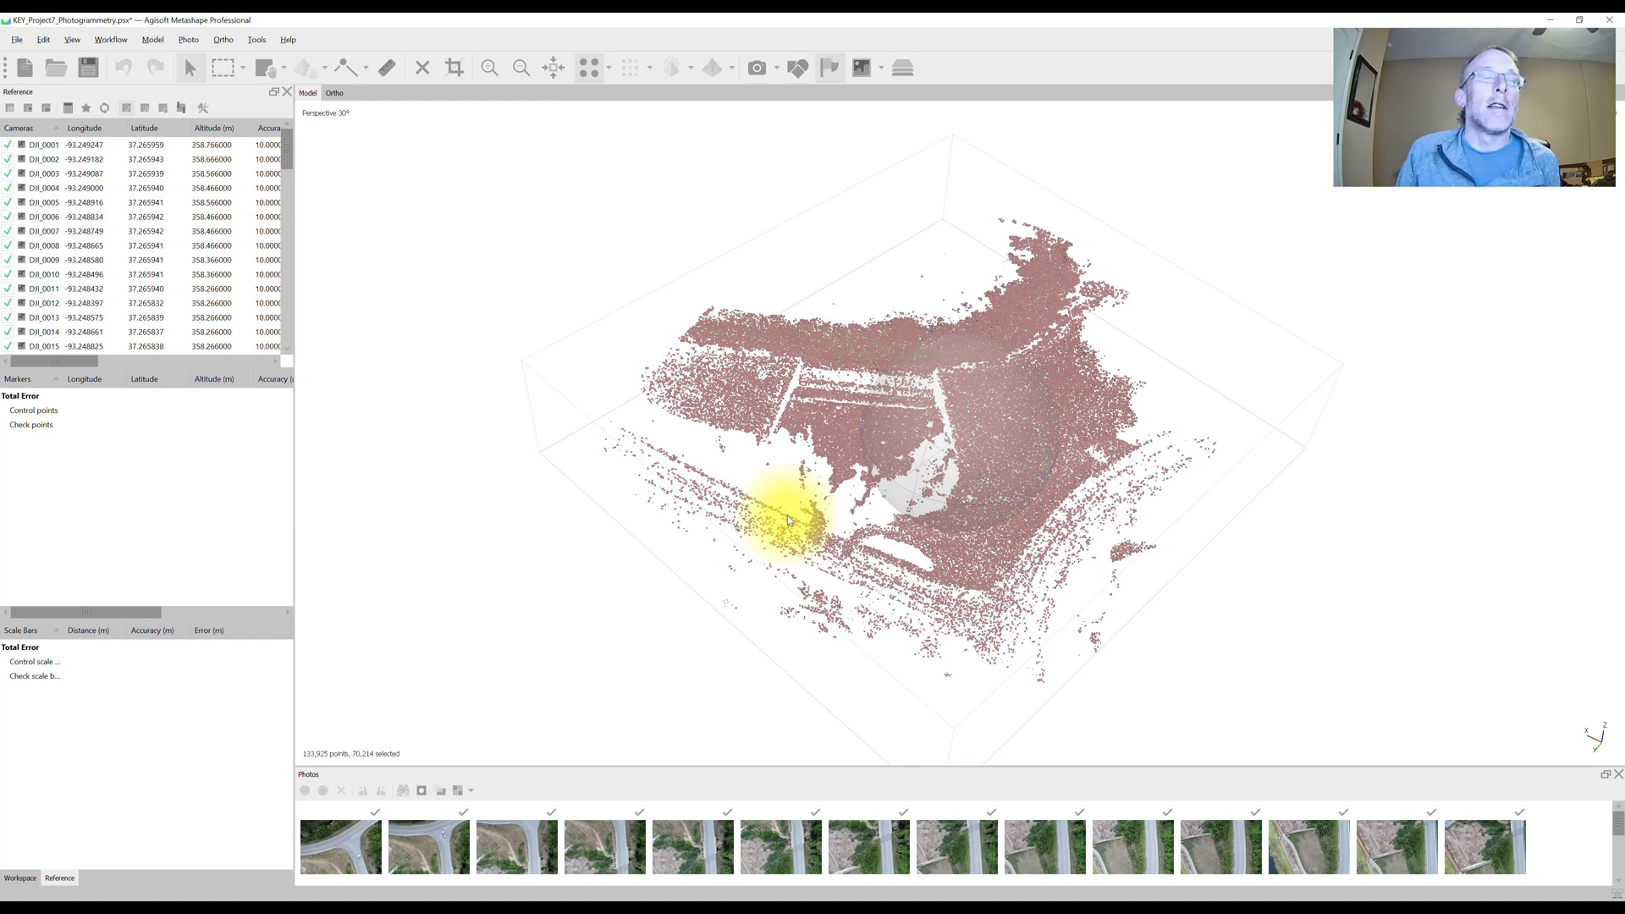
key("Delete")
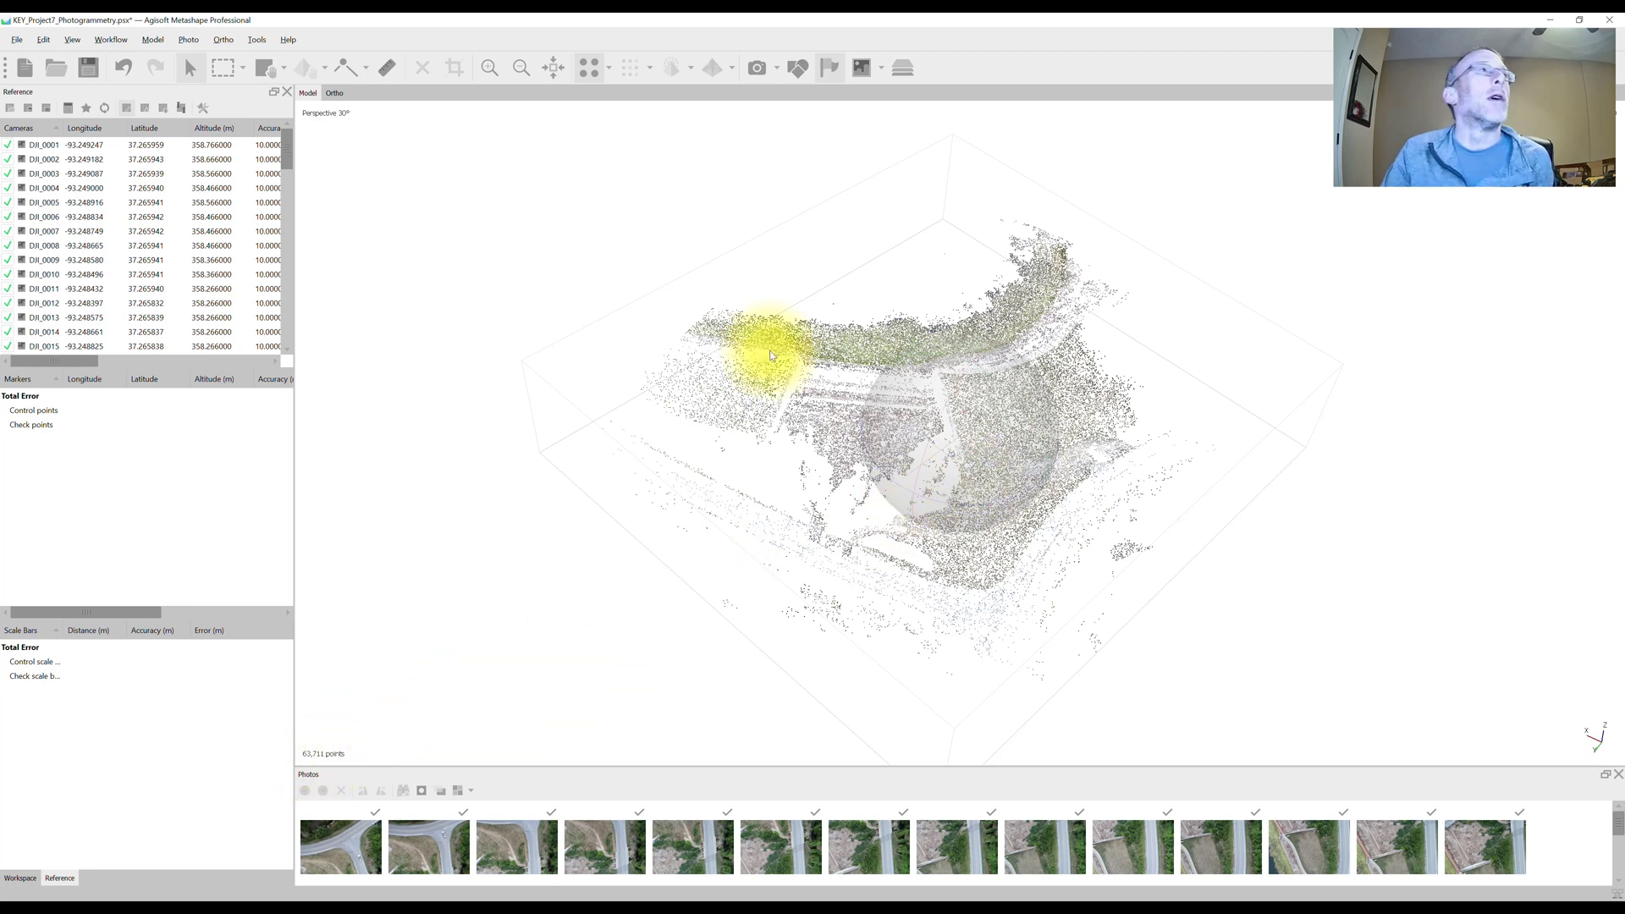
left_click(86, 108)
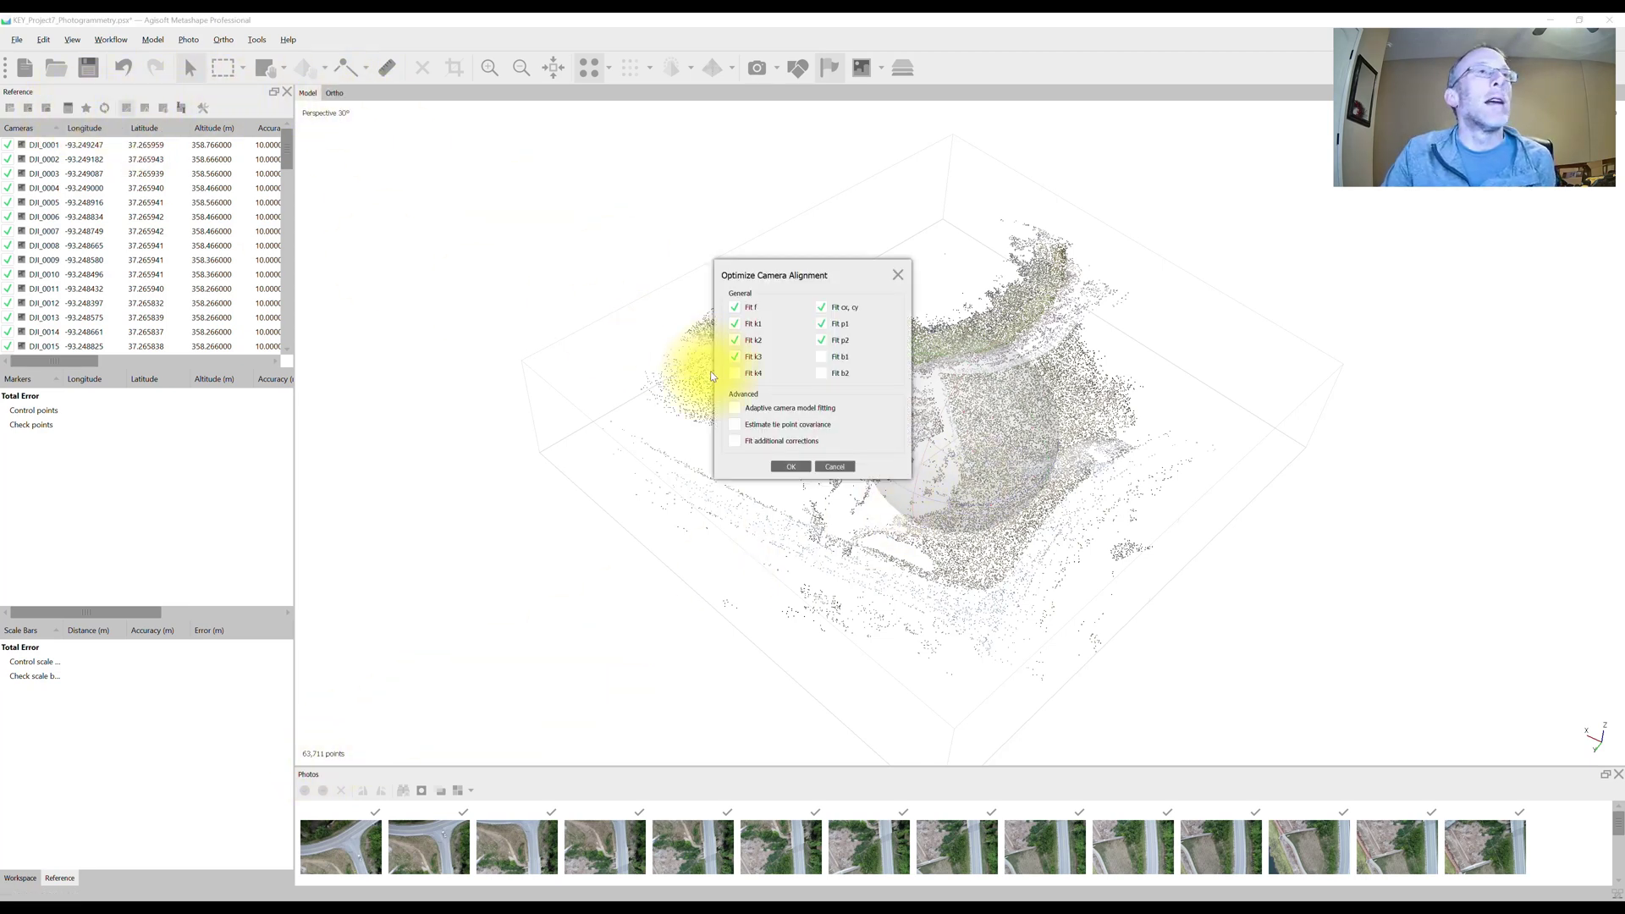
left_click(790, 467)
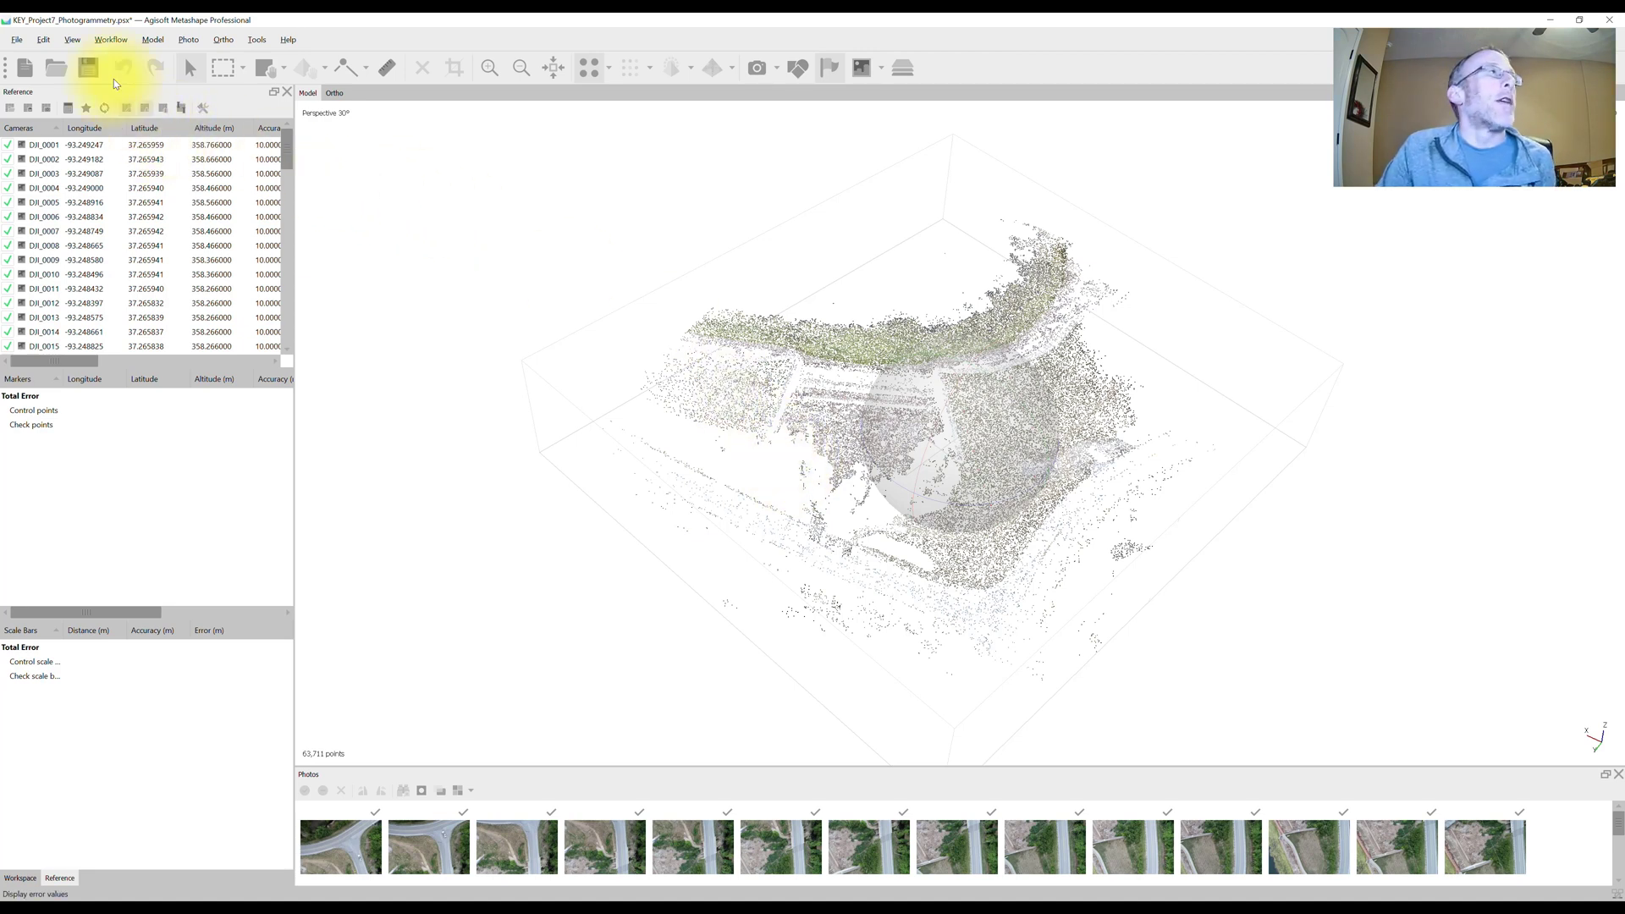
- Check the remaining Projection accuracy range of the tie points in gradual selection, and close it without selecting any
left_click(152, 40)
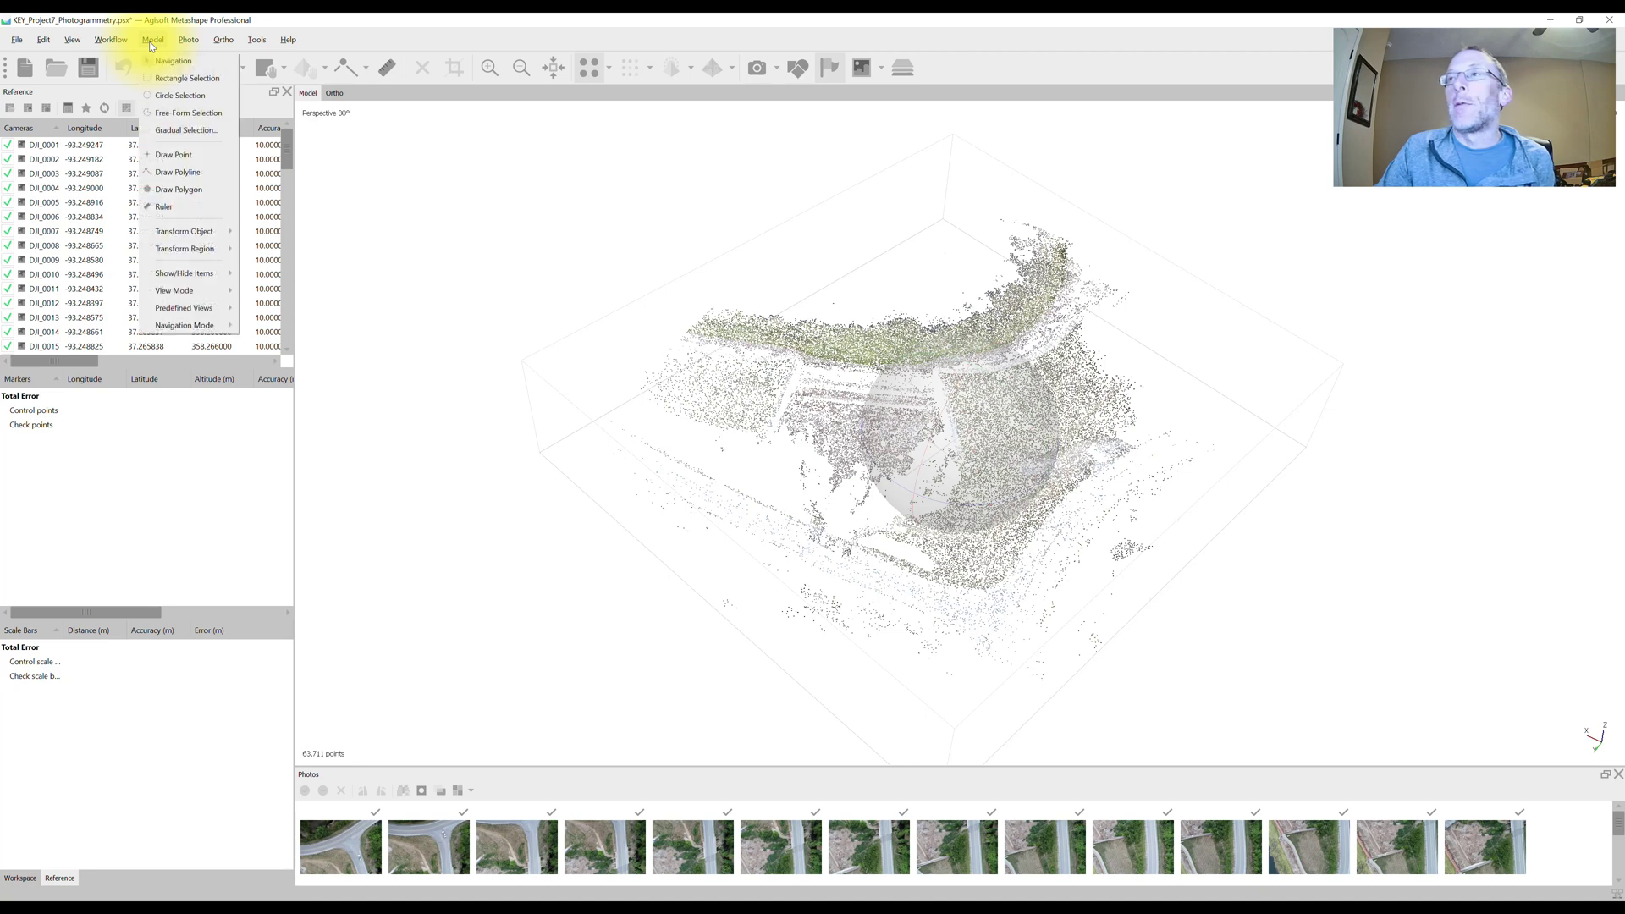
left_click(162, 130)
left_click(788, 445)
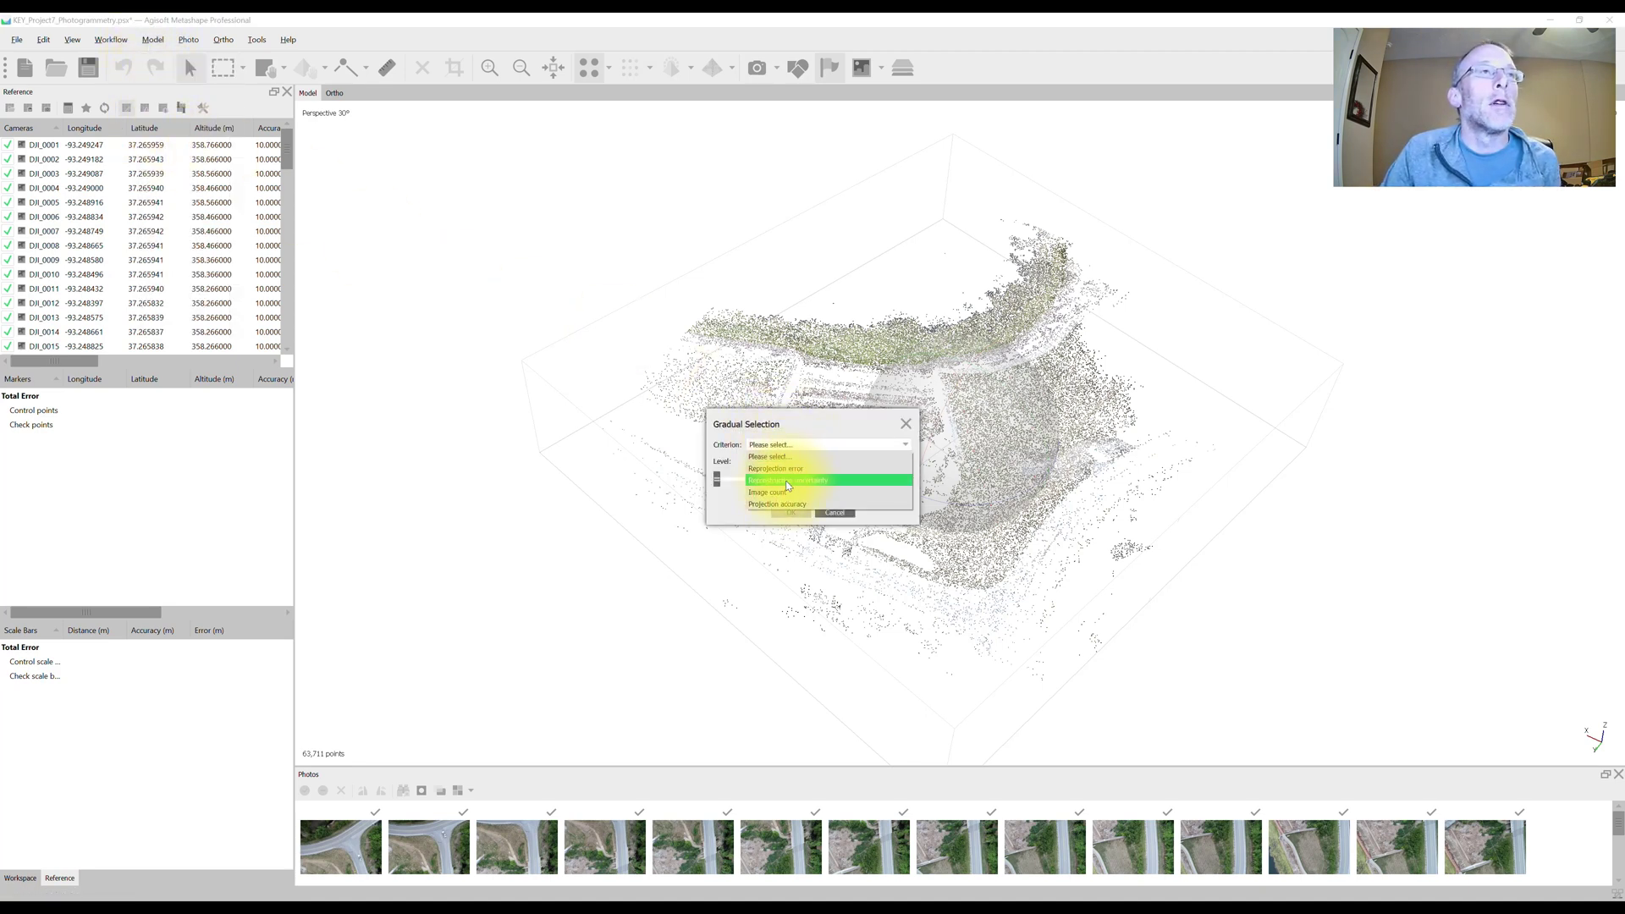
left_click(784, 503)
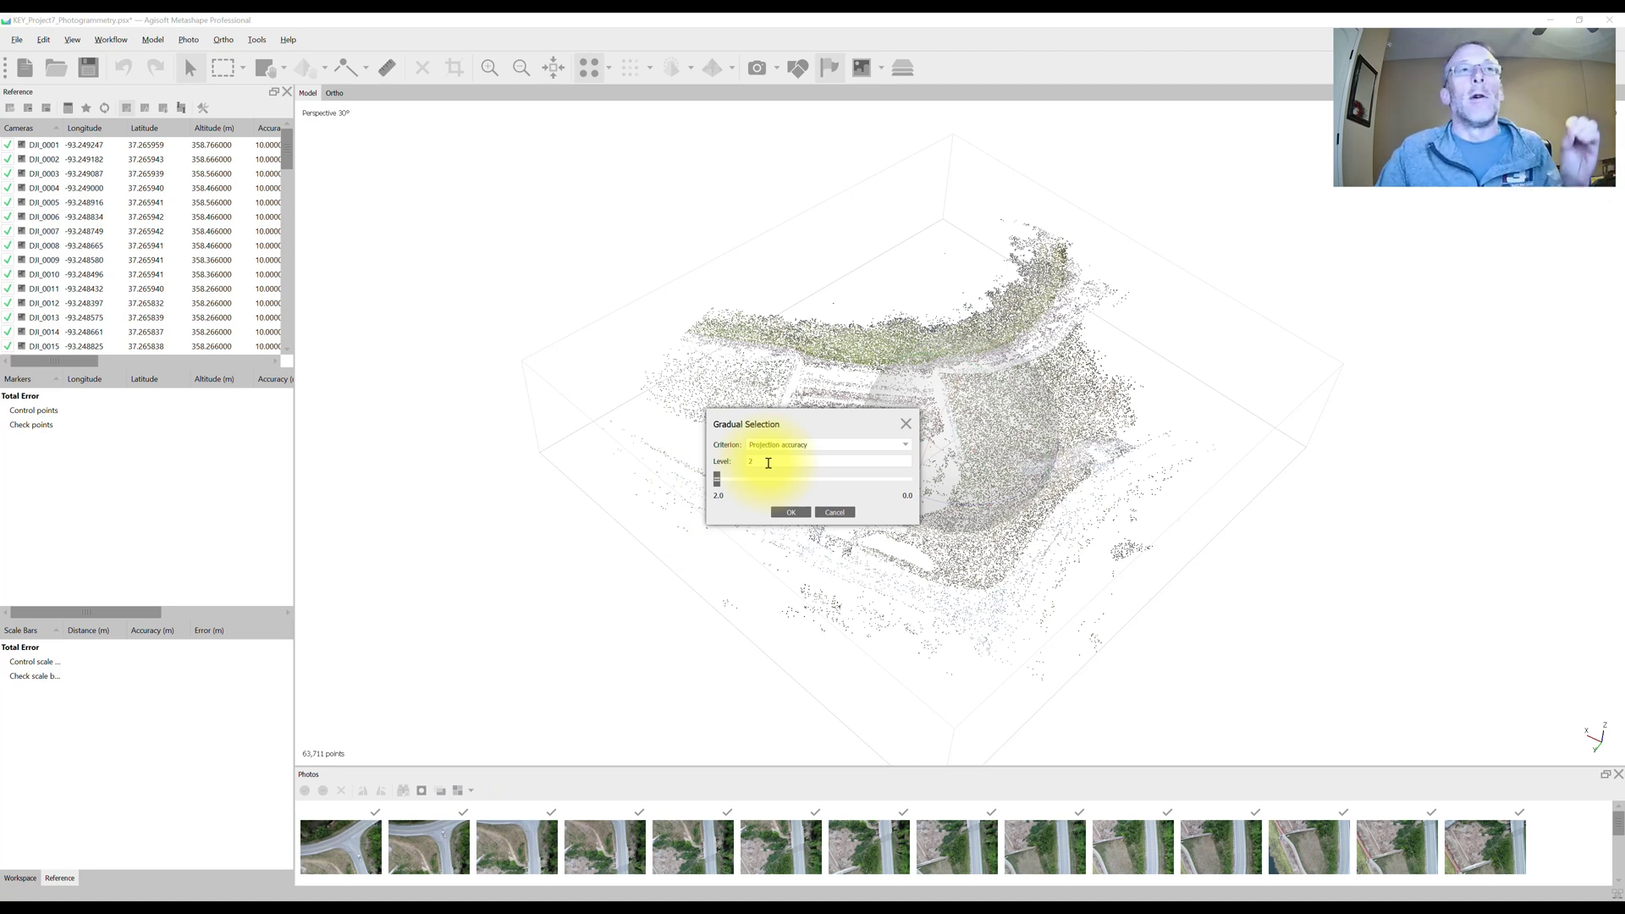
left_click(835, 512)
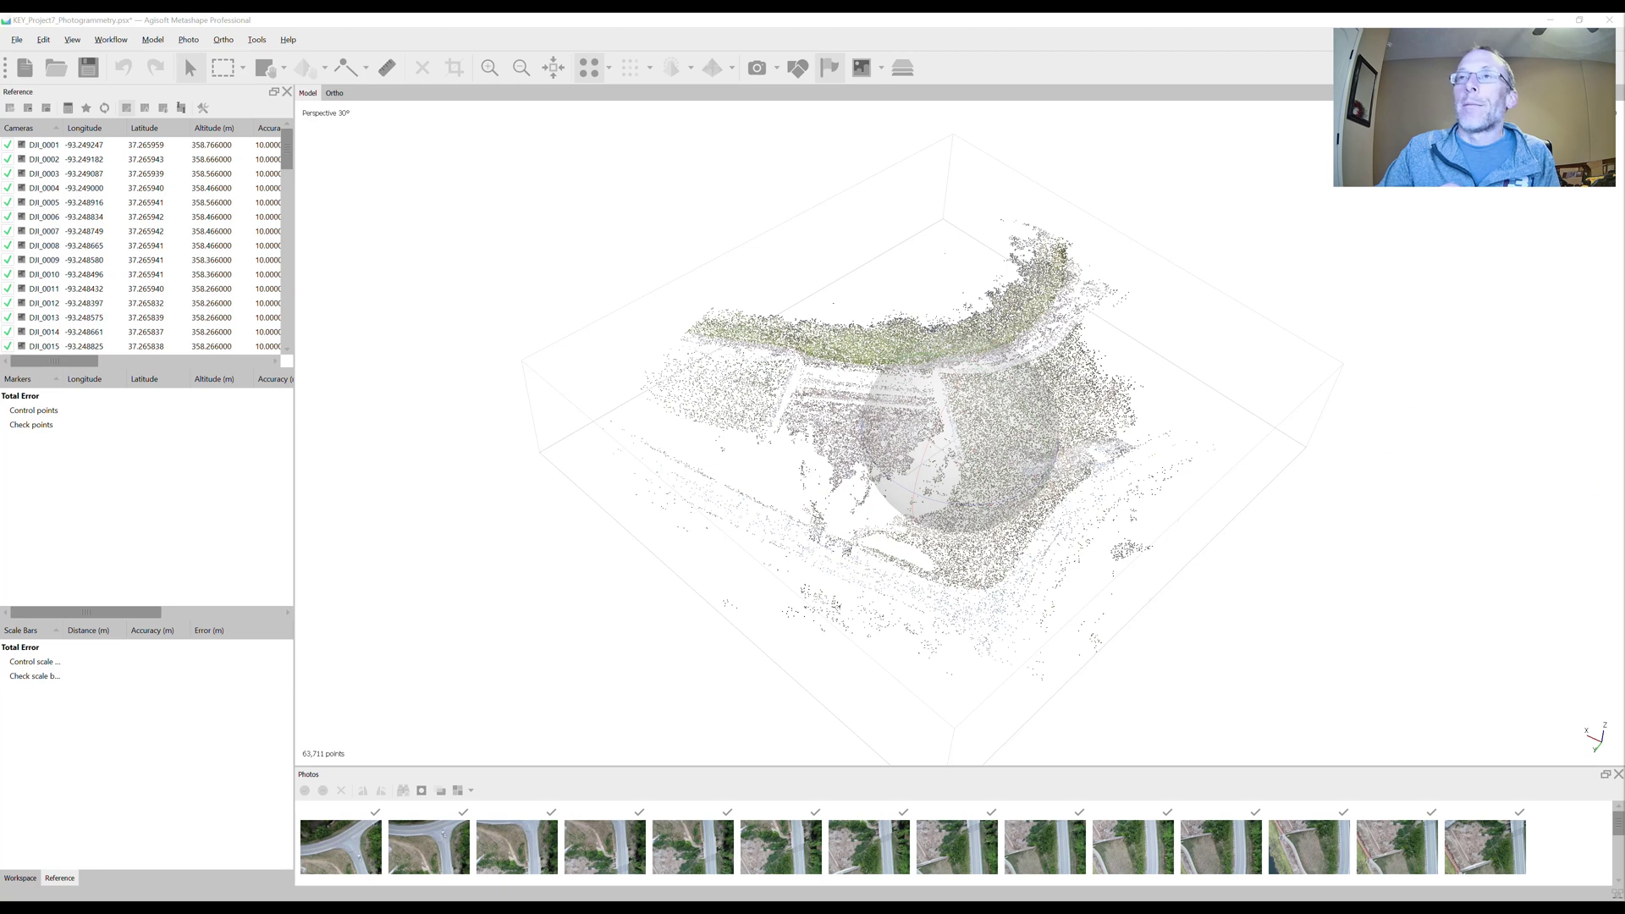
- Set the tie point accuracy to 0.1 pix in the reference settings
left_click(205, 107)
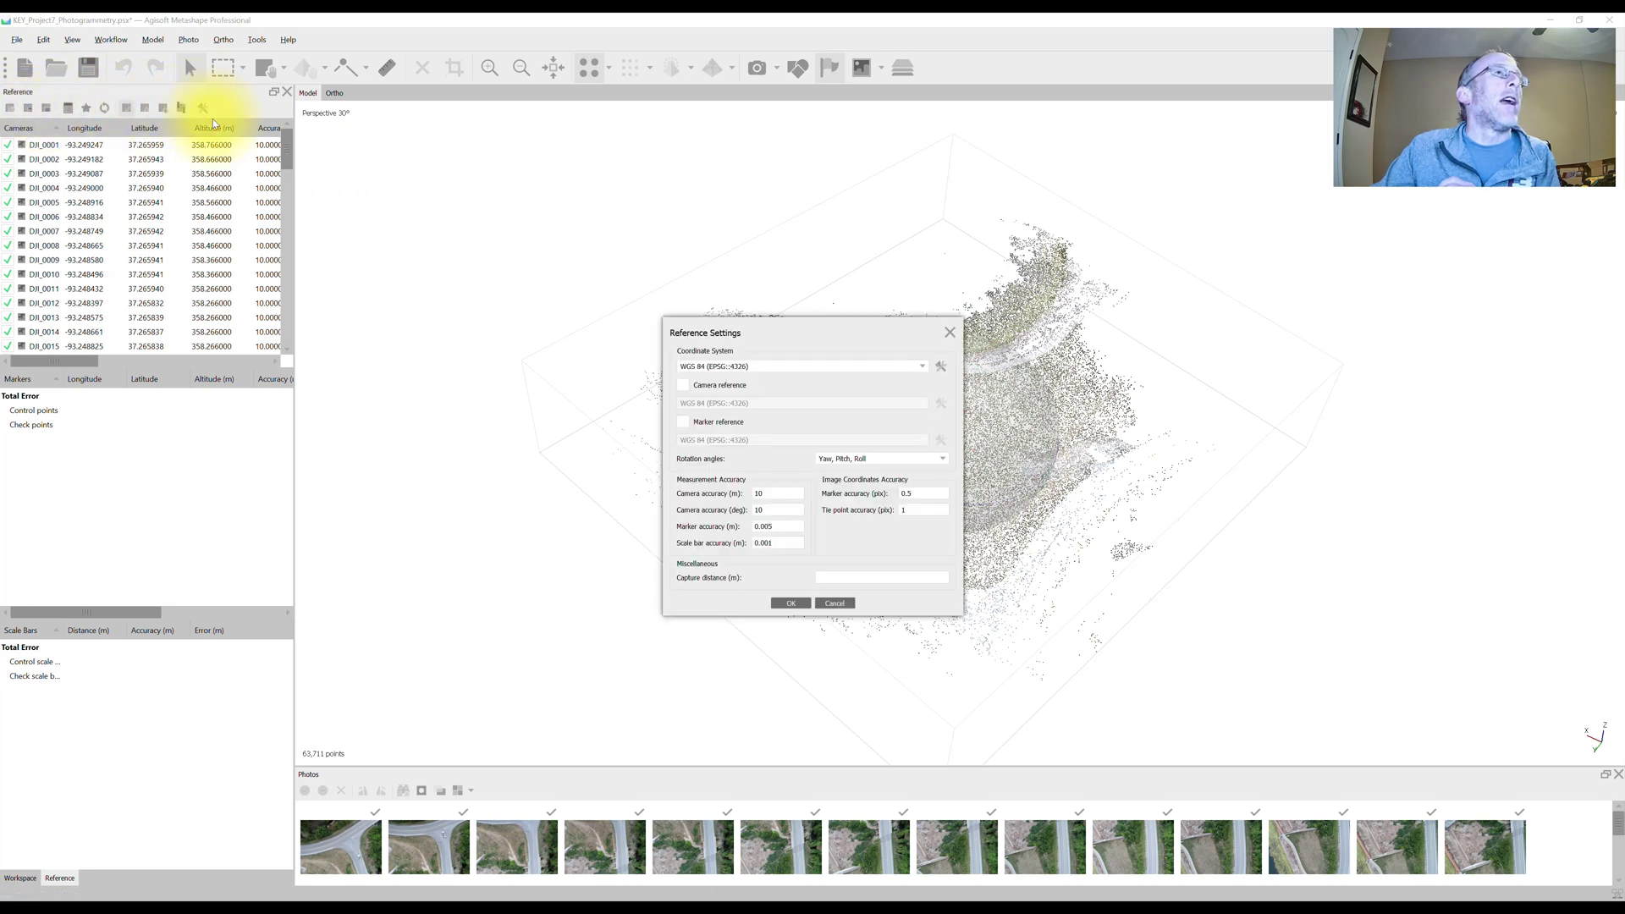
left_click(921, 511)
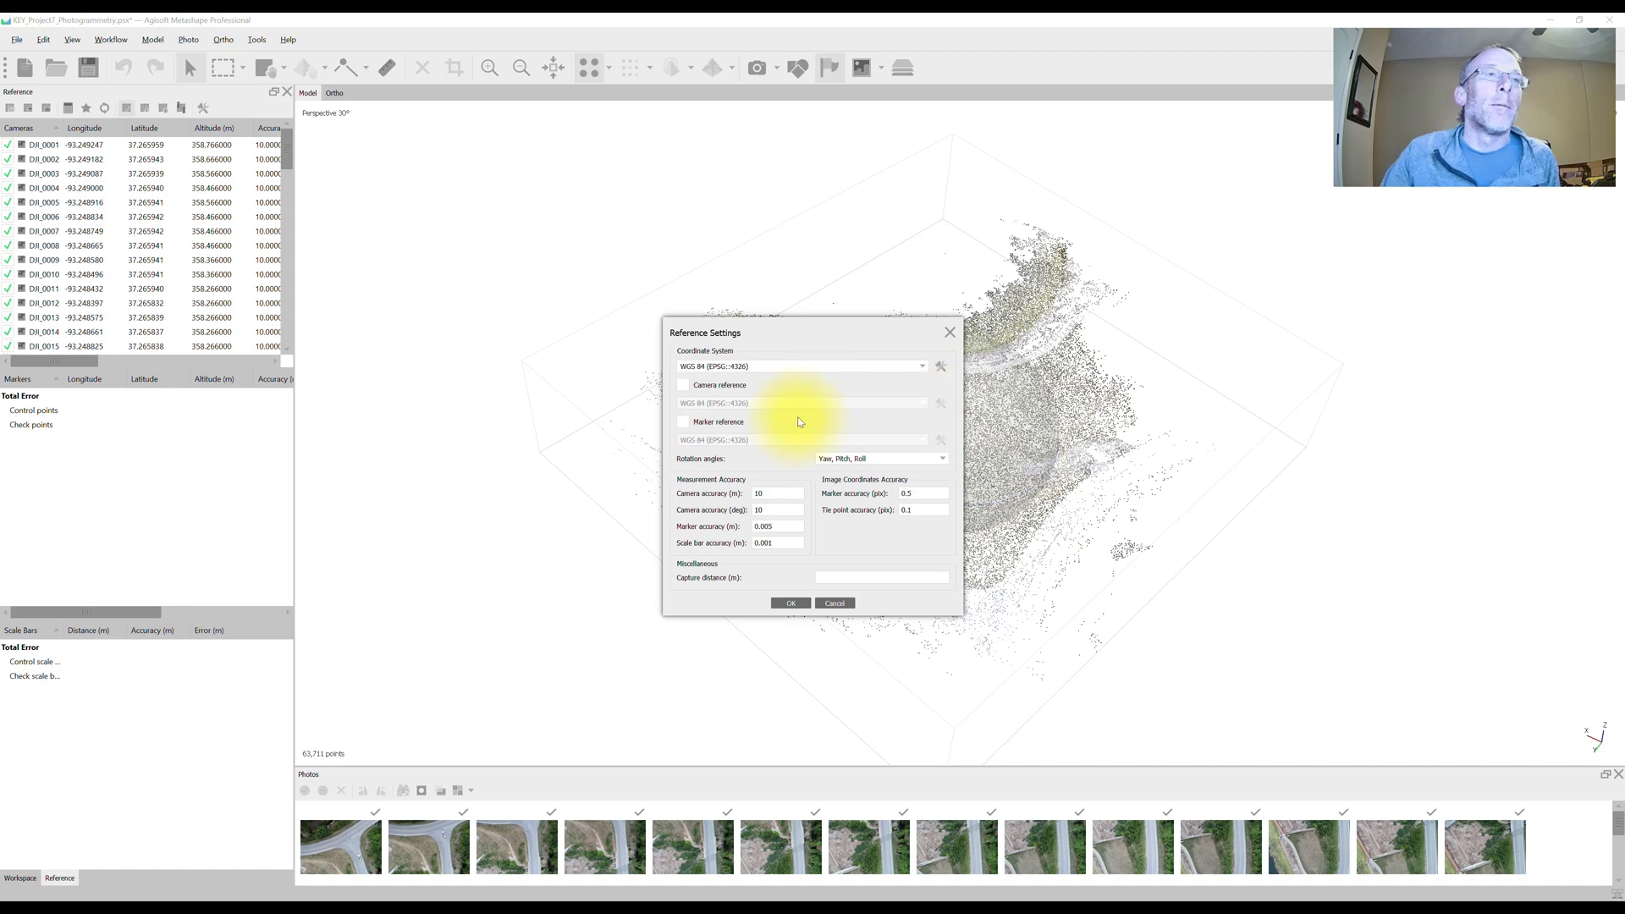
left_click(788, 604)
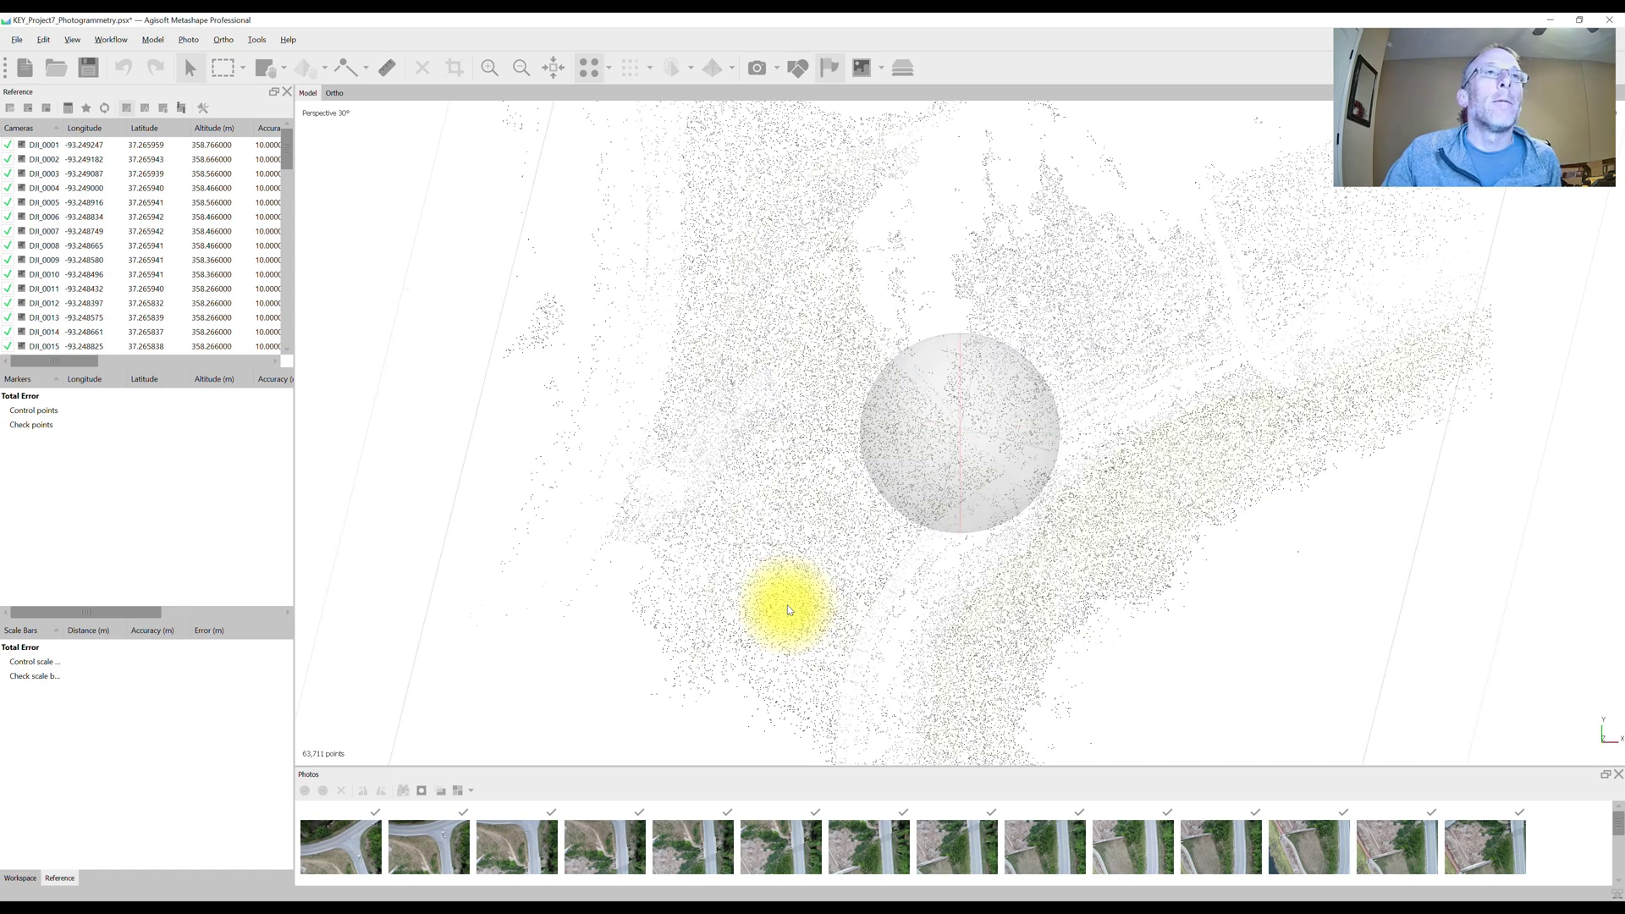
- Optimize the camera alignment with k4, b1 and b2 fitted in addition to the other general parameters
scroll(965, 431, "down", 5)
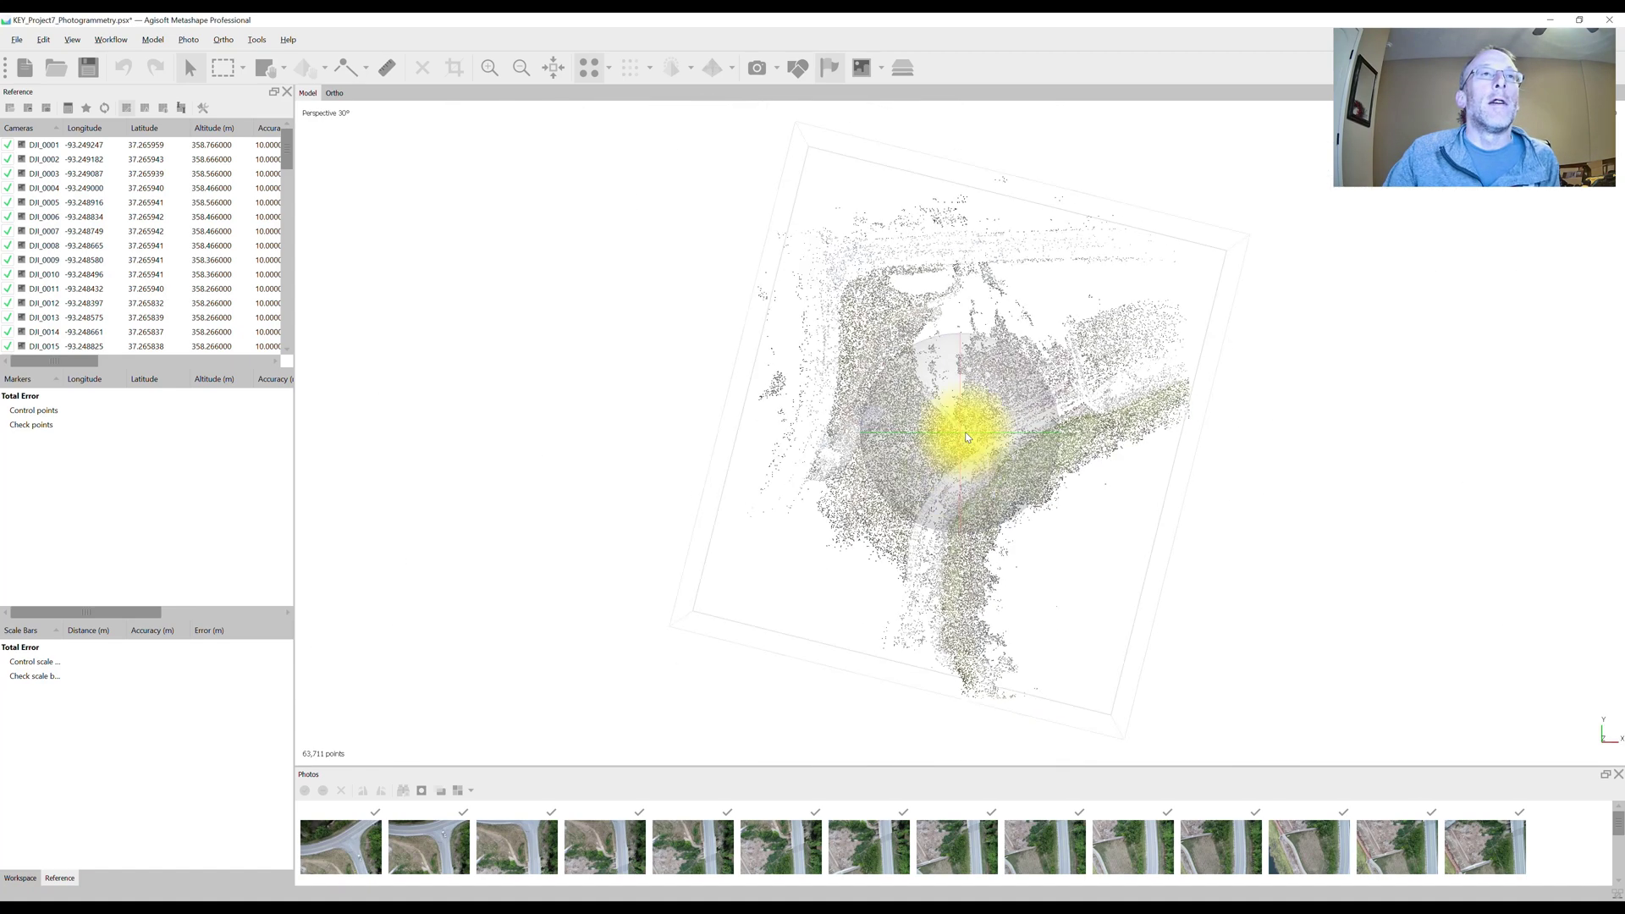
left_click_drag(962, 440, 972, 390)
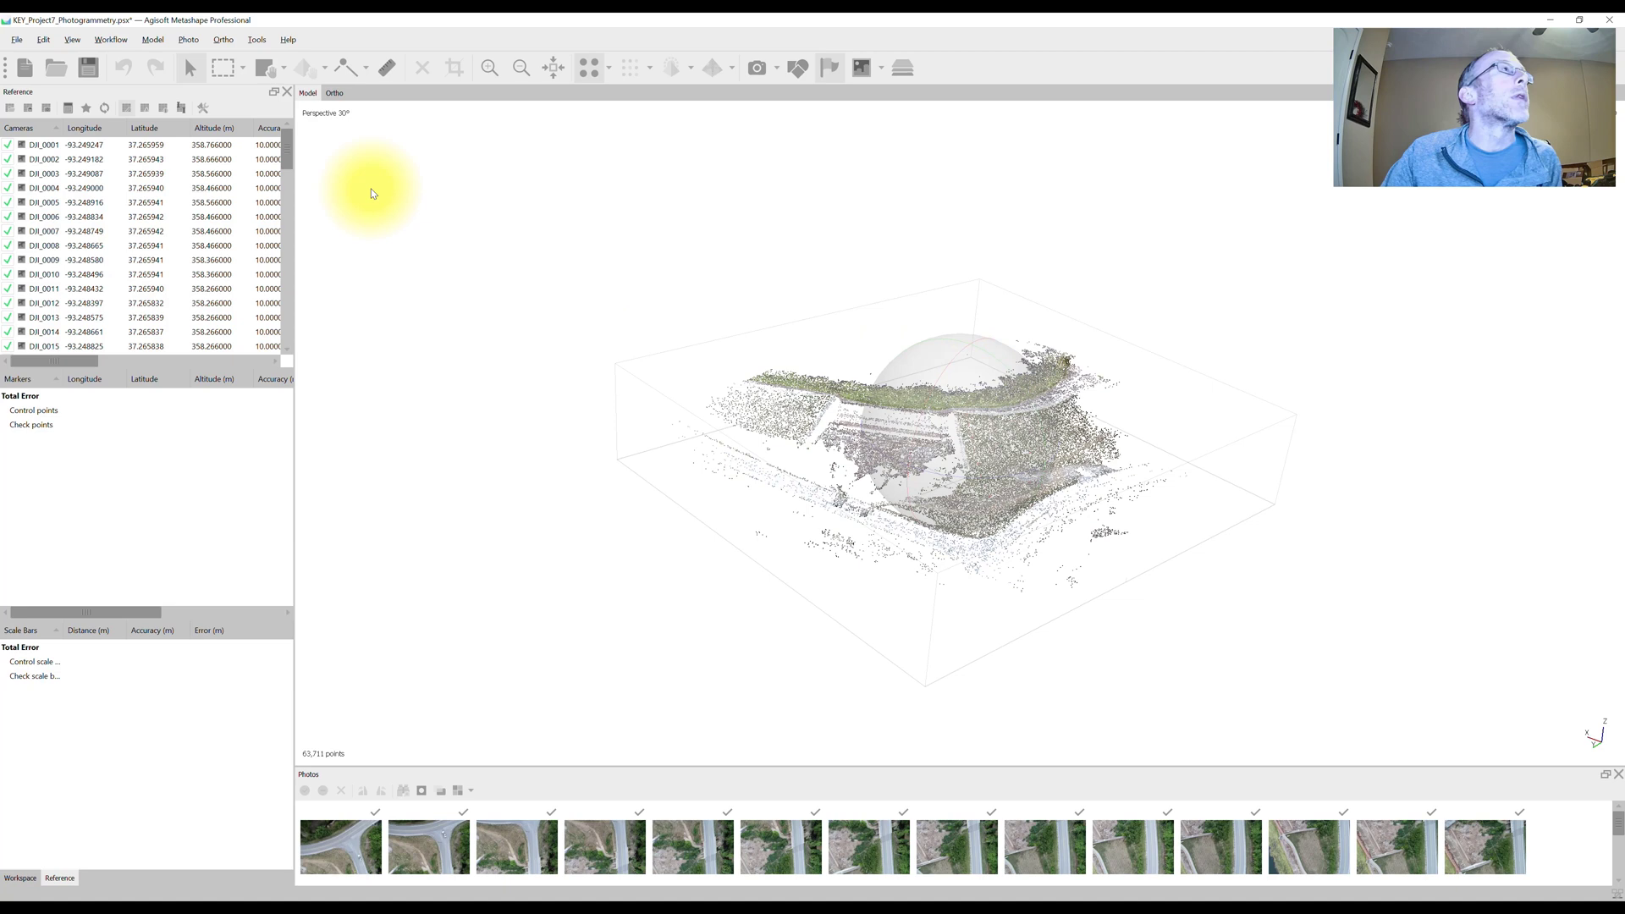
left_click(80, 106)
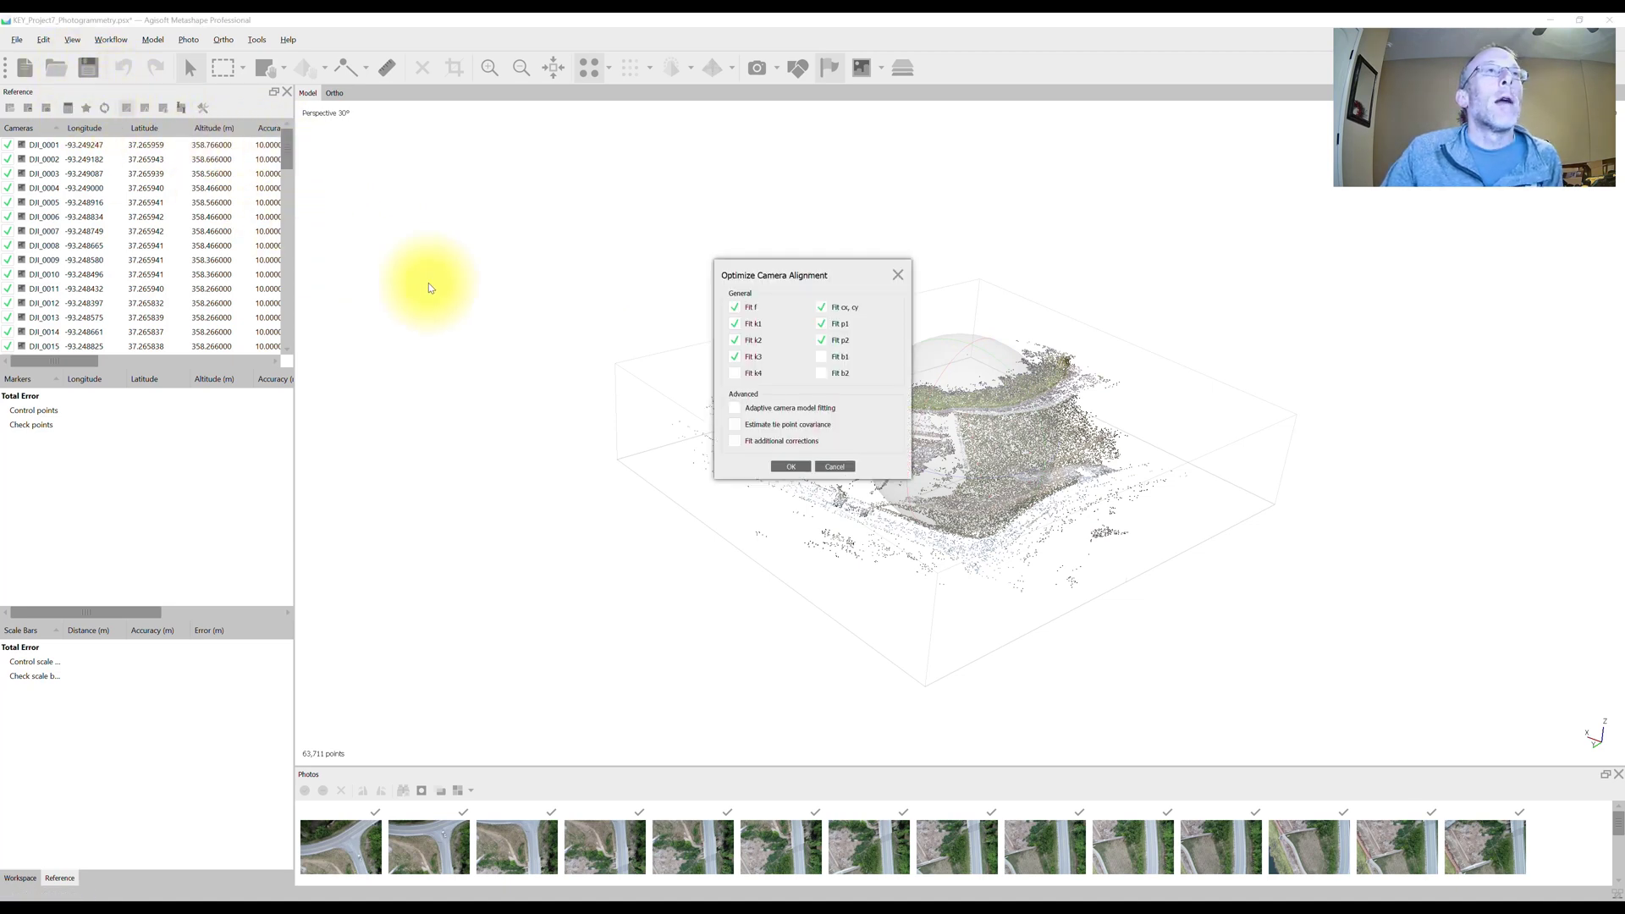
left_click(733, 374)
left_click(821, 356)
left_click(821, 373)
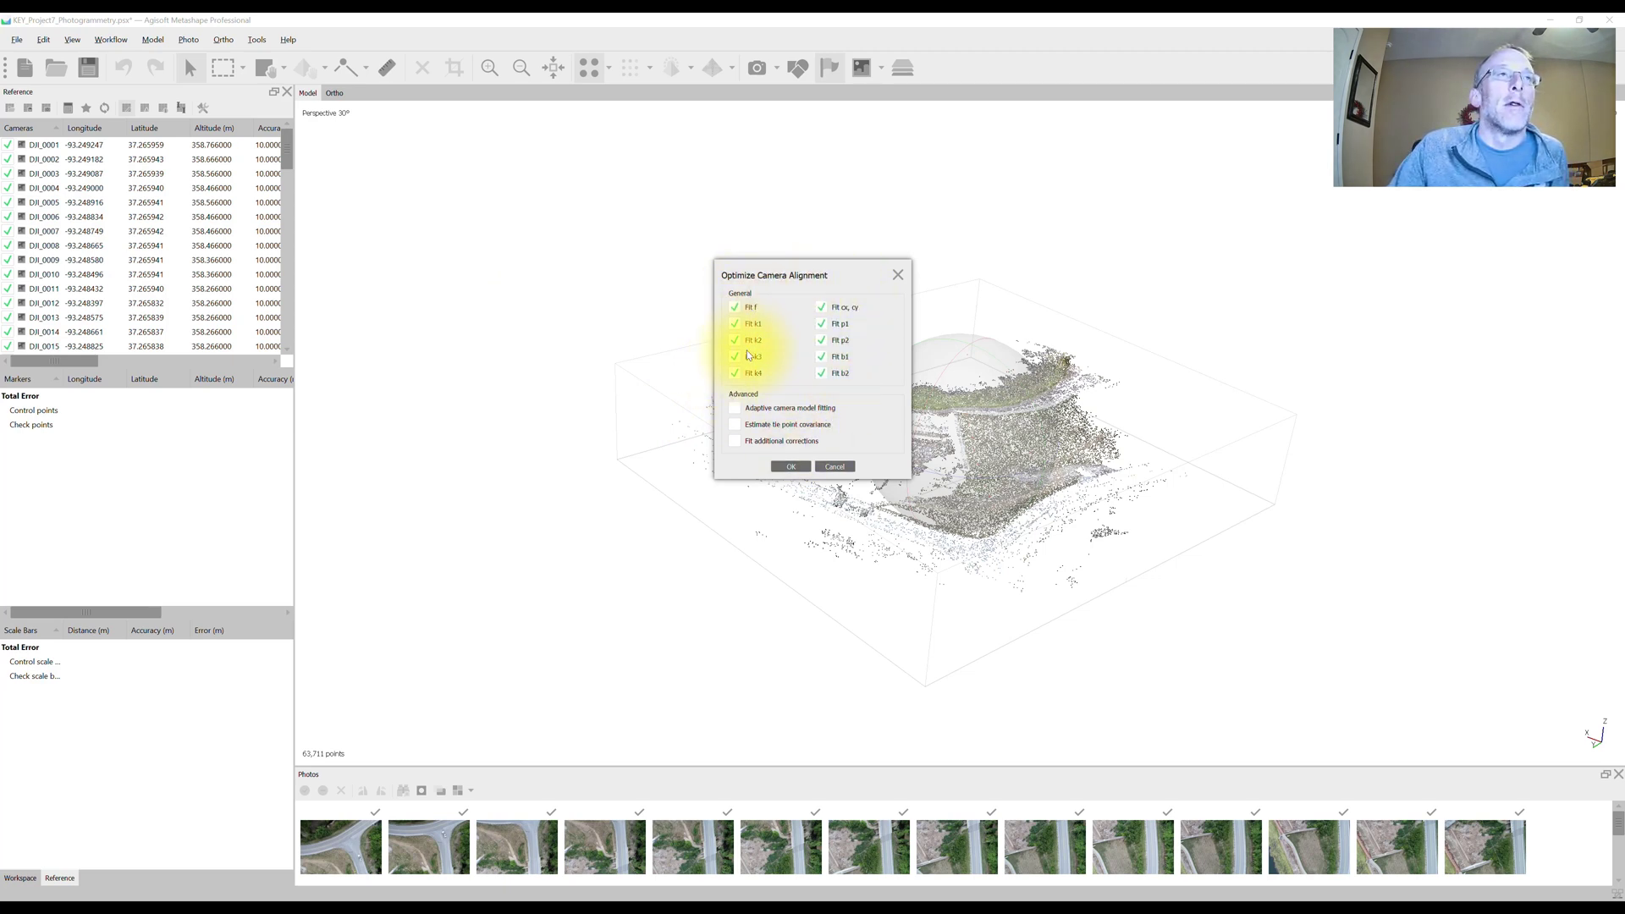
left_click(791, 466)
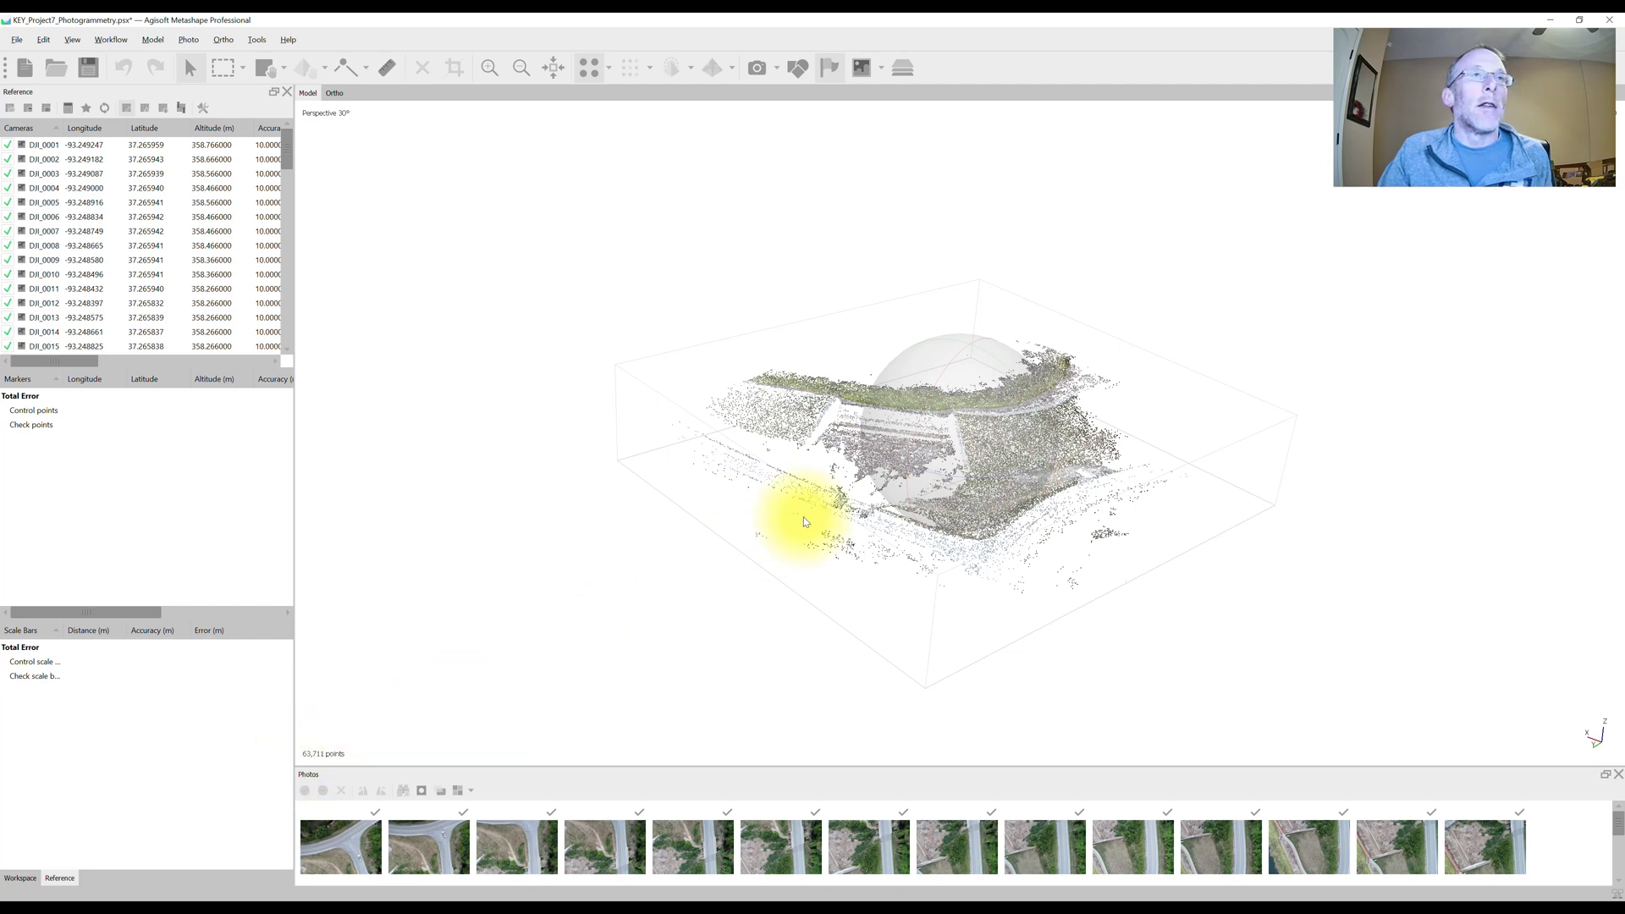
scroll(954, 443, "up", 5)
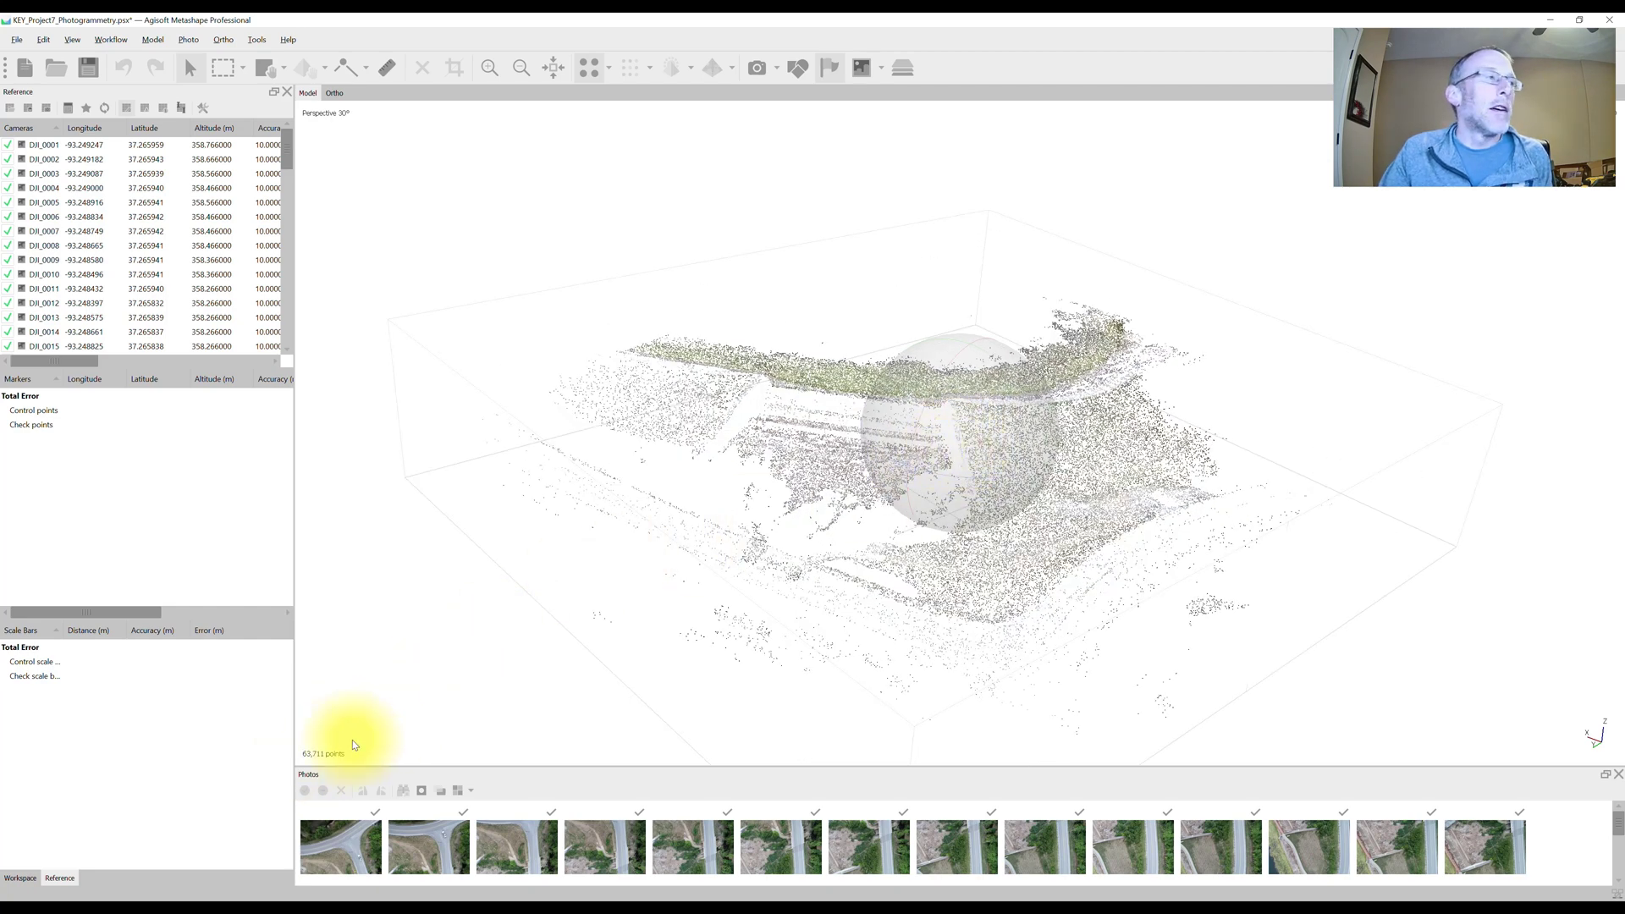